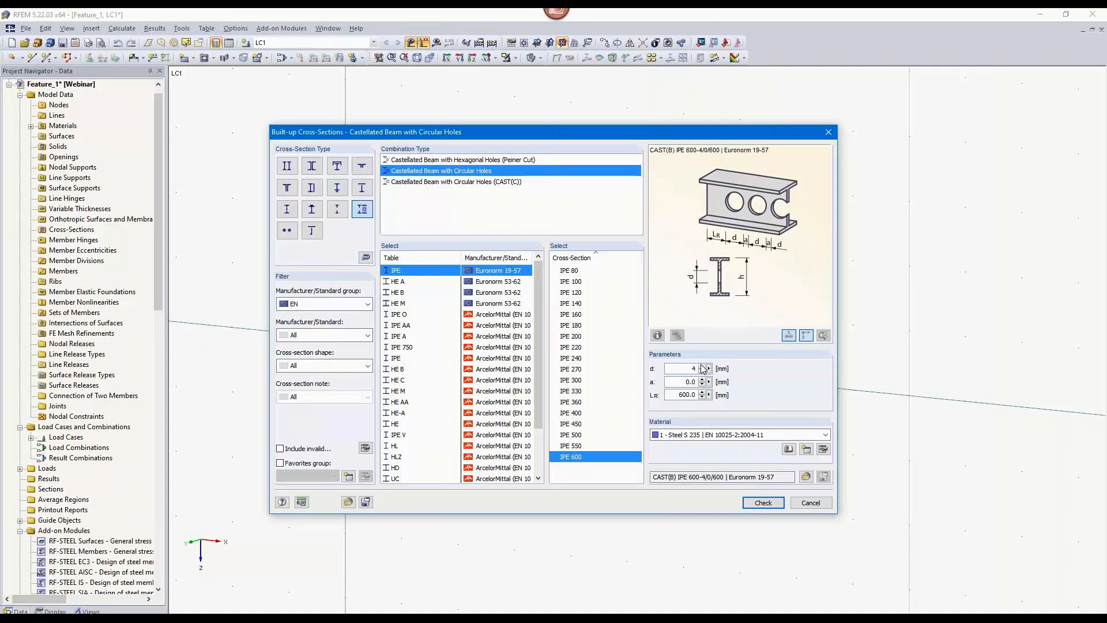
- Set the IPE 600 castellated beam's hole diameter d to 400 mm and hole spacing a to 600 mm, and accept the cross-section
type("00")
key("Tab")
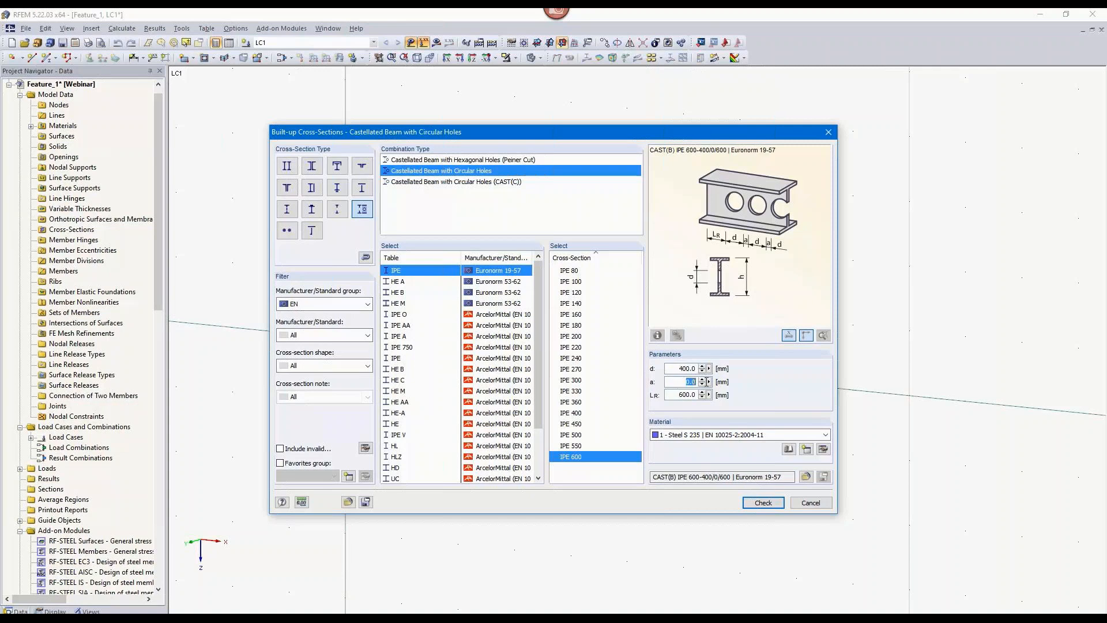
type("600")
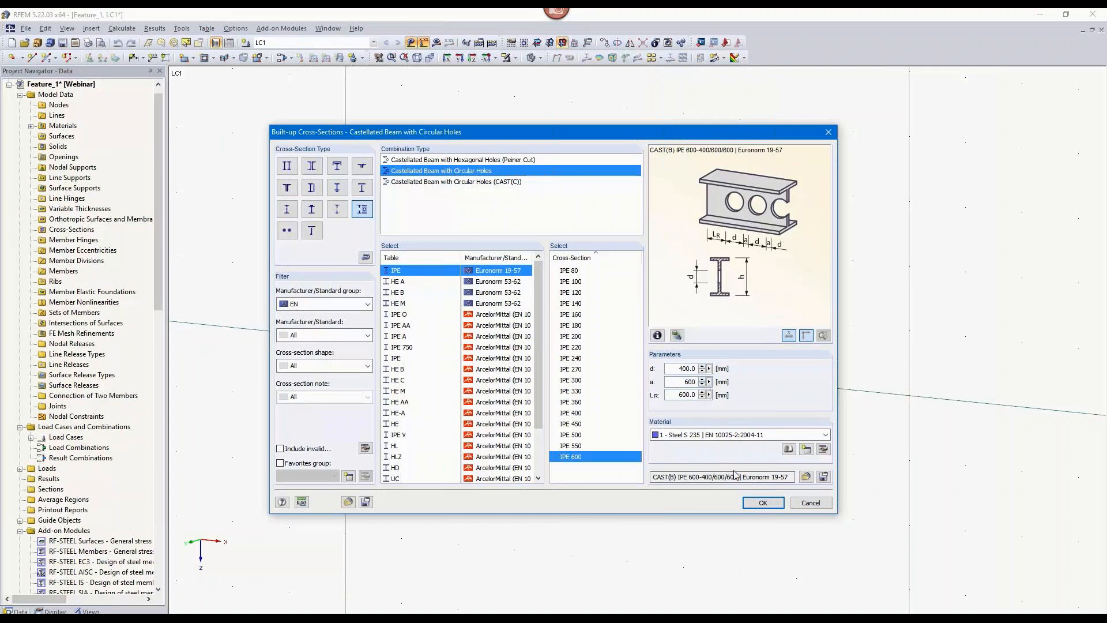
left_click(750, 501)
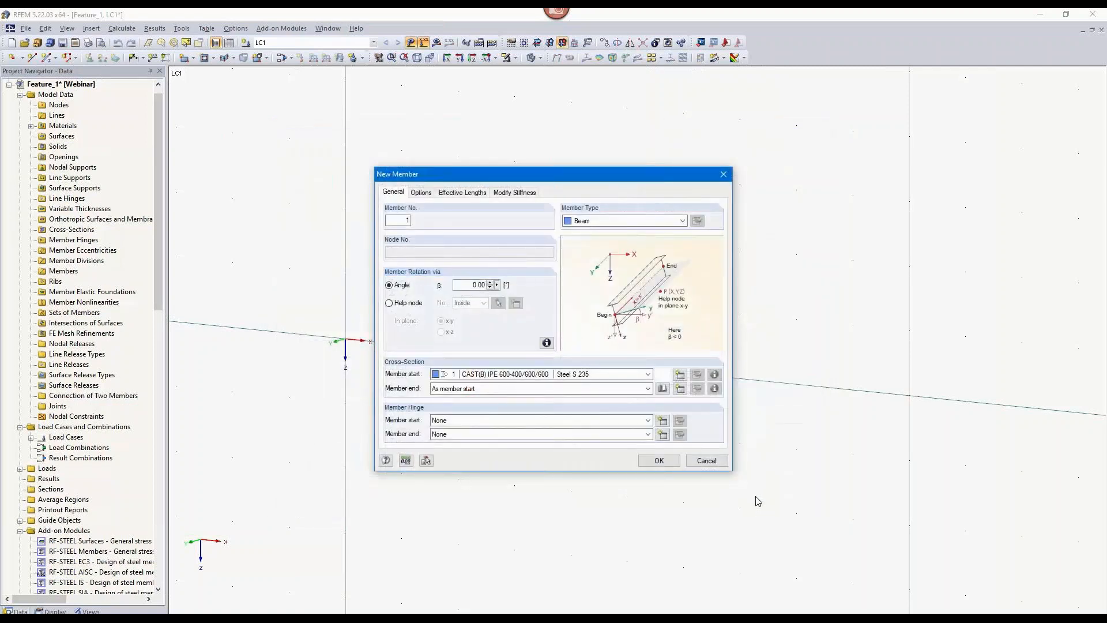
- Place the castellated beam member along the X-axis from the grid origin to X = 10 m
left_click(652, 462)
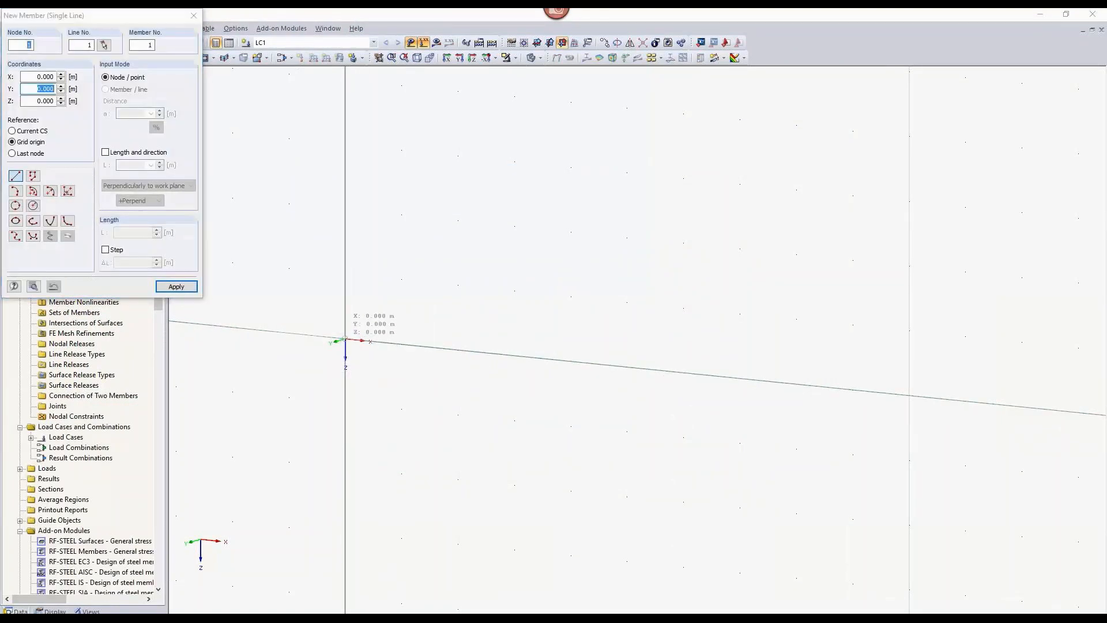
key("Return")
key("Return")
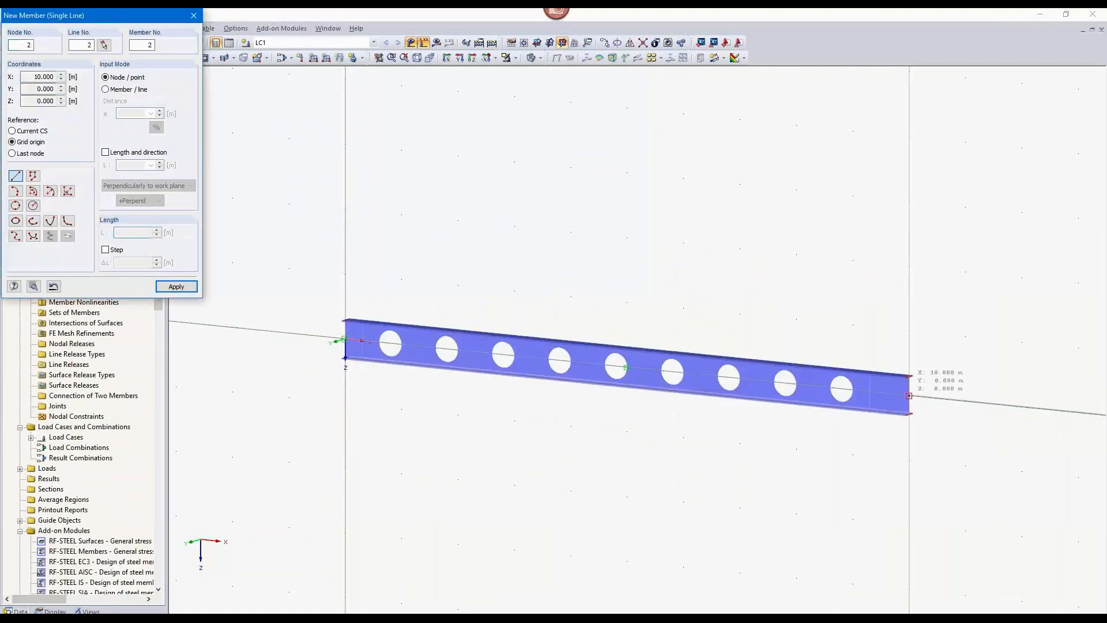
key("Escape")
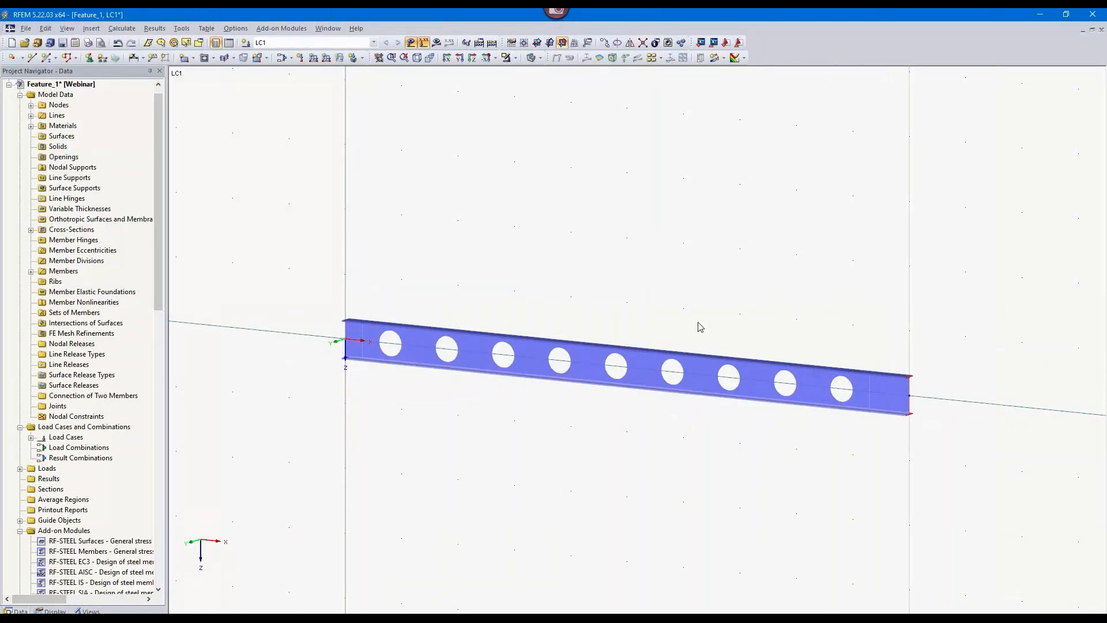
- Generate surfaces from the castellated beam member, accepting the conversion of null elements
right_click(673, 359)
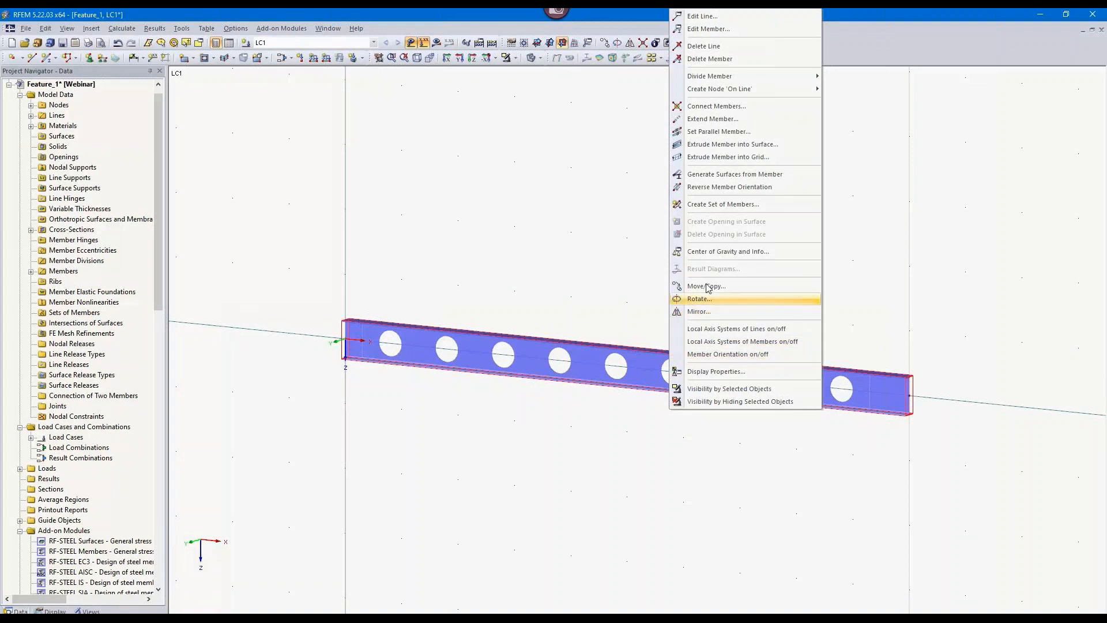
left_click(725, 174)
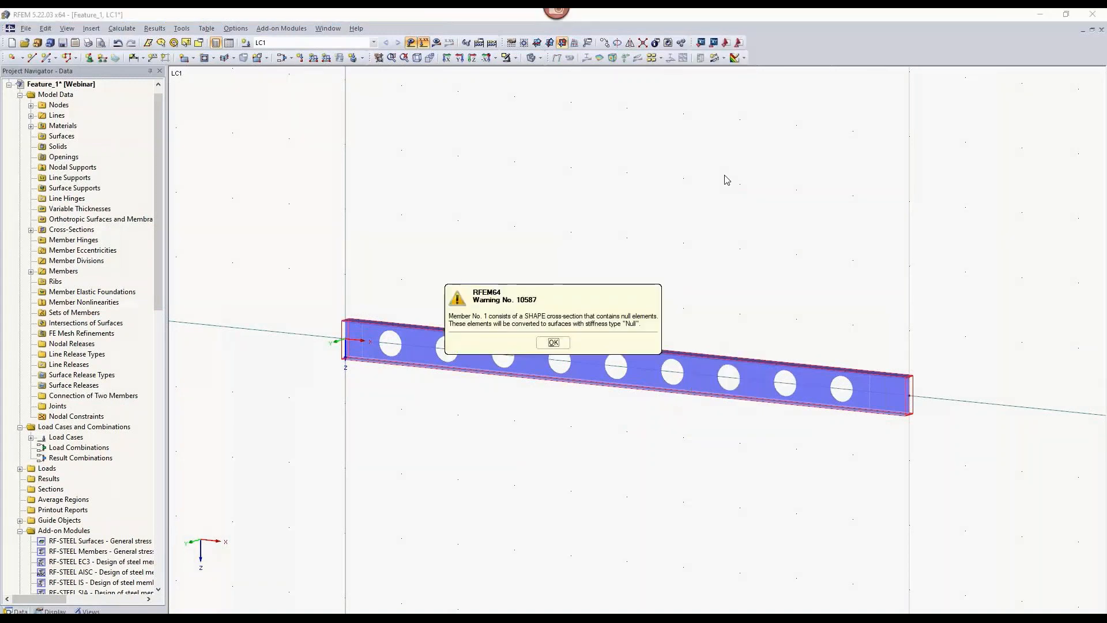
left_click(559, 344)
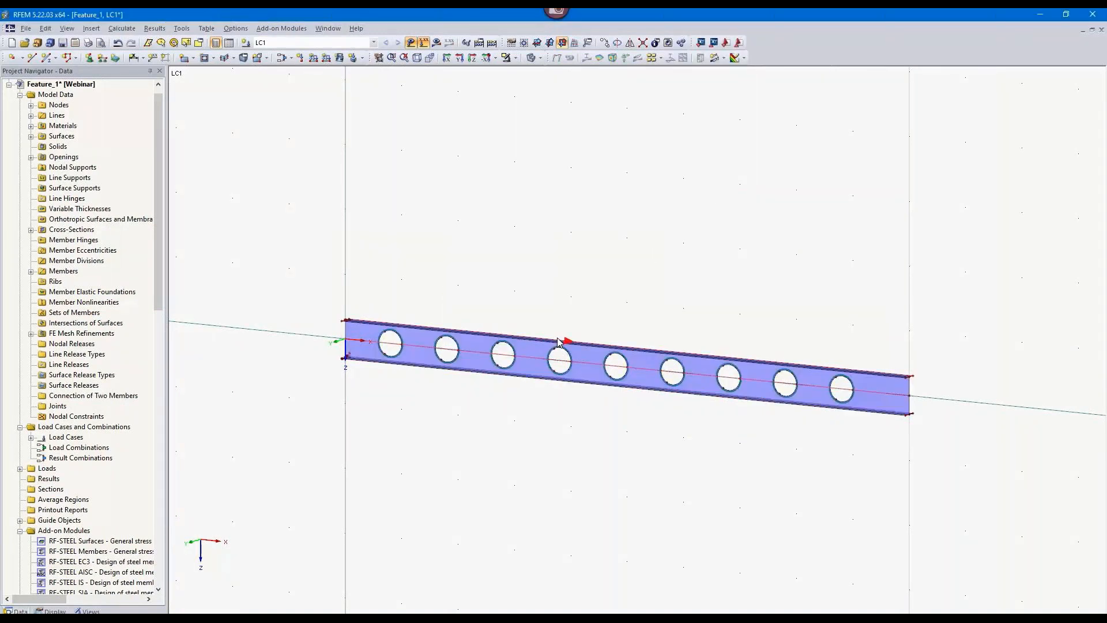
- Assign a hinged line support to the lower flange edge at the beam's start, at the origin
left_click(103, 57)
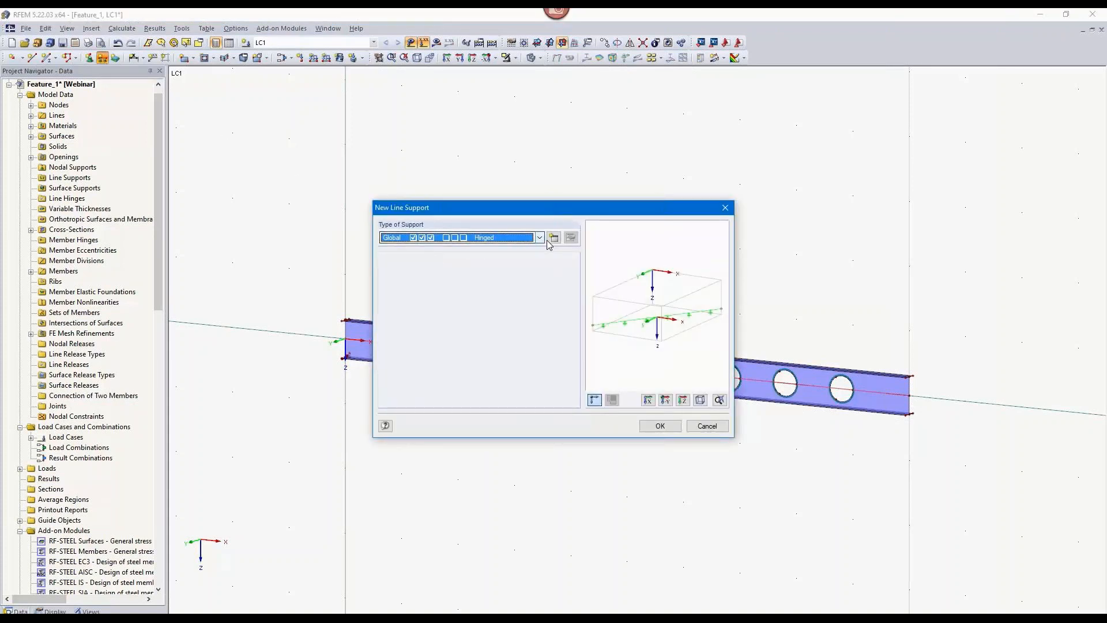
left_click(658, 426)
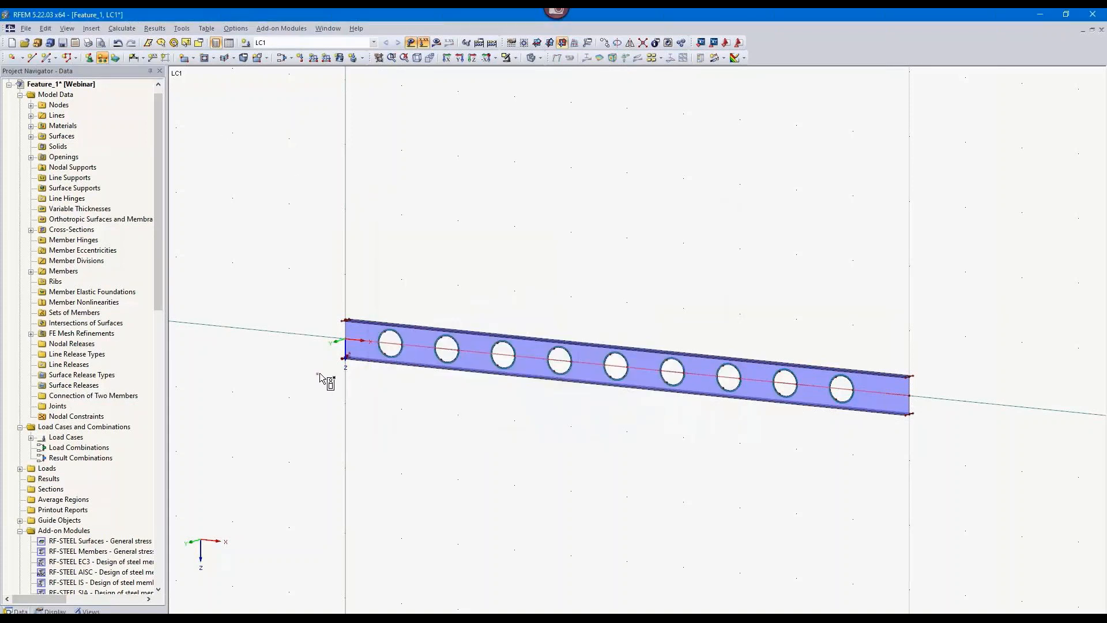
left_click(346, 349)
- Create a hinged line support with uX released and assign it to the lower flange edge at the beam's far end
left_click(103, 58)
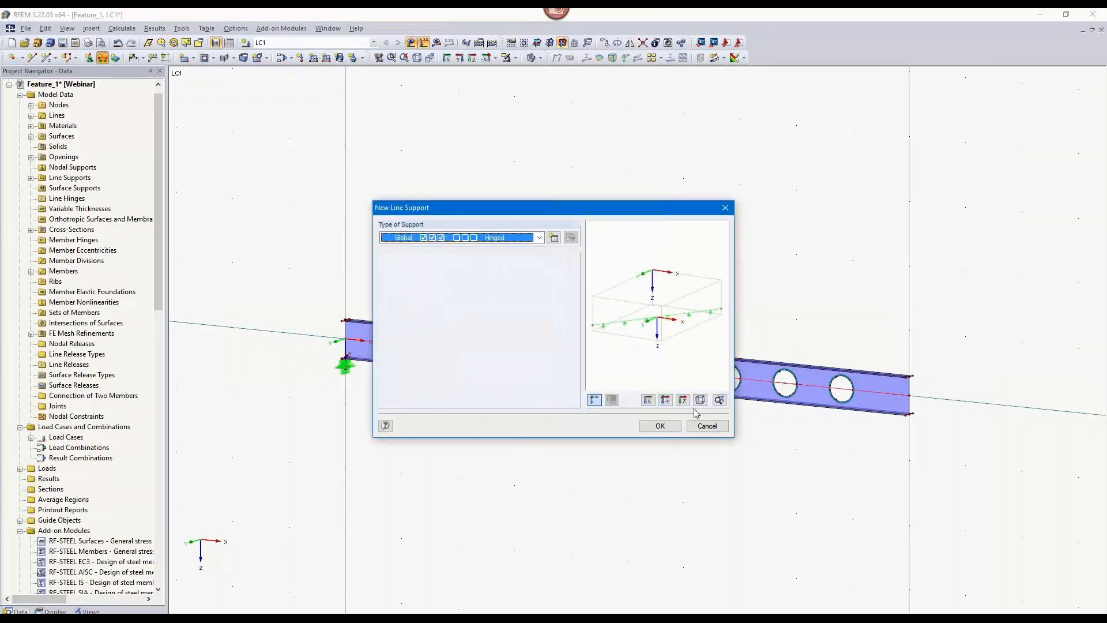
left_click(554, 237)
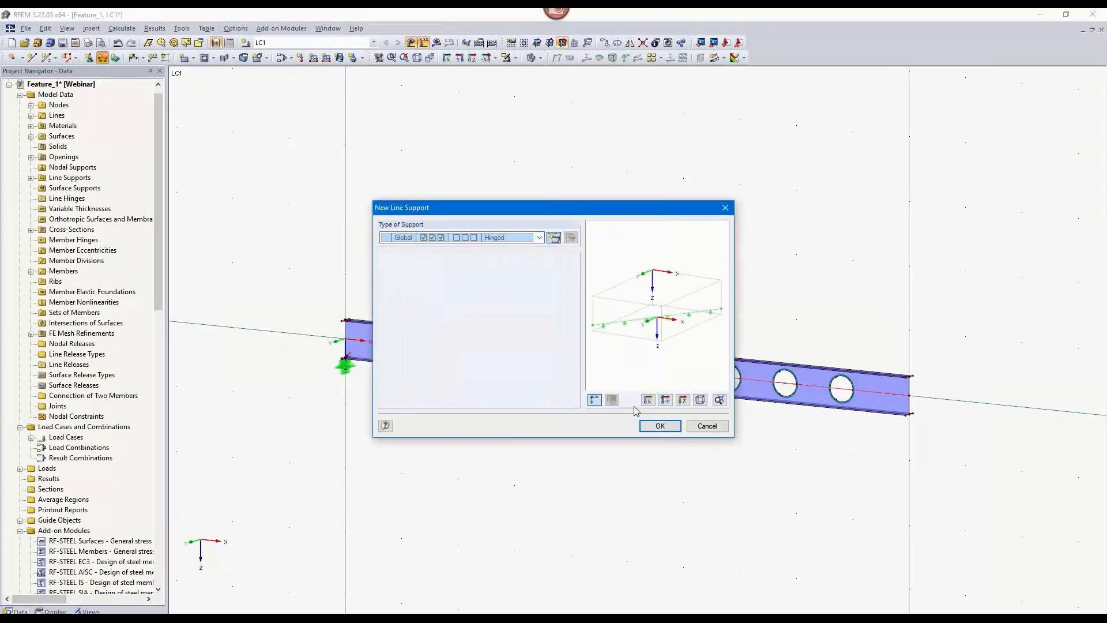
left_click(394, 331)
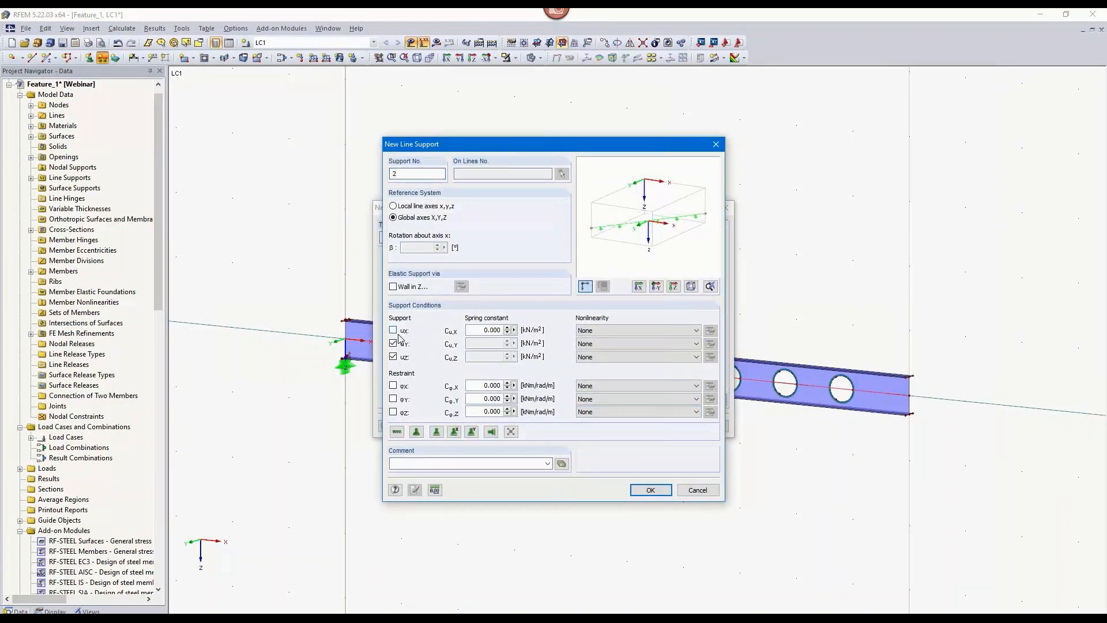
left_click(650, 489)
left_click(660, 426)
left_click(910, 404)
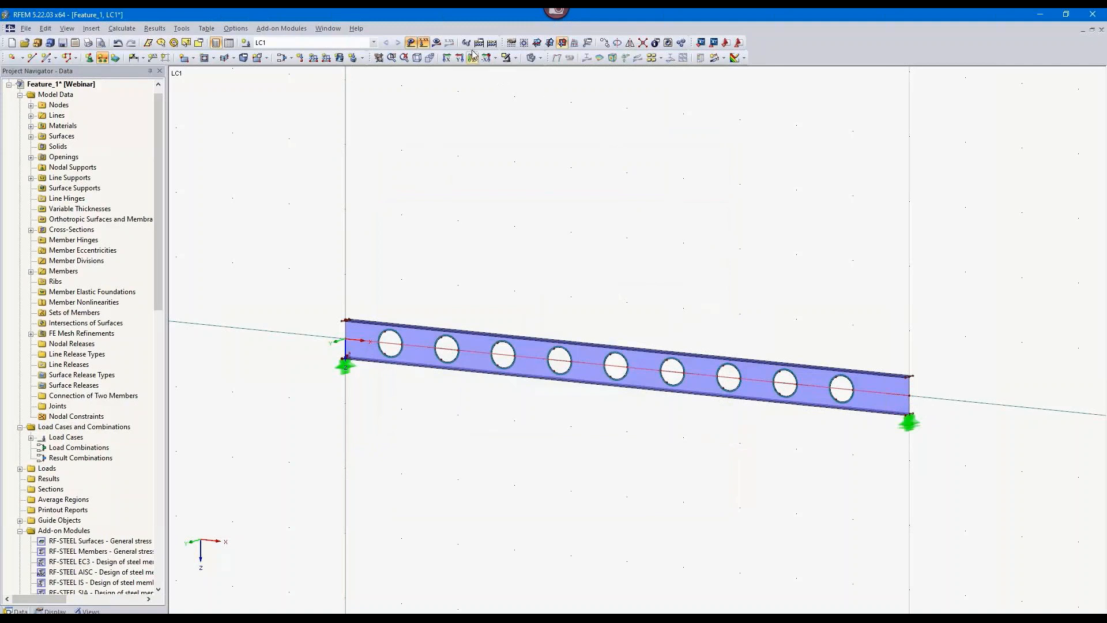
- Calculate load case LC1 and show its results on the beam surfaces
left_click(436, 42)
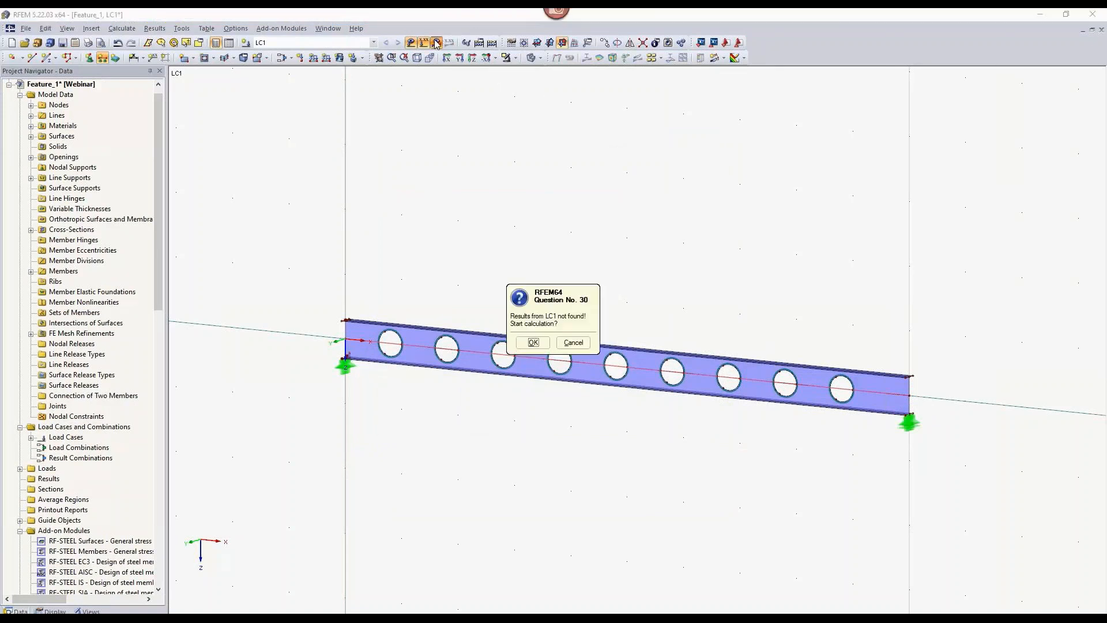
left_click(533, 342)
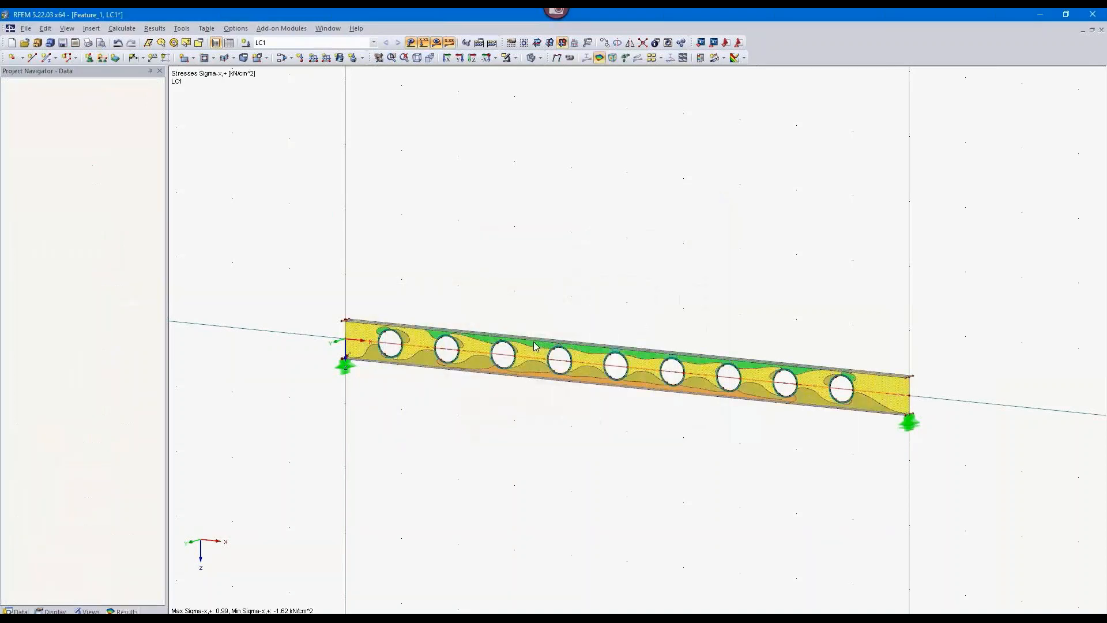
scroll(643, 330, "up", 3)
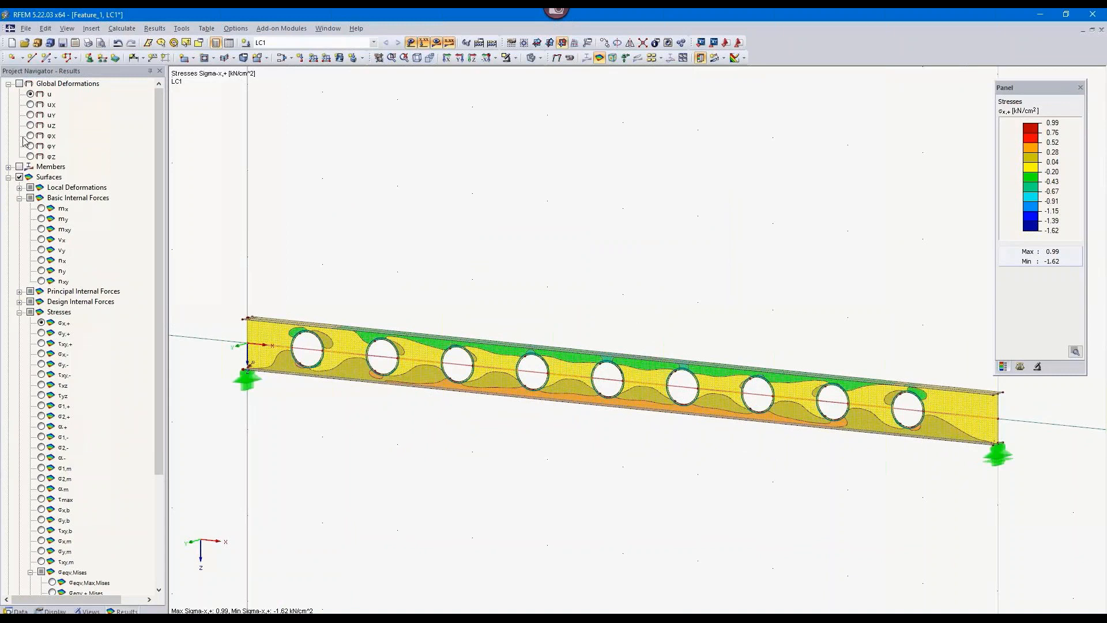
- Examine the beam's global deformation u and its surface stresses σx,+ around the circular holes
left_click(30, 94)
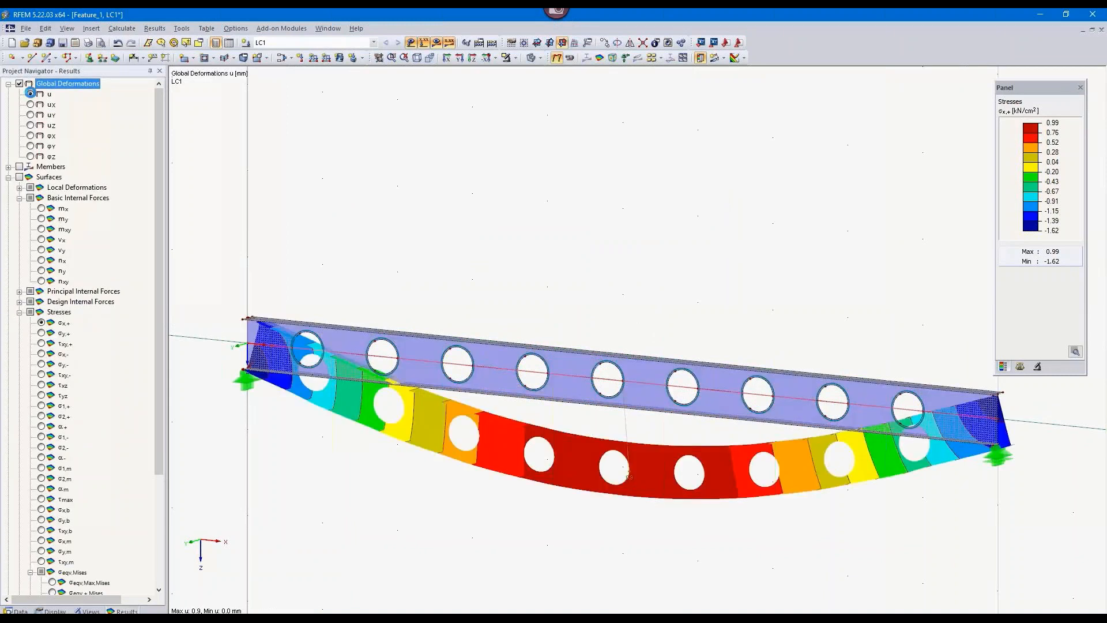
left_click(42, 323)
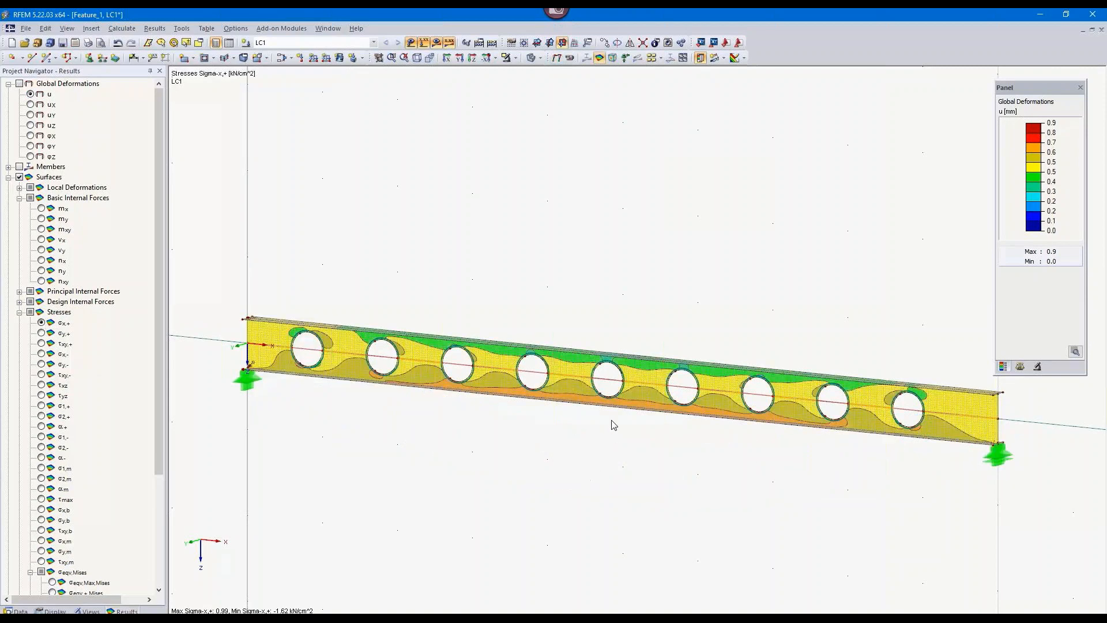
scroll(610, 413, "up", 2)
scroll(610, 414, "up", 4)
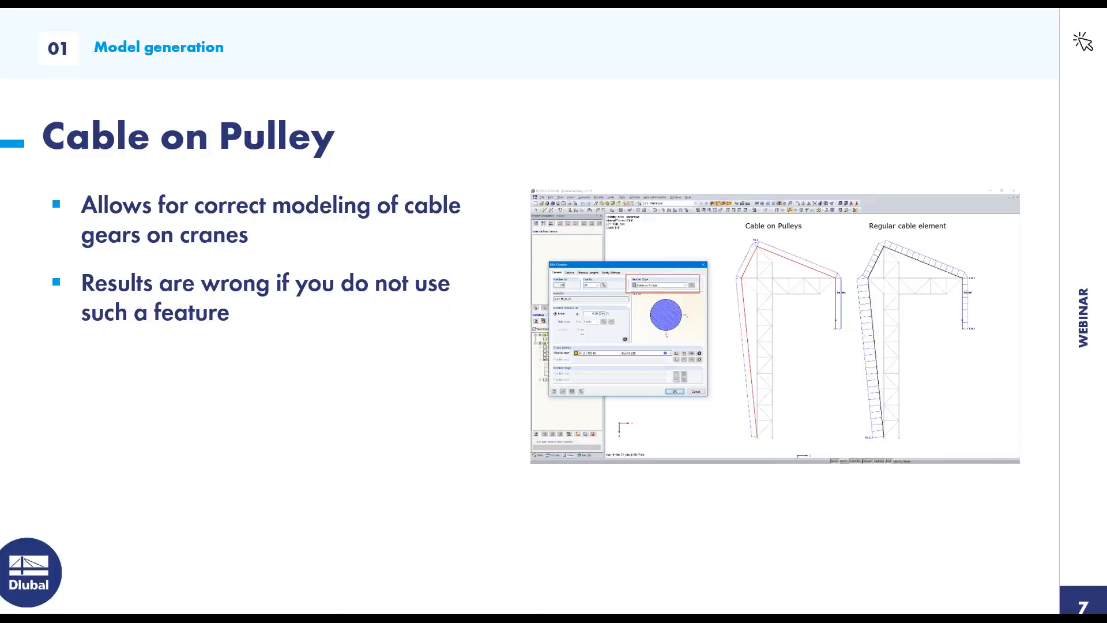
key("Right")
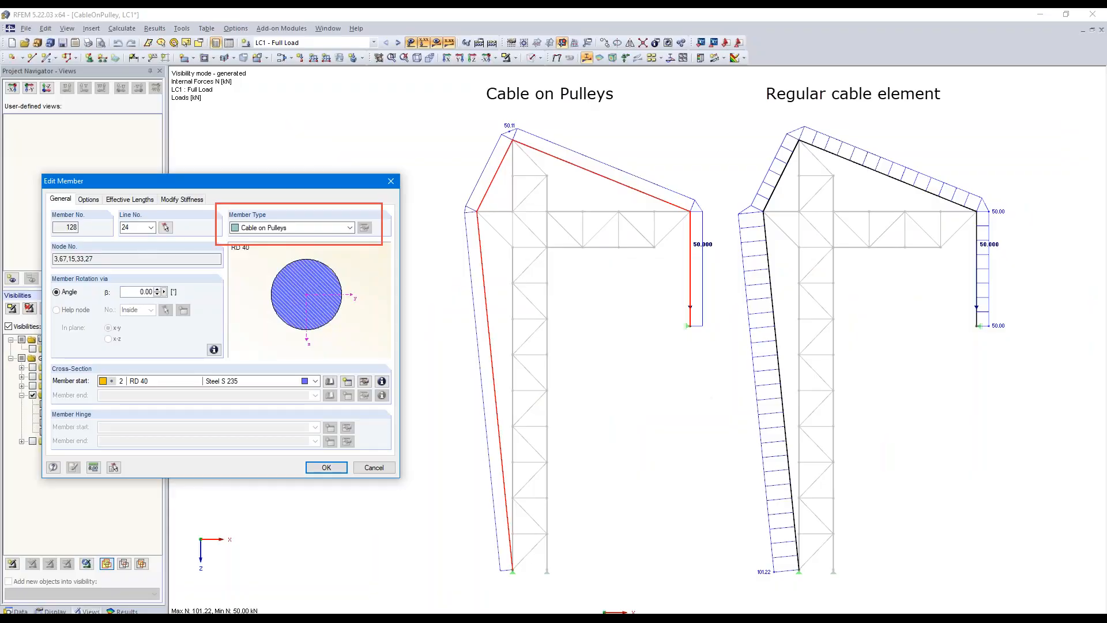
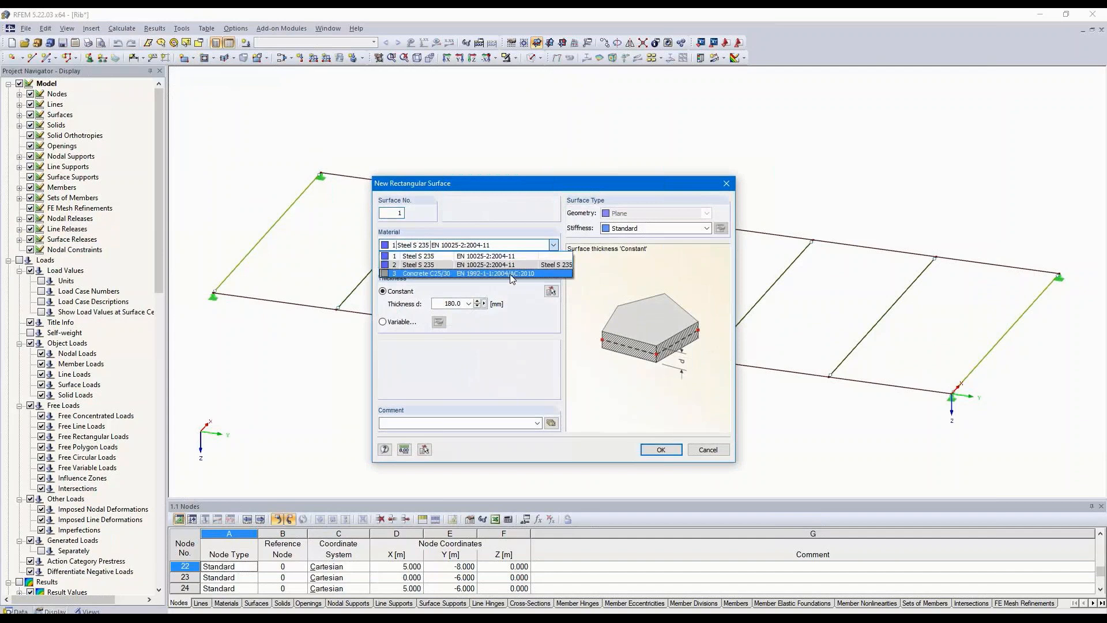
- Create a 250 mm thick Concrete C25/30 rectangular surface between opposite corners of the beam grid and show the model in solid rendering
left_click(445, 303)
type("250")
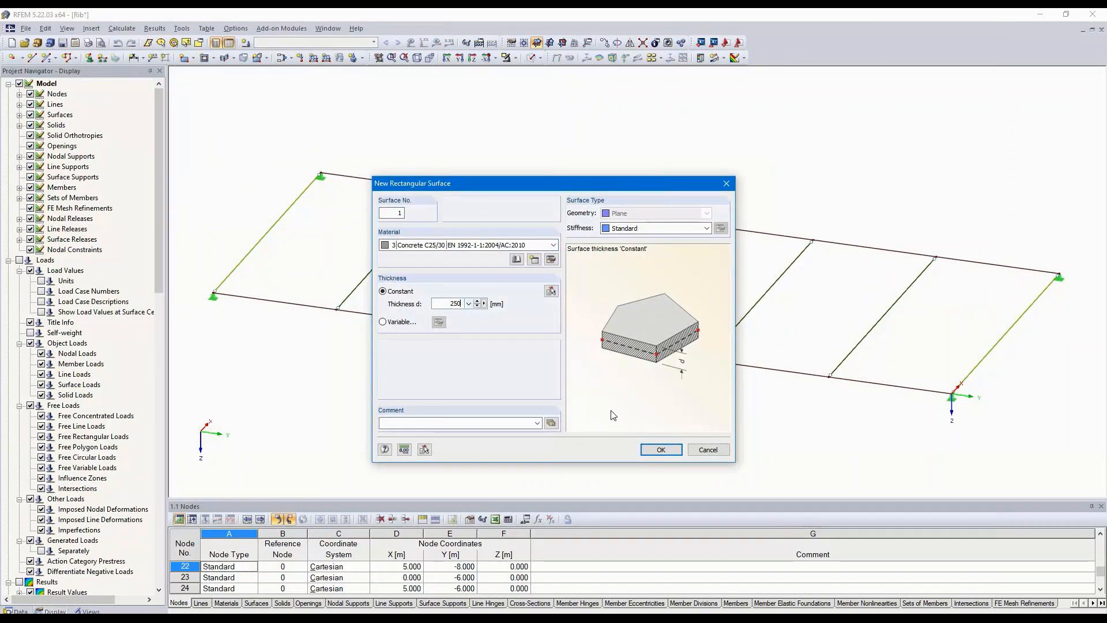
left_click(661, 449)
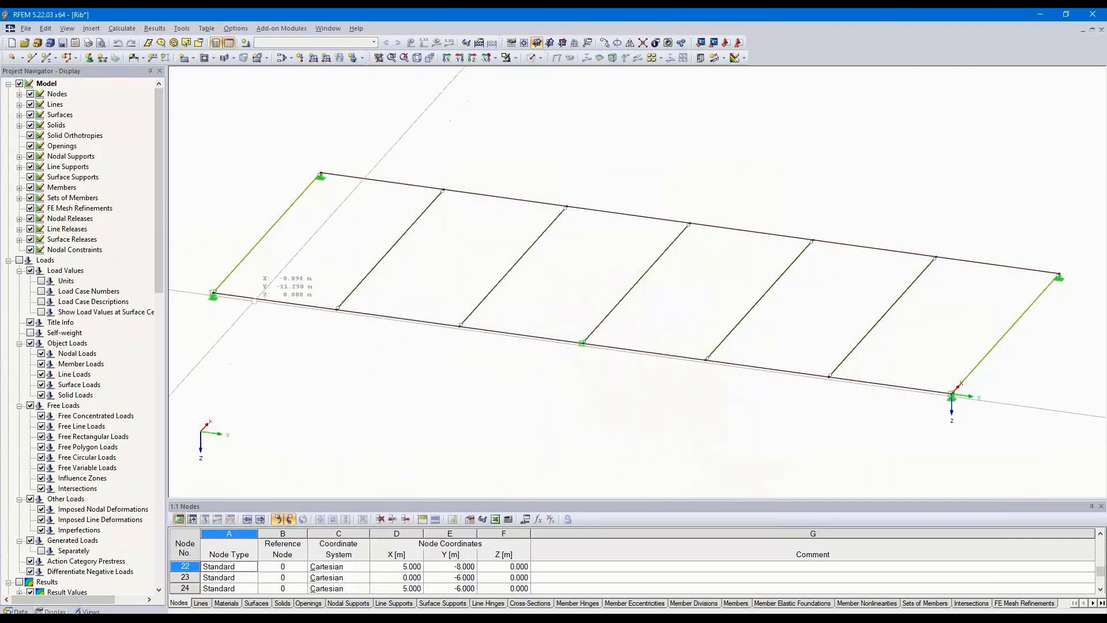
left_click(213, 293)
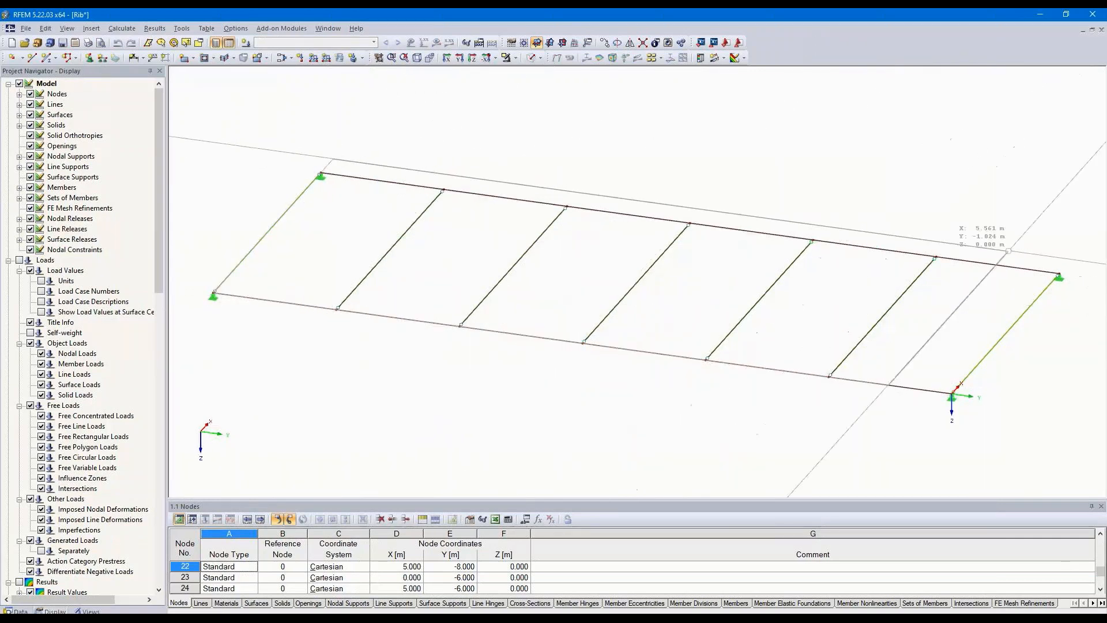
left_click(1059, 275)
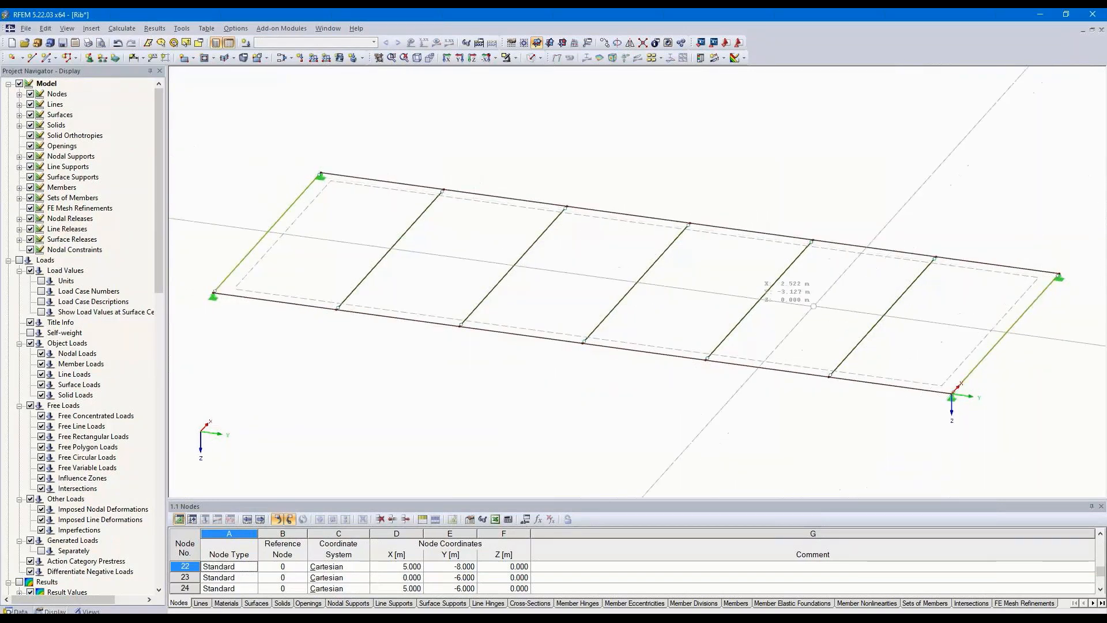
key("Escape")
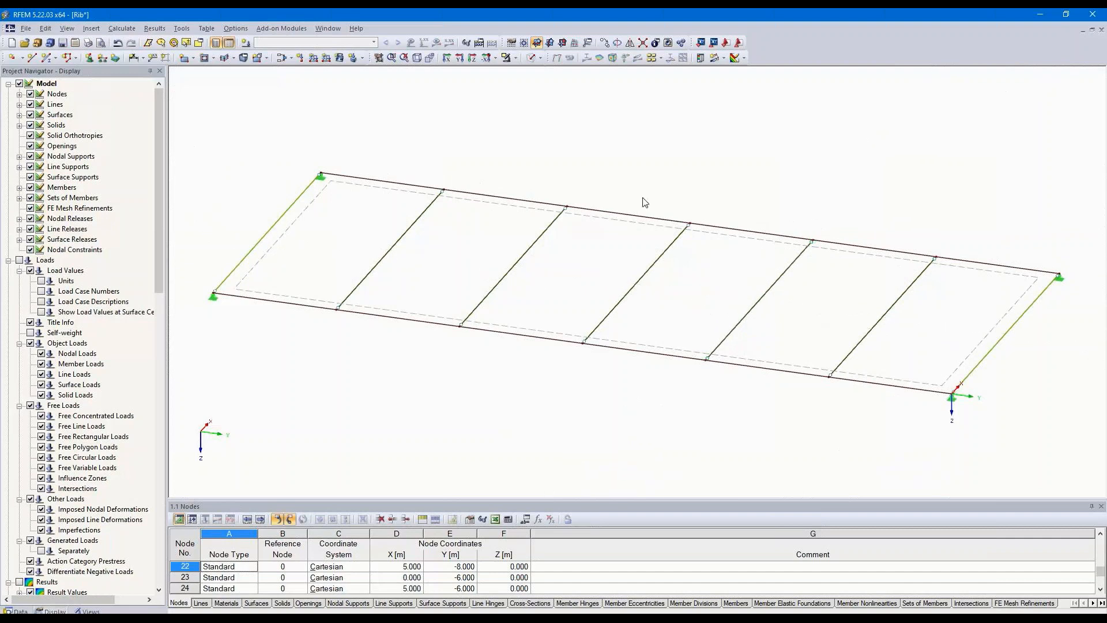
left_click(537, 57)
left_click(540, 96)
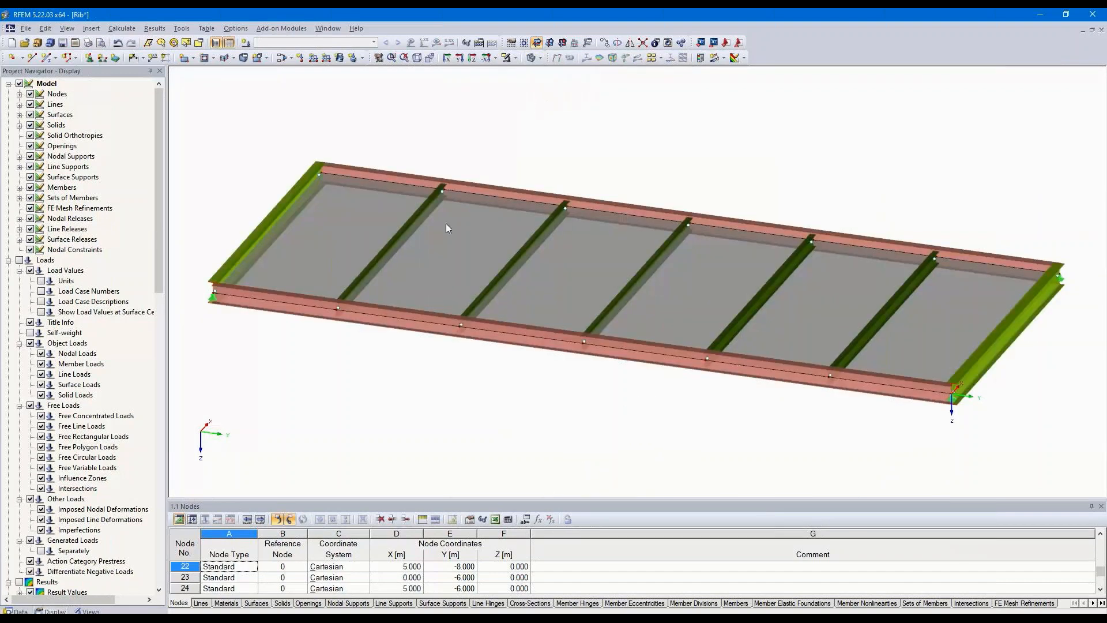
- Select the whole slab and beam grid and change the member type of all its beams to Rib
left_click_drag(184, 463, 1082, 124)
right_click(1008, 330)
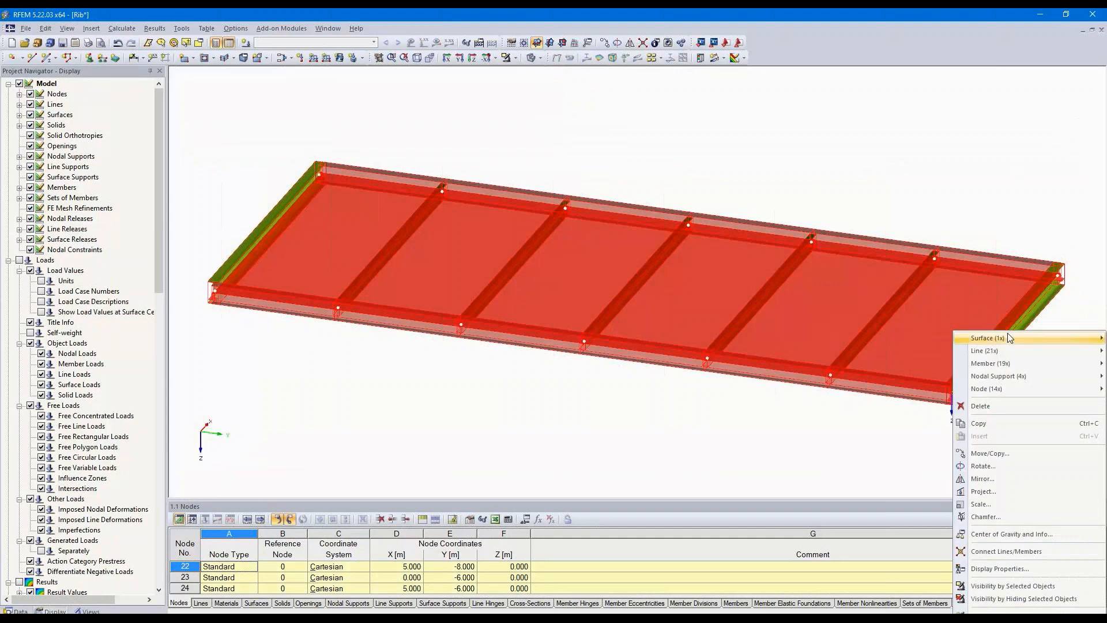
mouse_move(989, 365)
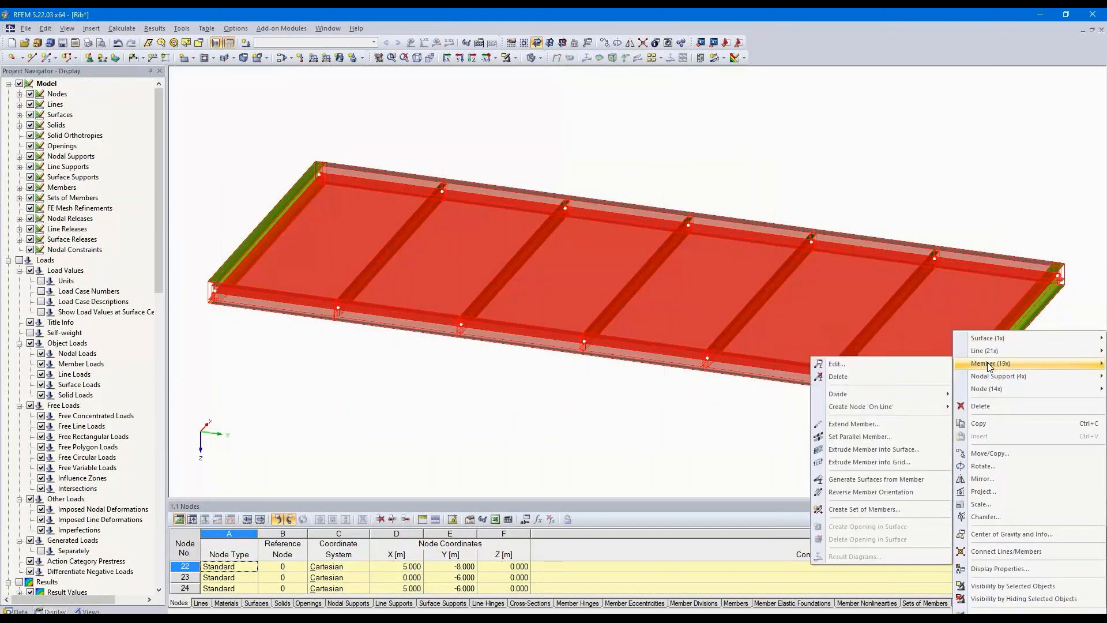
left_click(865, 364)
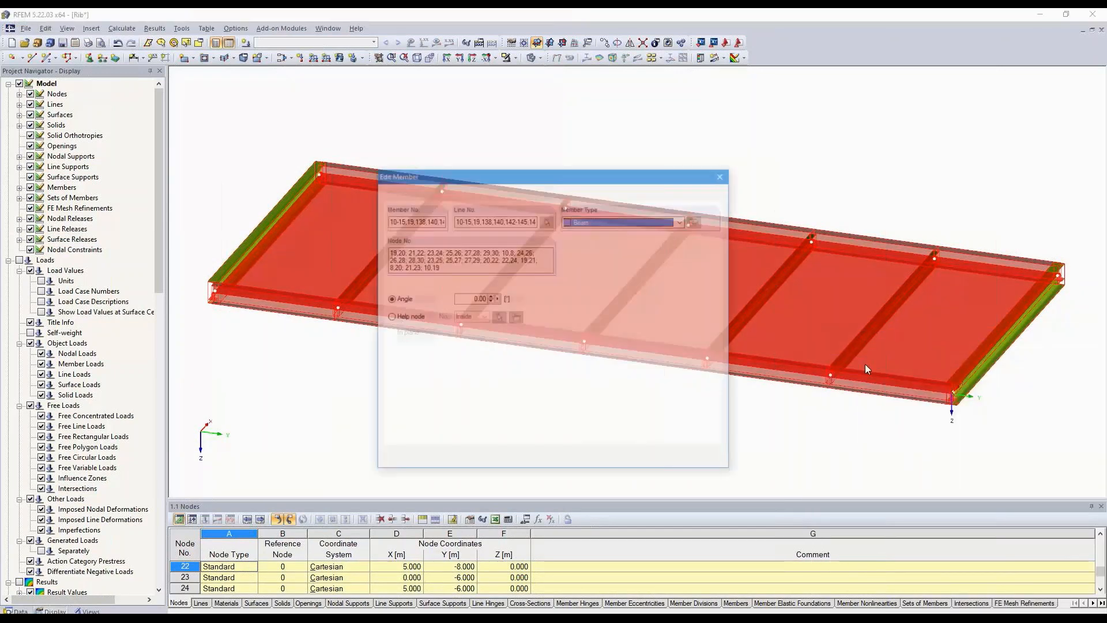
left_click(682, 221)
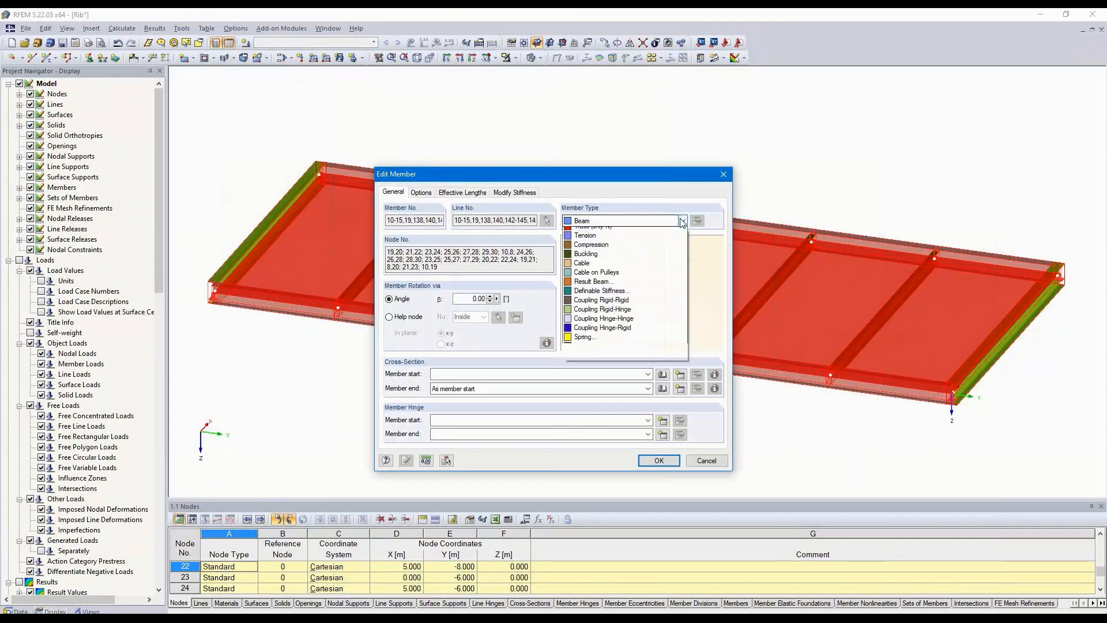
left_click(649, 239)
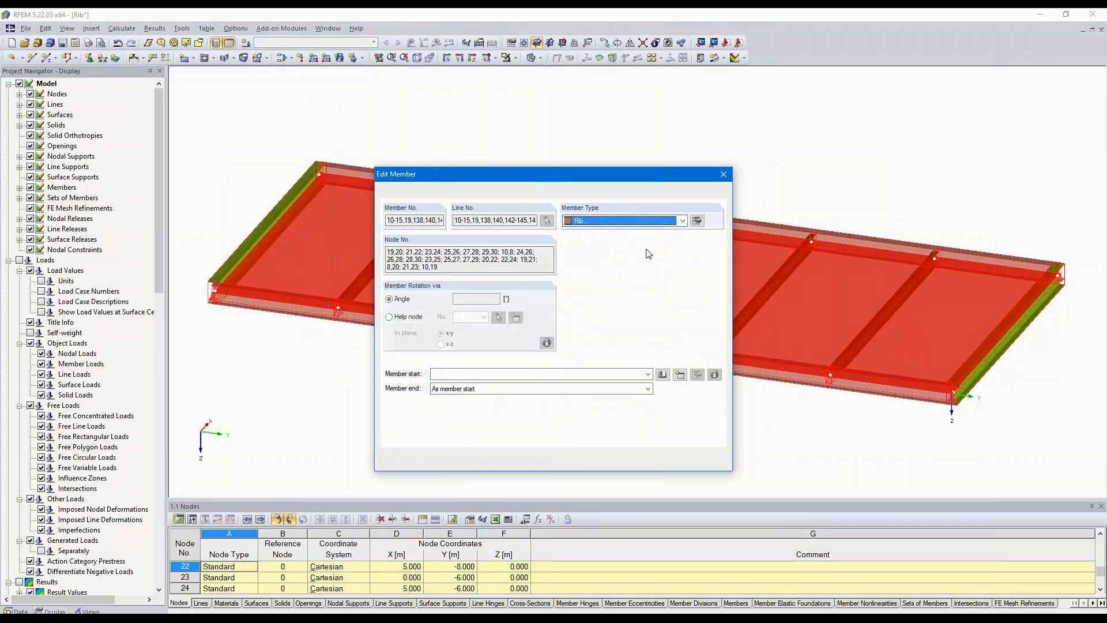
- Define the ribs on the +z-side of the surface with 1 m integration widths b1 and b2, and apply them to the members
left_click(696, 222)
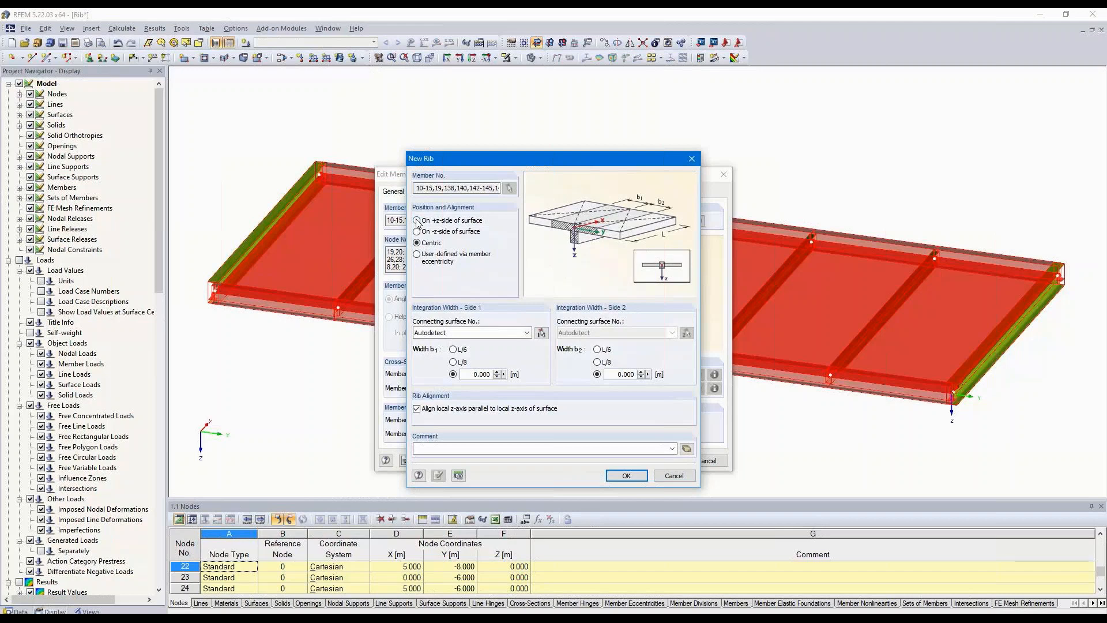
left_click(417, 220)
double_click(478, 375)
type("1")
key("Tab")
type("1")
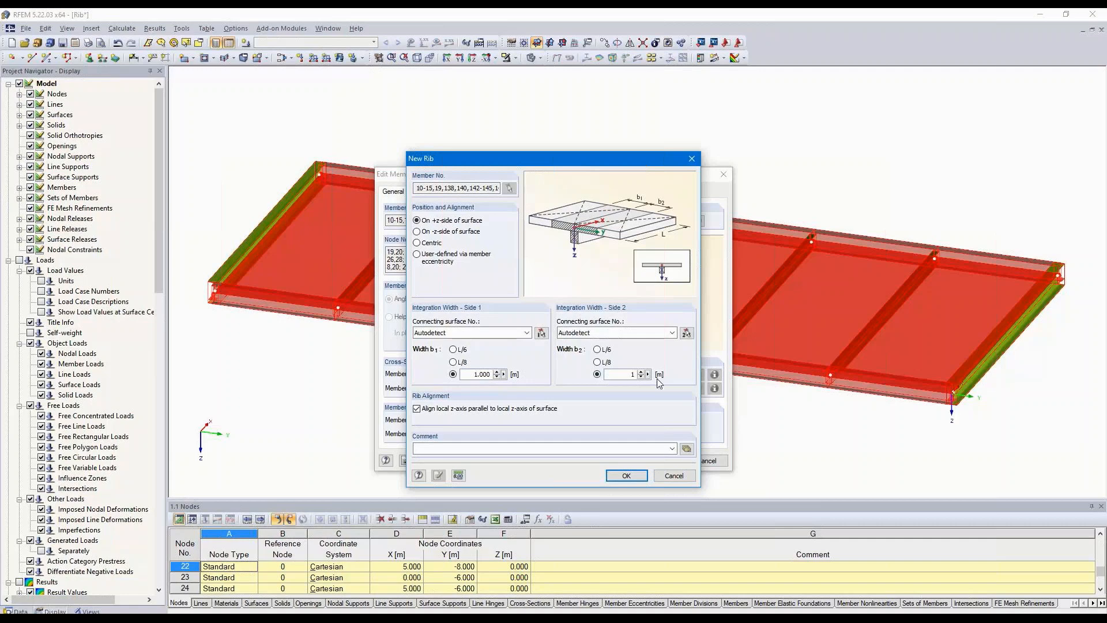
left_click(625, 476)
left_click(655, 460)
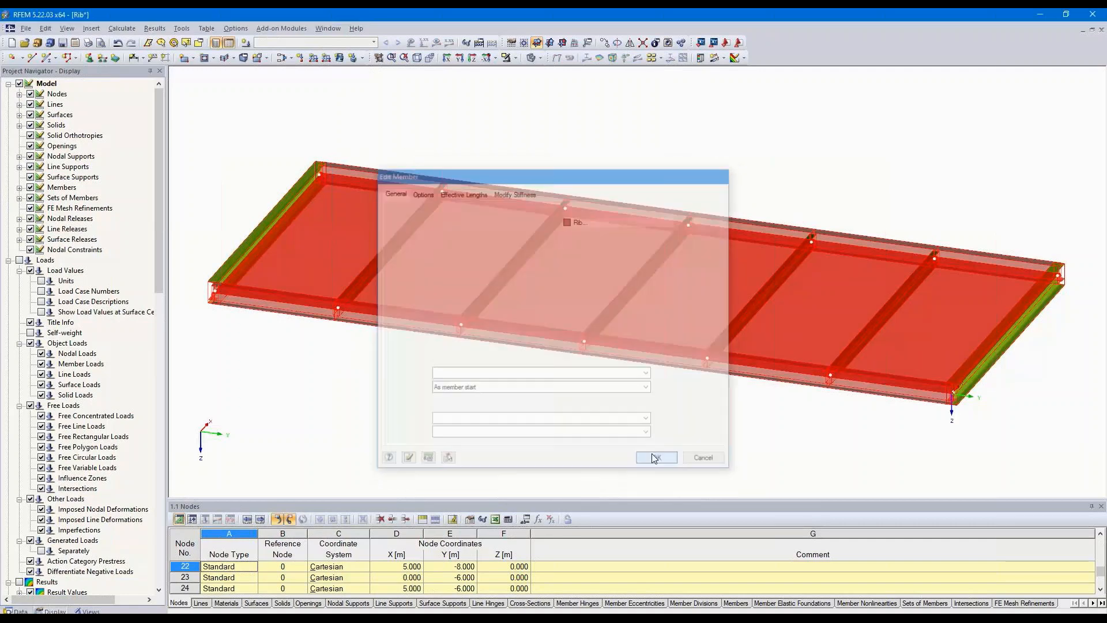
- Set the solid rendering of surfaces to filled including thickness and inspect how the ribs sit beneath the slab
middle_click_drag(637, 398, 649, 344, "ctrl")
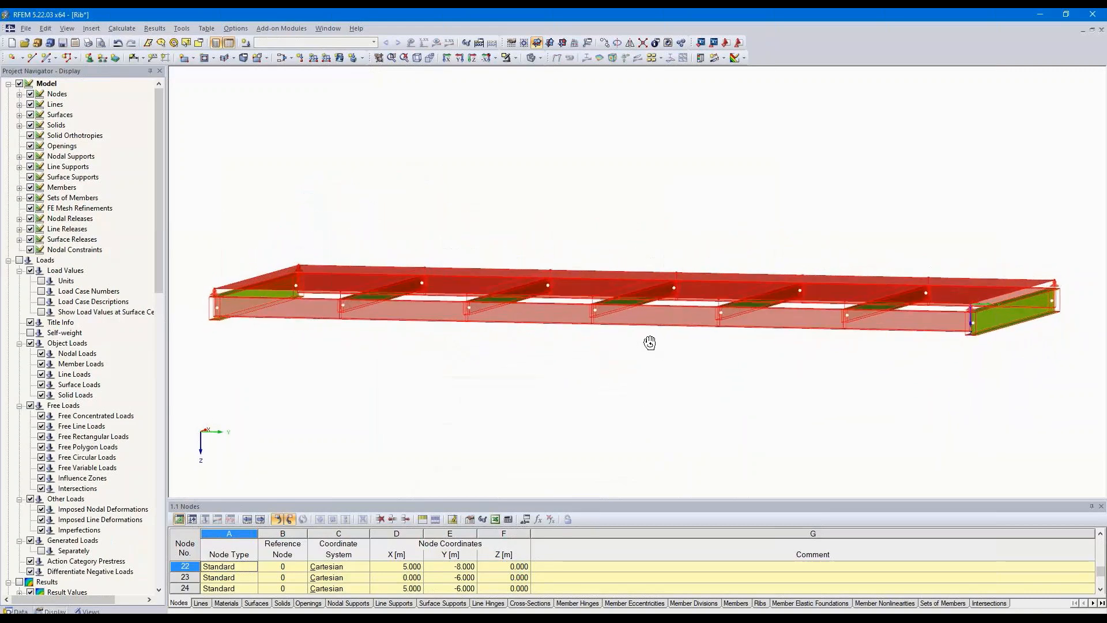
left_click(625, 382)
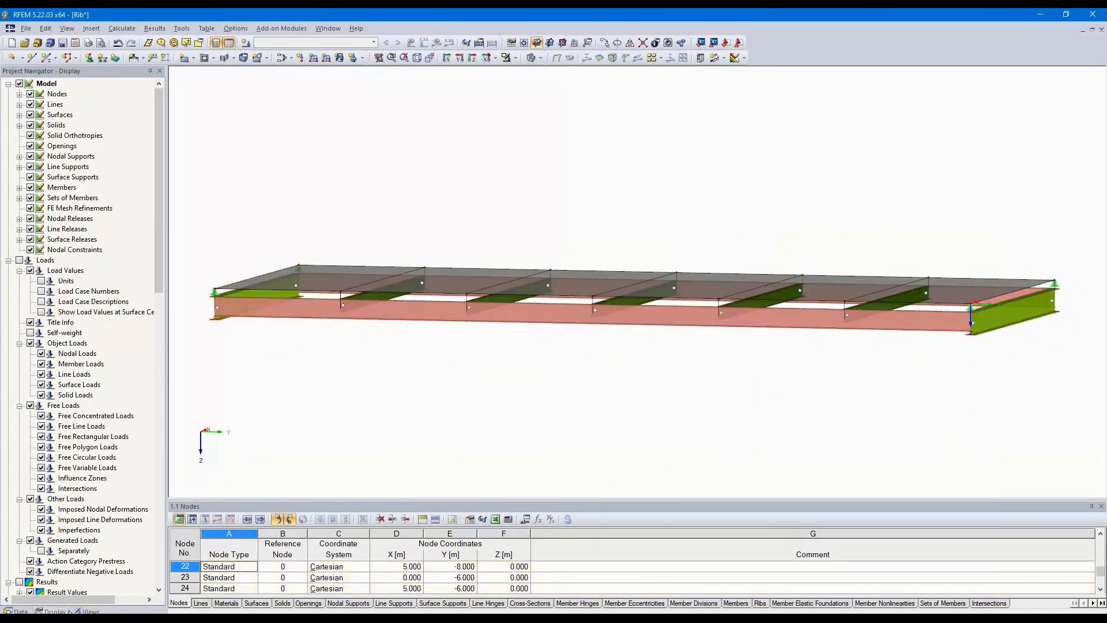
scroll(74, 473, "down", 20)
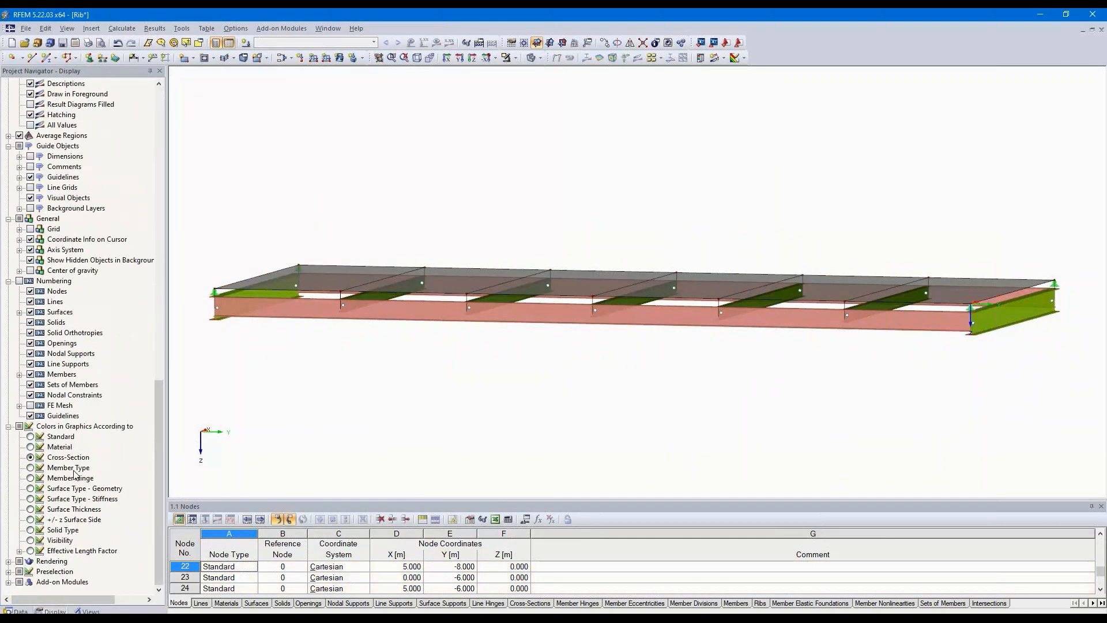
left_click(8, 560)
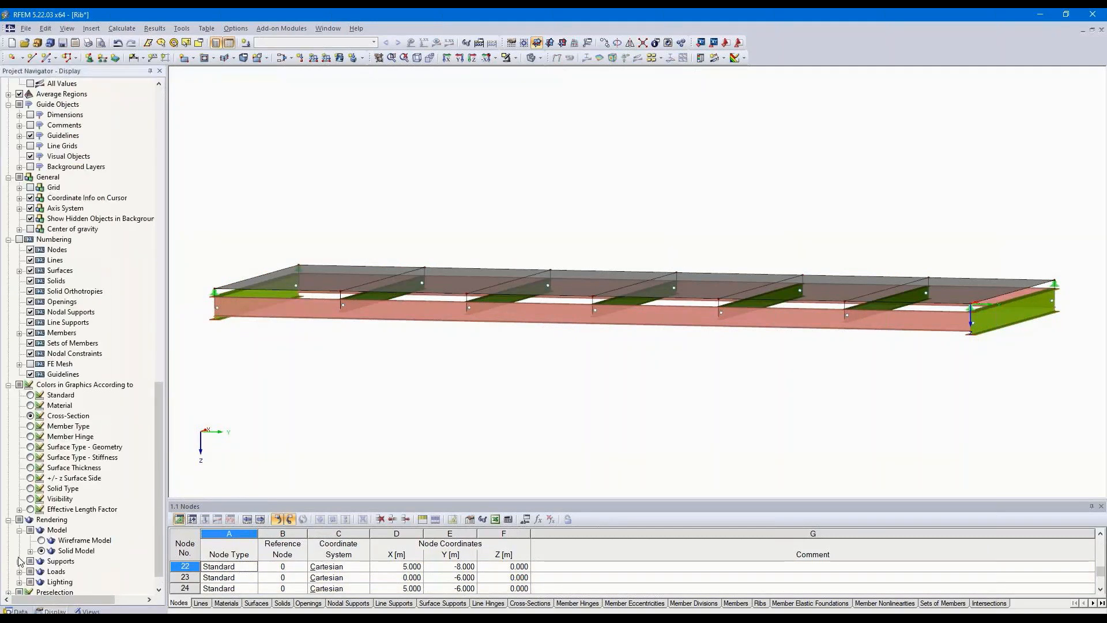
left_click(31, 551)
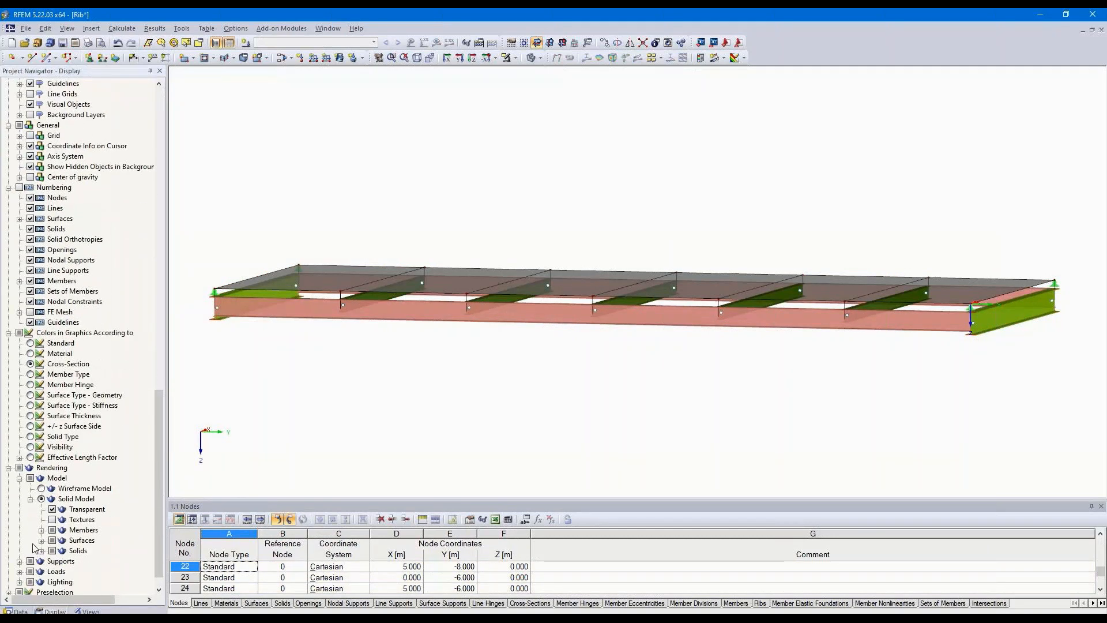
left_click(41, 540)
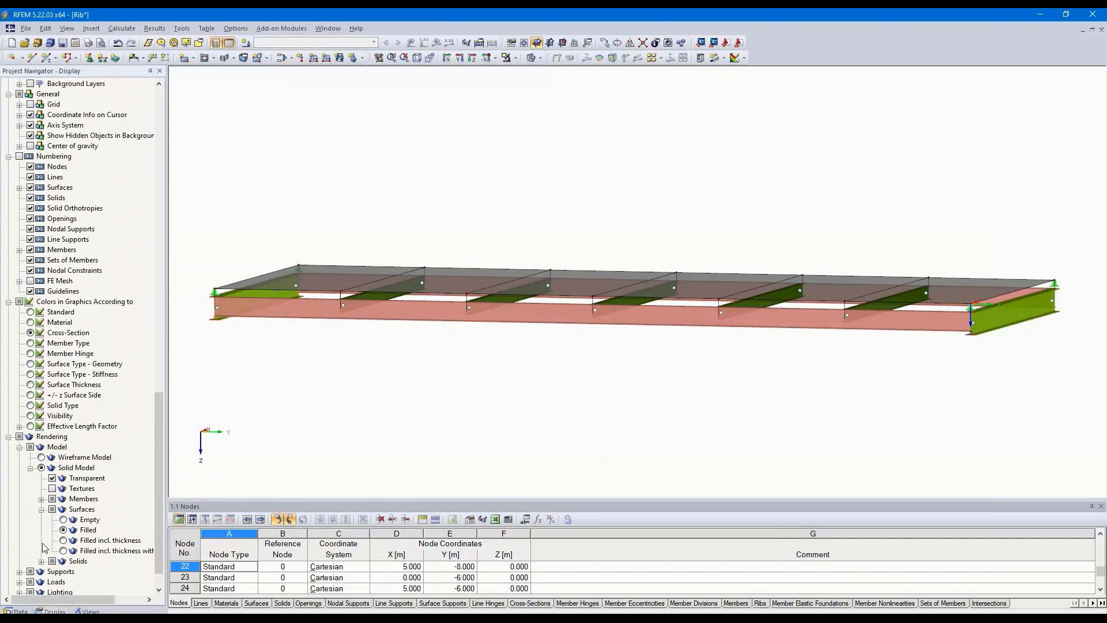
left_click(64, 509)
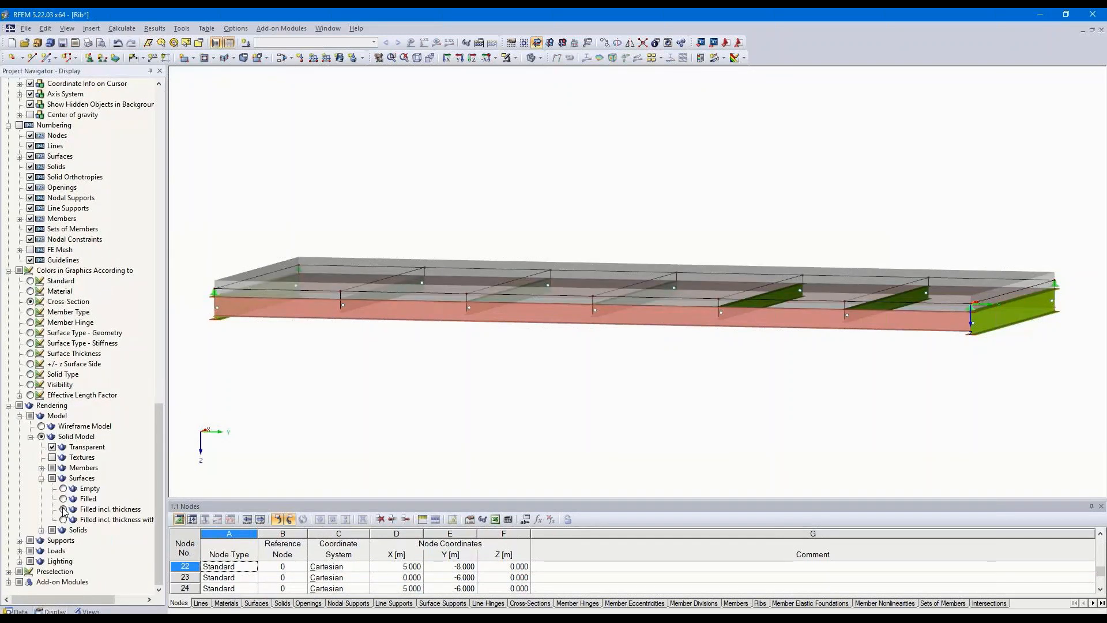
scroll(499, 292, "up", 5)
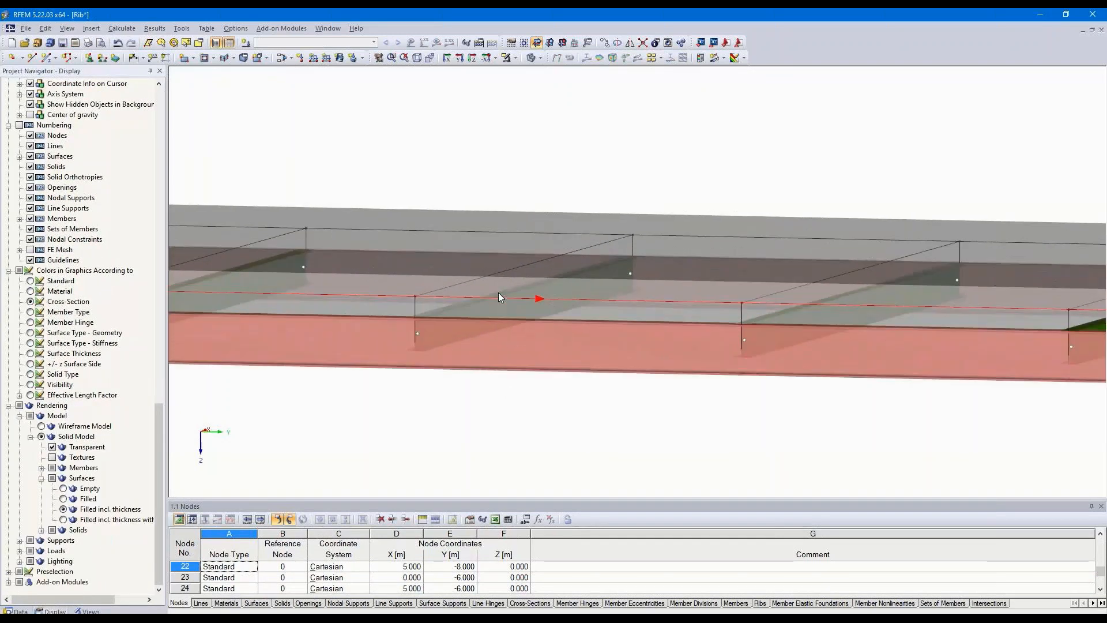
scroll(498, 293, "up", 6)
scroll(475, 330, "down", 10)
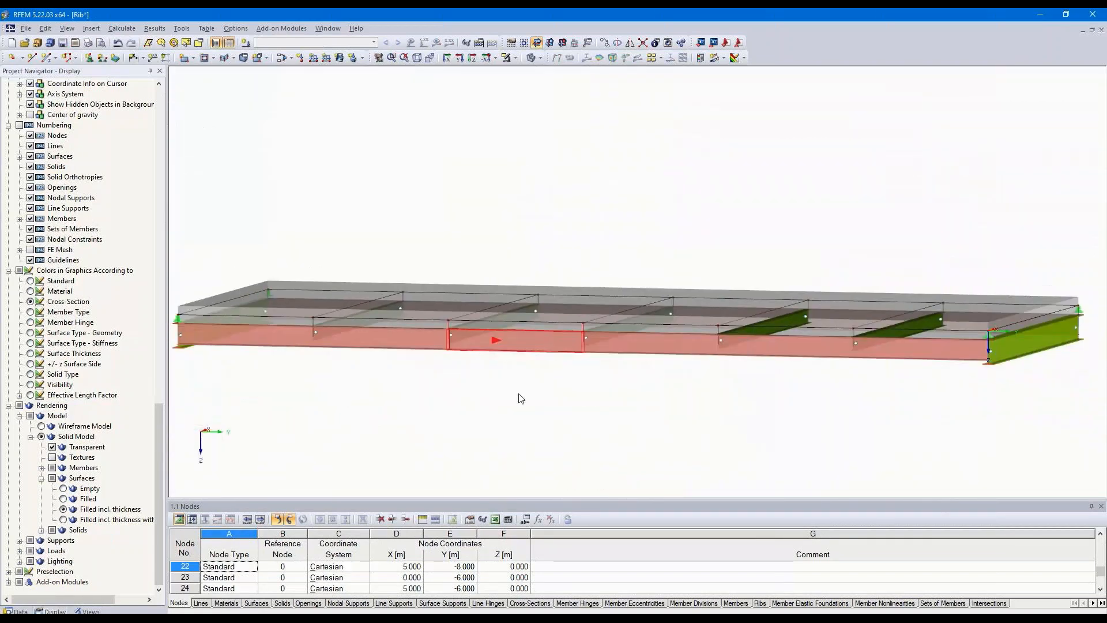
middle_click_drag(516, 407, 514, 437, "ctrl")
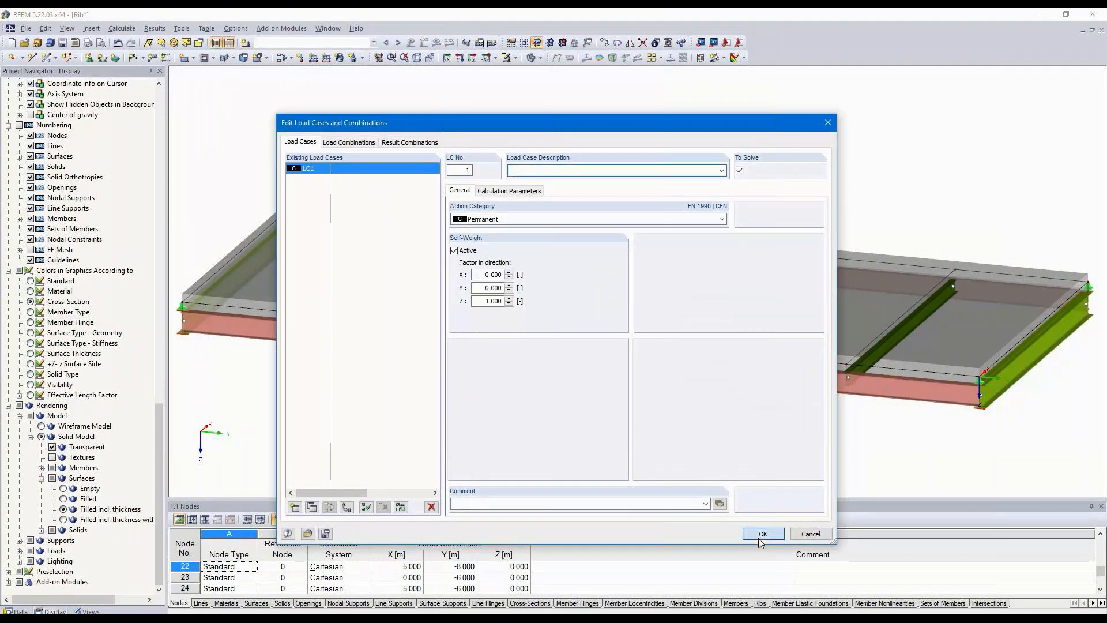
- Create permanent load case LC1 with self-weight factor 1.000 in Z, and calculate it to show its results
left_click(763, 534)
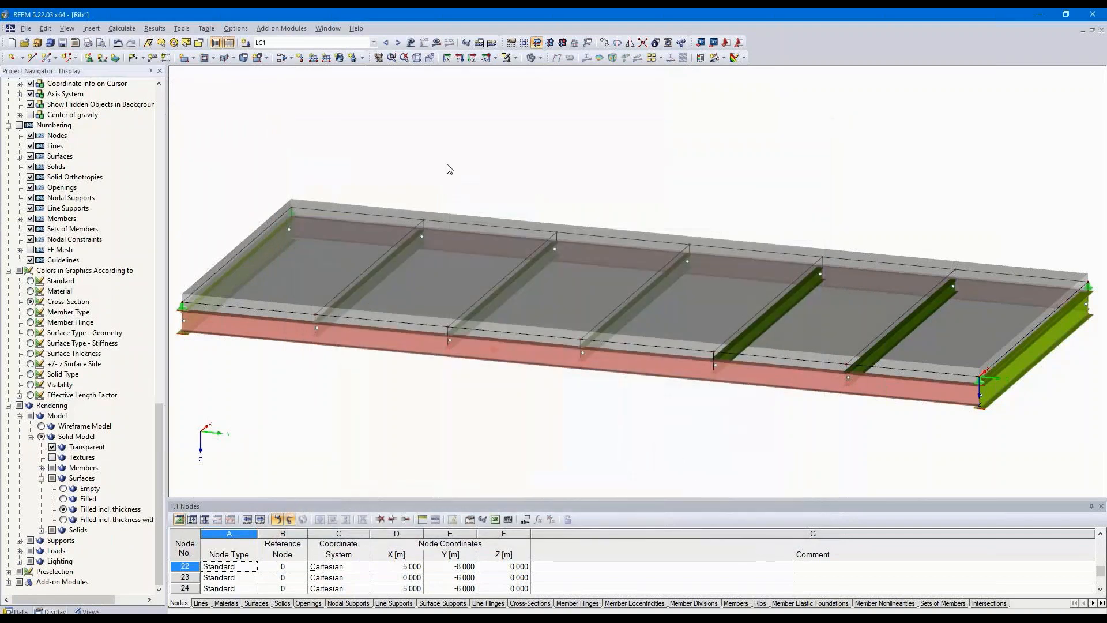
left_click(436, 44)
left_click(527, 347)
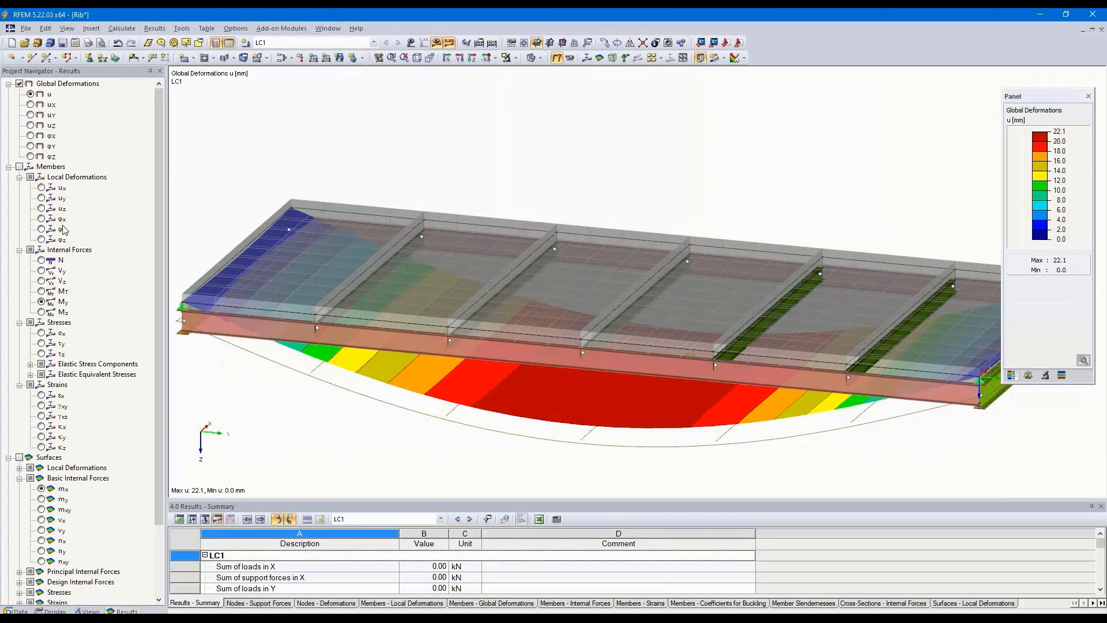
- Display the member moments My together with the surface moments mx, and show the model in wireframe
left_click(42, 302)
middle_click_drag(798, 460, 677, 446, "ctrl")
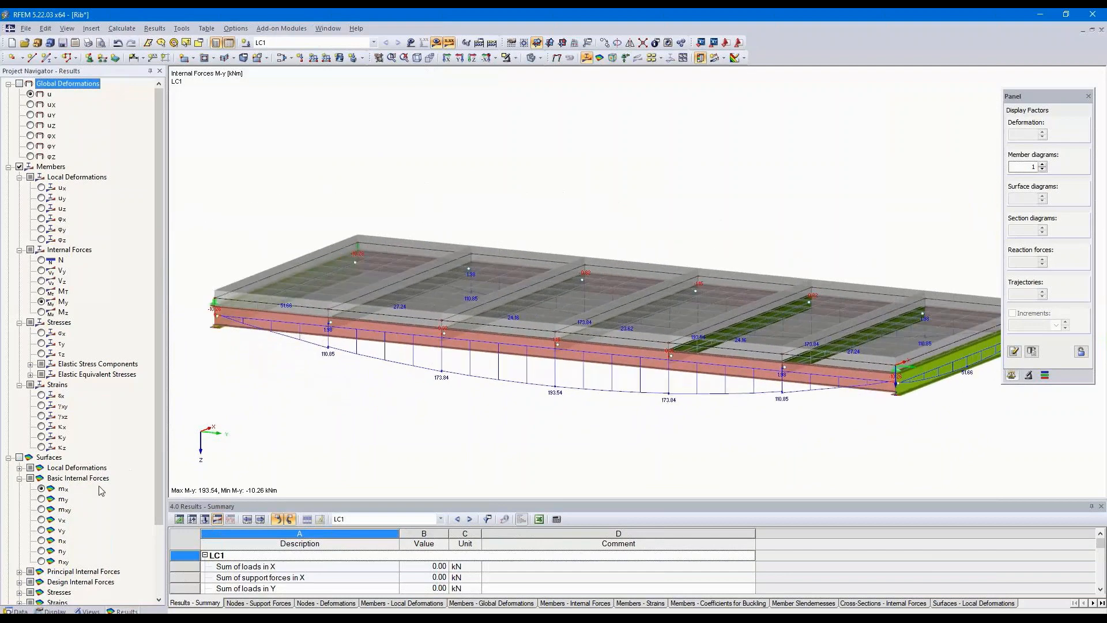
left_click(42, 489)
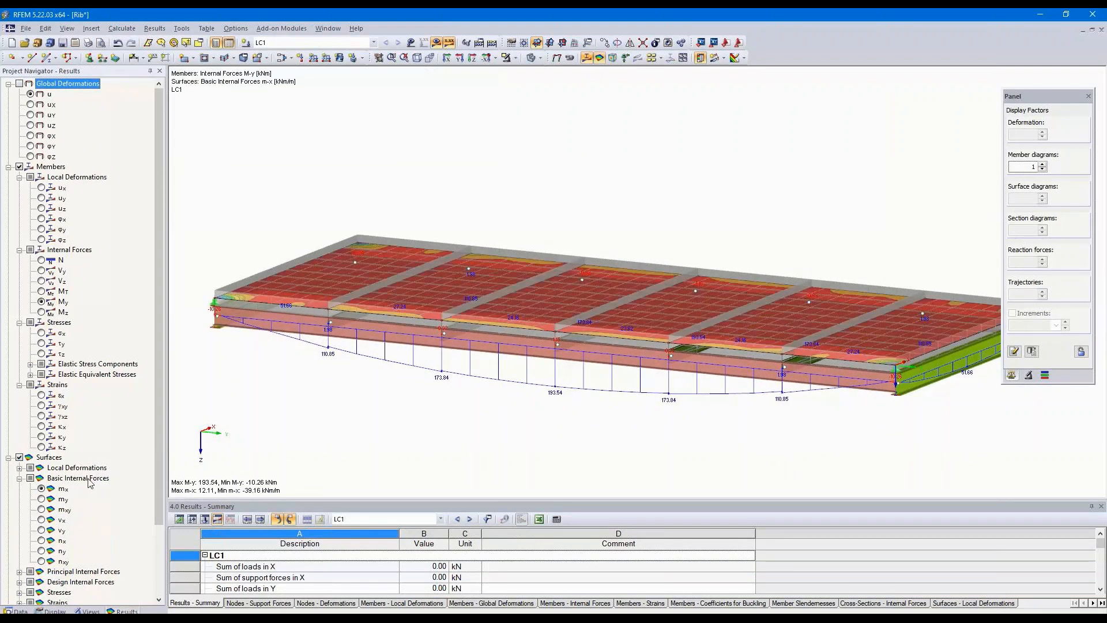
left_click(540, 58)
left_click(534, 71)
middle_click_drag(630, 242, 672, 285, "ctrl")
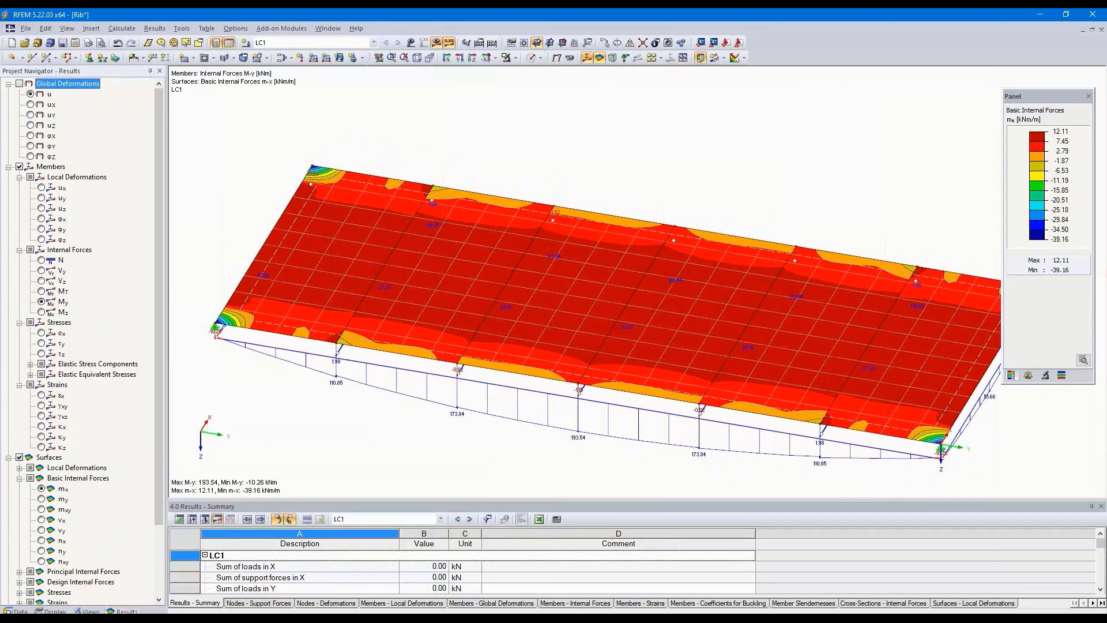
- Show the global deformation u of the slab with the deformed members drawn as coloured cross-sections
left_click(31, 95)
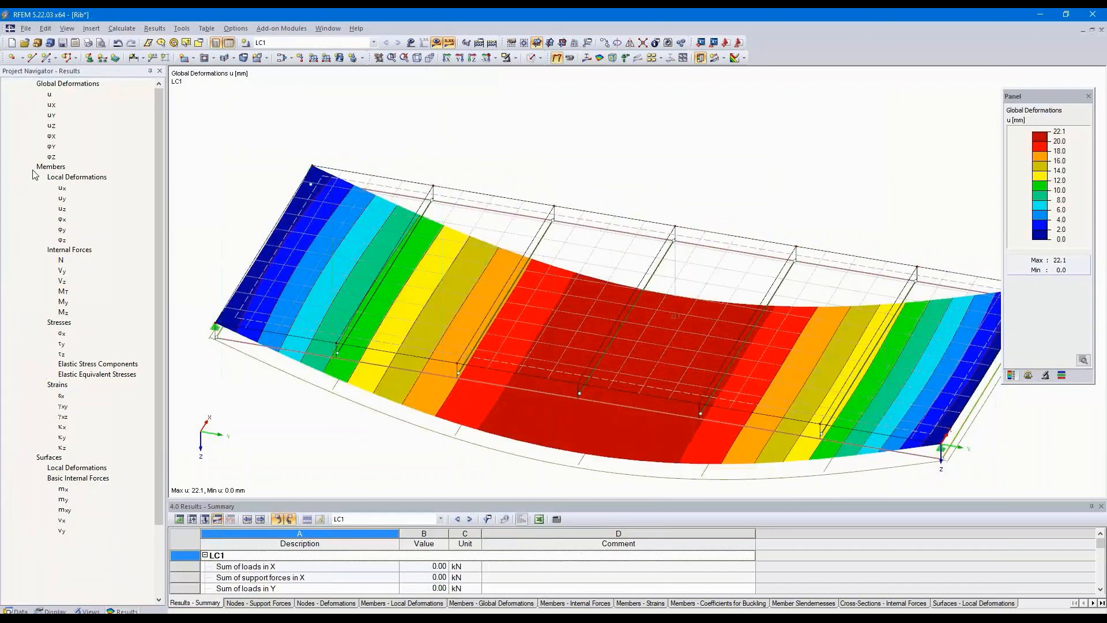
left_click(53, 611)
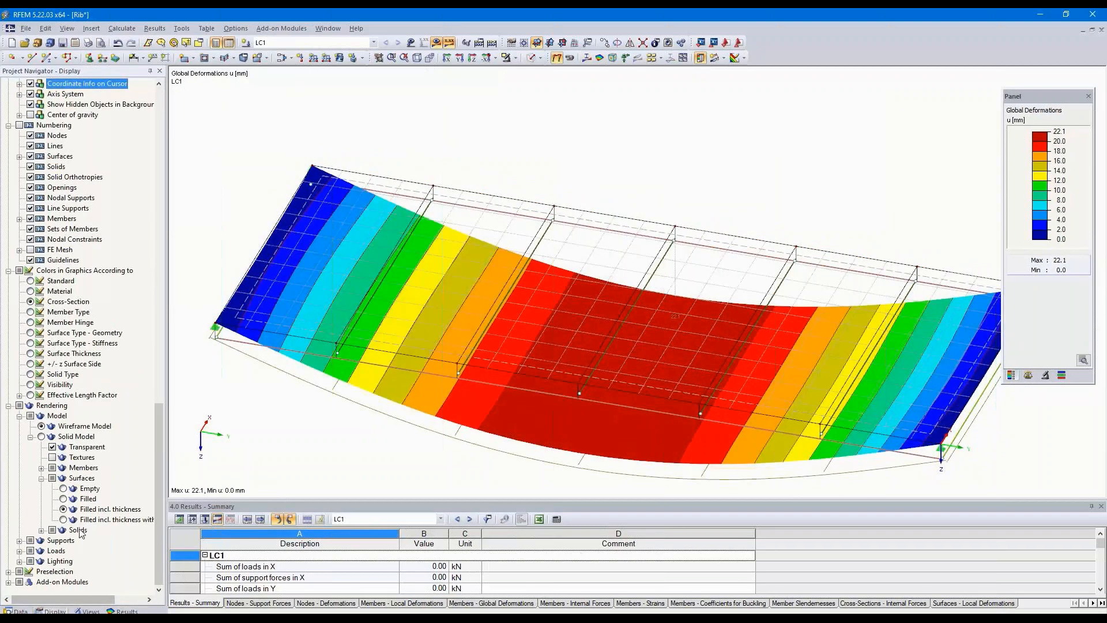
scroll(104, 276, "down", 5)
scroll(85, 242, "up", 9)
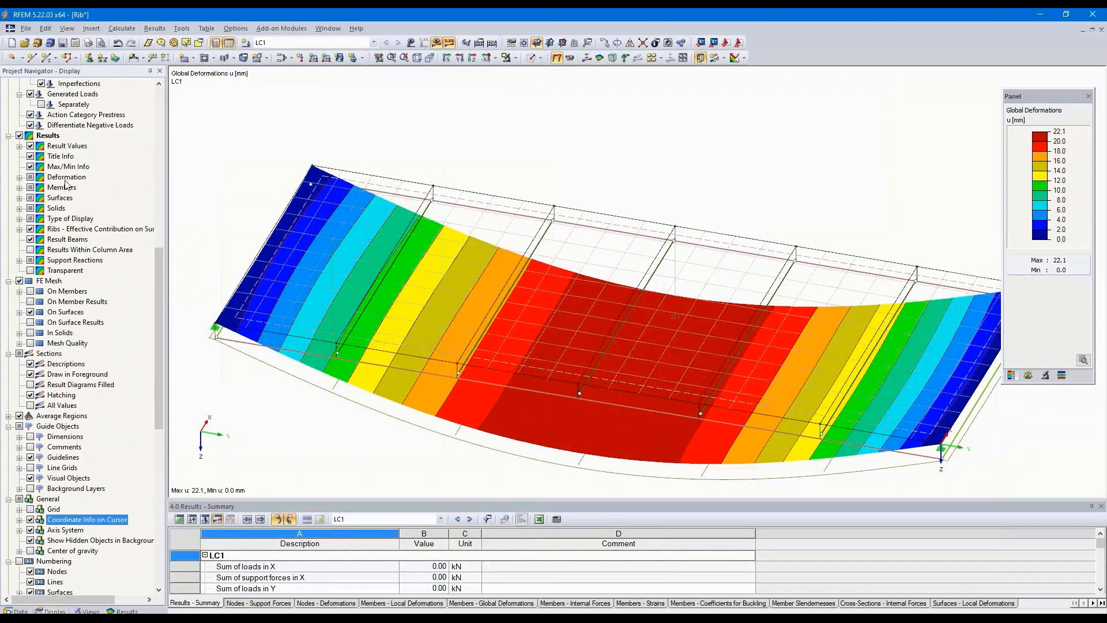
left_click(19, 178)
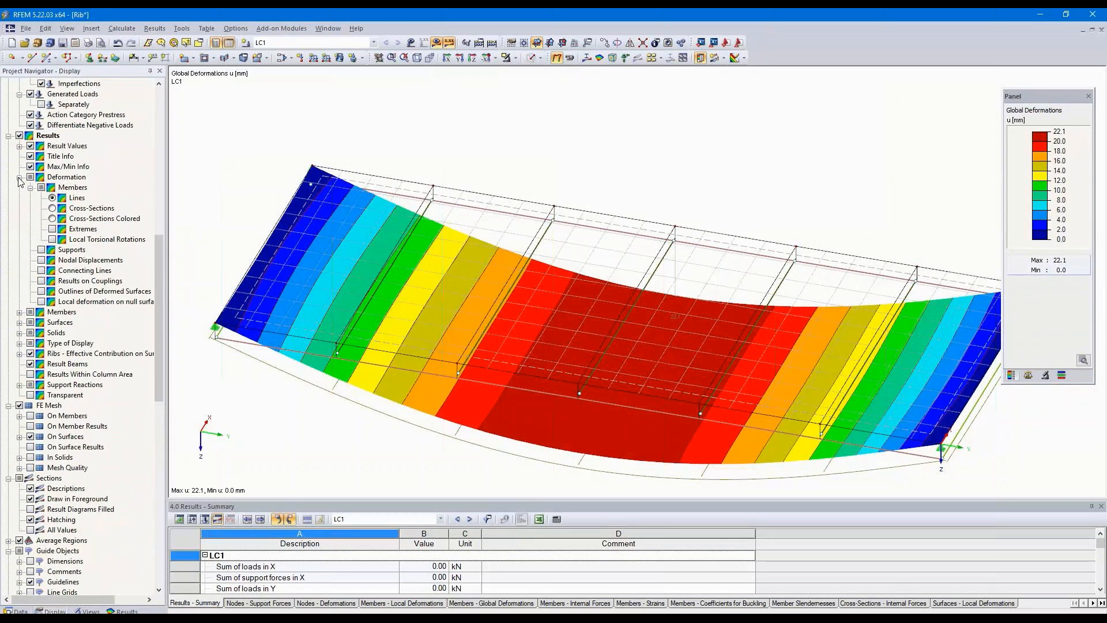
left_click(52, 218)
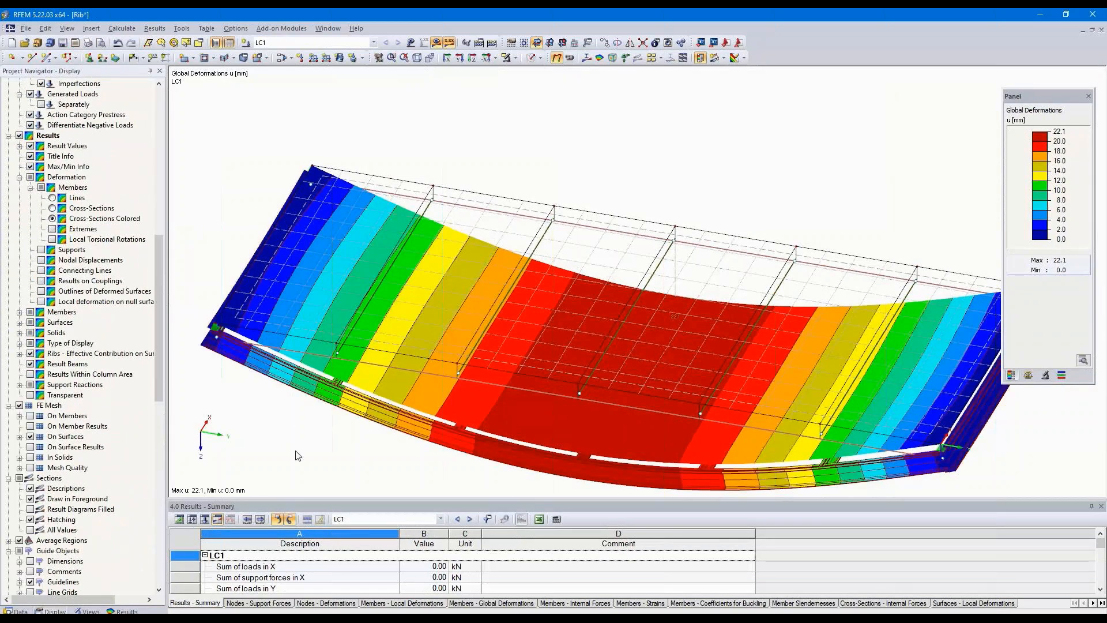
middle_click_drag(296, 453, 326, 321, "ctrl")
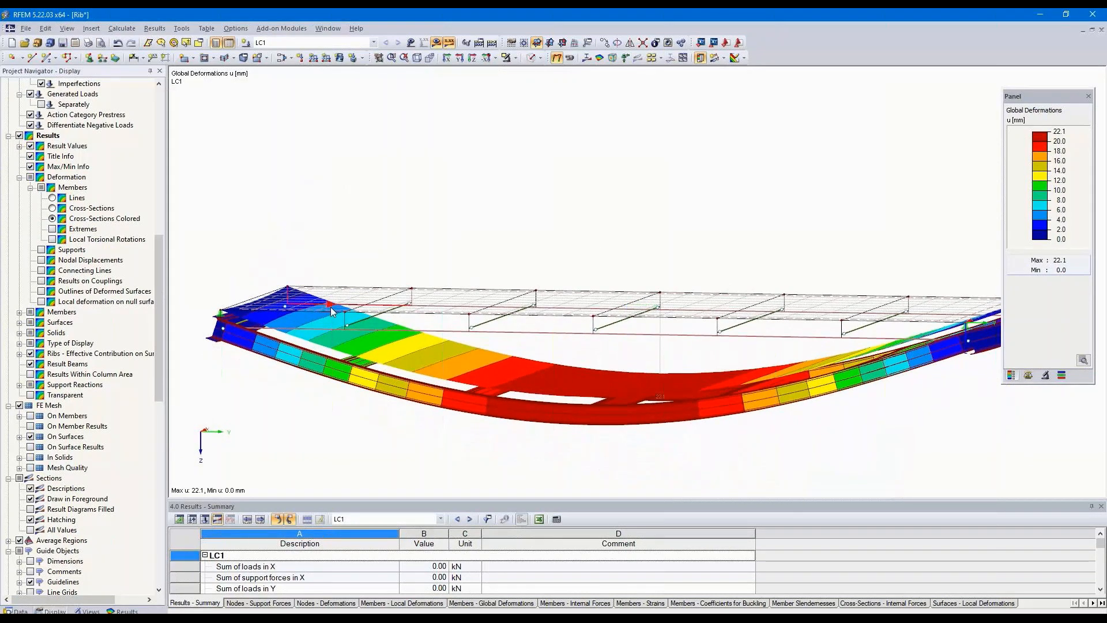
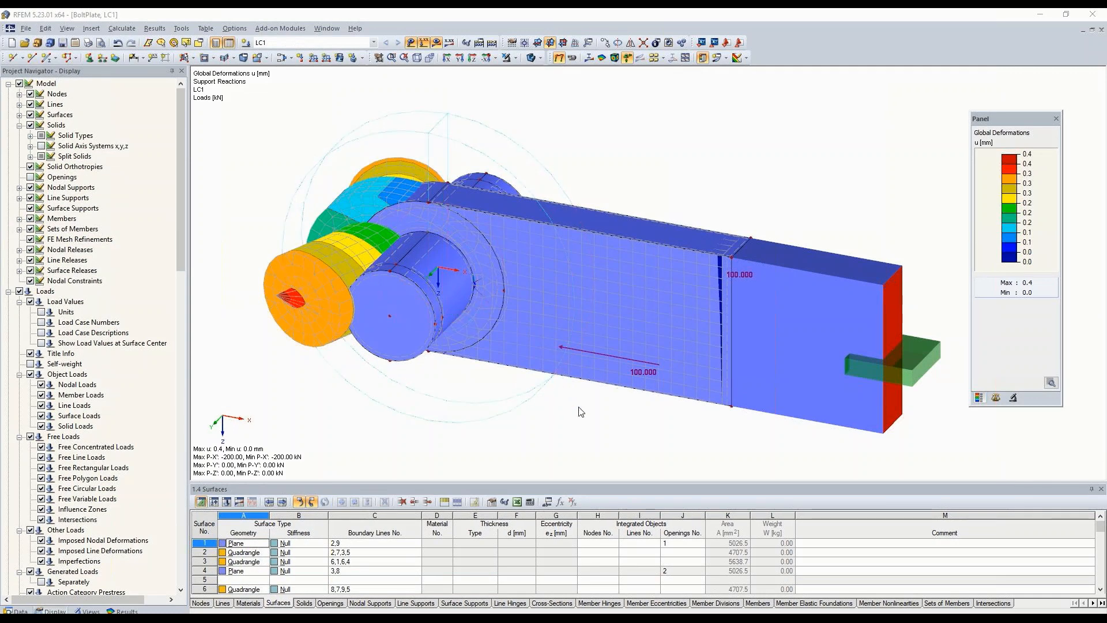
- Show the bolt plate in wireframe from the front and hide the model objects so only its deformed mesh is displayed
middle_click_drag(580, 412, 553, 173, "ctrl")
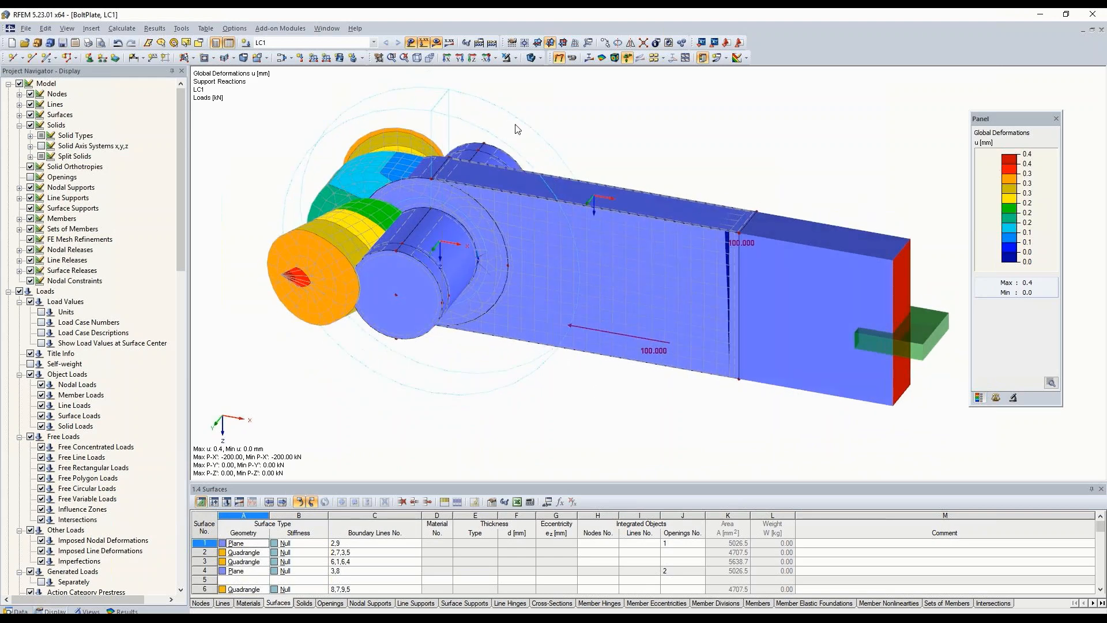
left_click(533, 58)
middle_click_drag(504, 410, 507, 300, "ctrl")
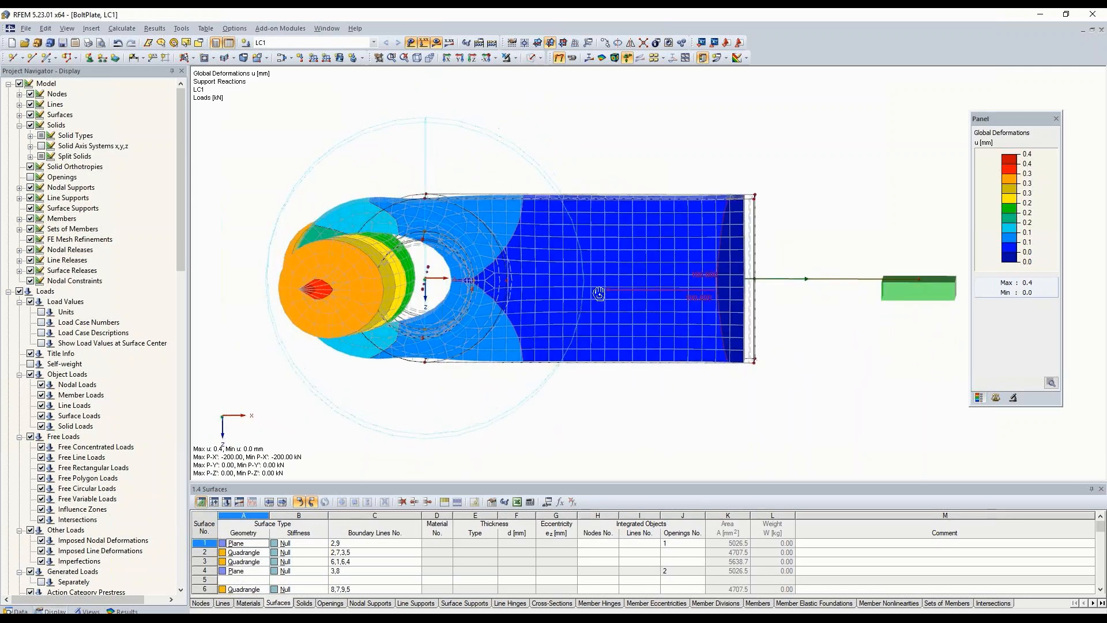
left_click(19, 83)
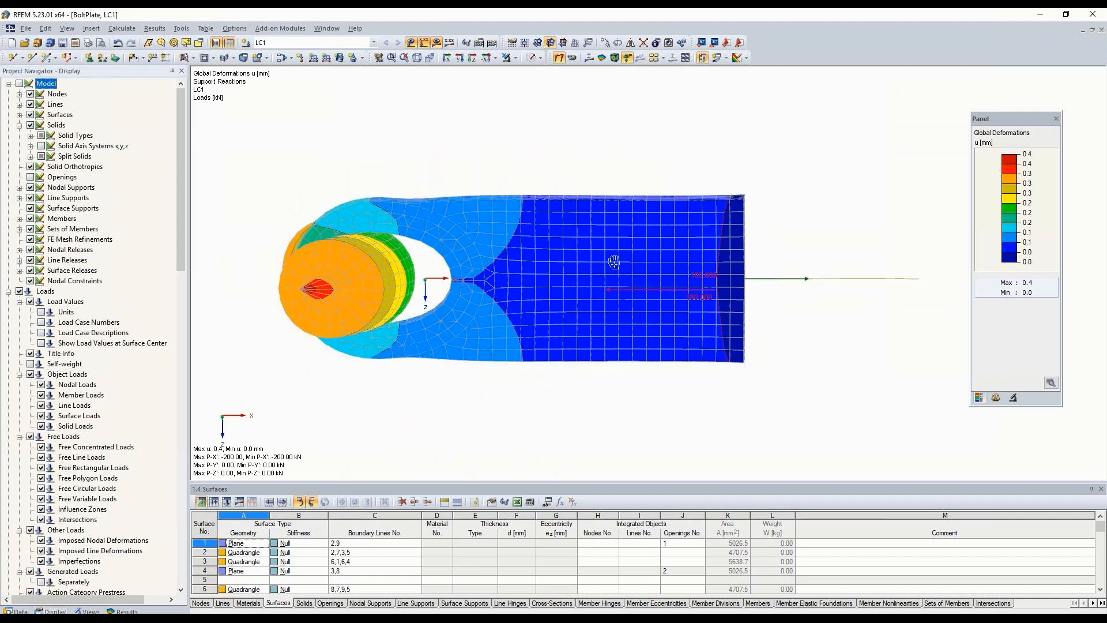
middle_click_drag(612, 262, 690, 284)
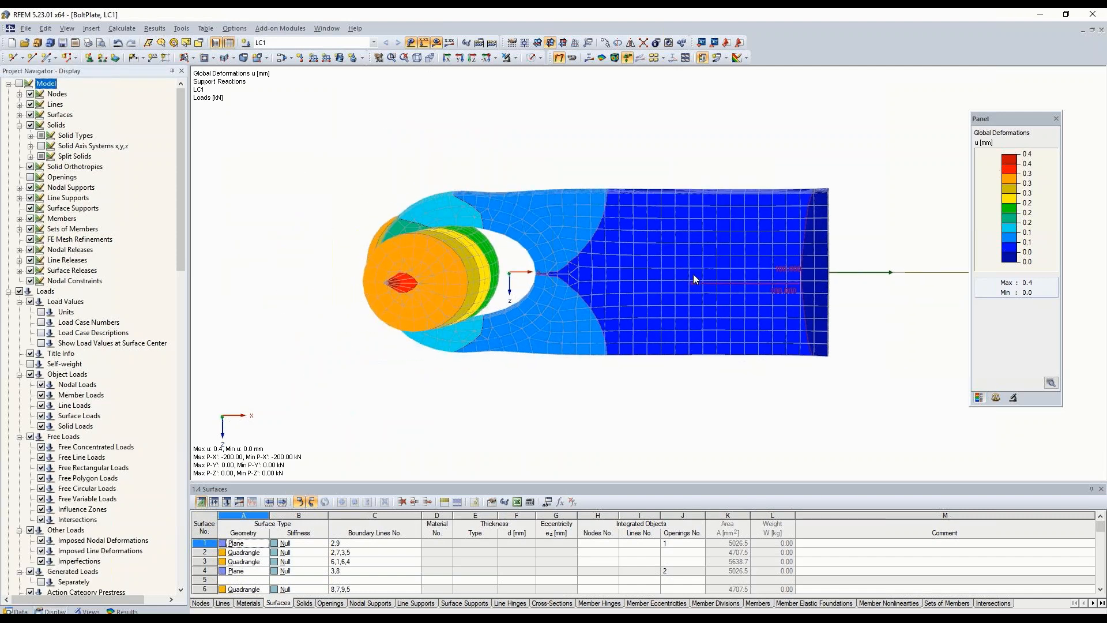
- Increase the deformation display factor to exaggerate the deformed shape of the bolt and plate
left_click(996, 398)
left_click(1010, 155)
left_click(1010, 155)
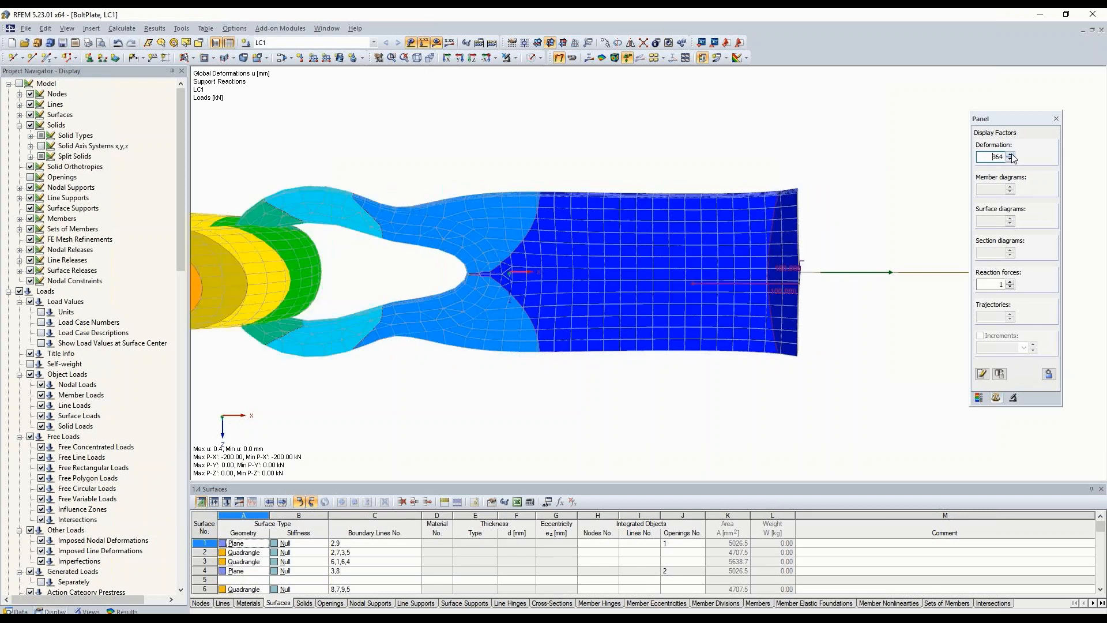
- Reduce the display factor of the bolt plate's deformation to 182
left_click(1010, 160)
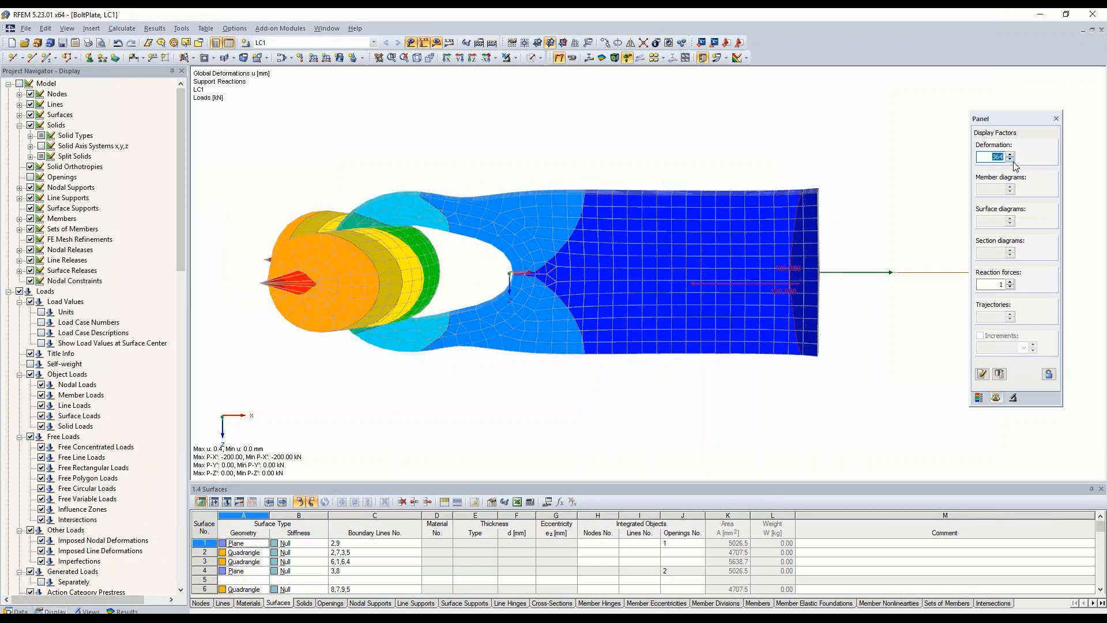
left_click(1011, 160)
middle_click_drag(739, 328, 707, 316, "ctrl")
left_click(572, 58)
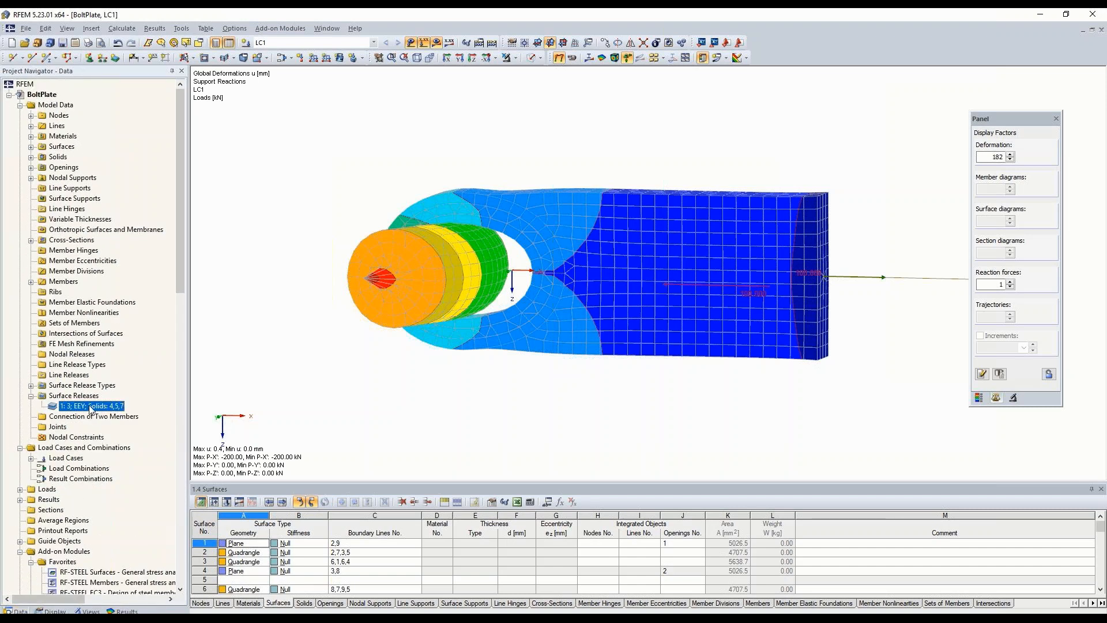
- Open the surface release of solids 4, 5 and 7 and examine the nonlinearity options for uz in its release type
double_click(90, 409)
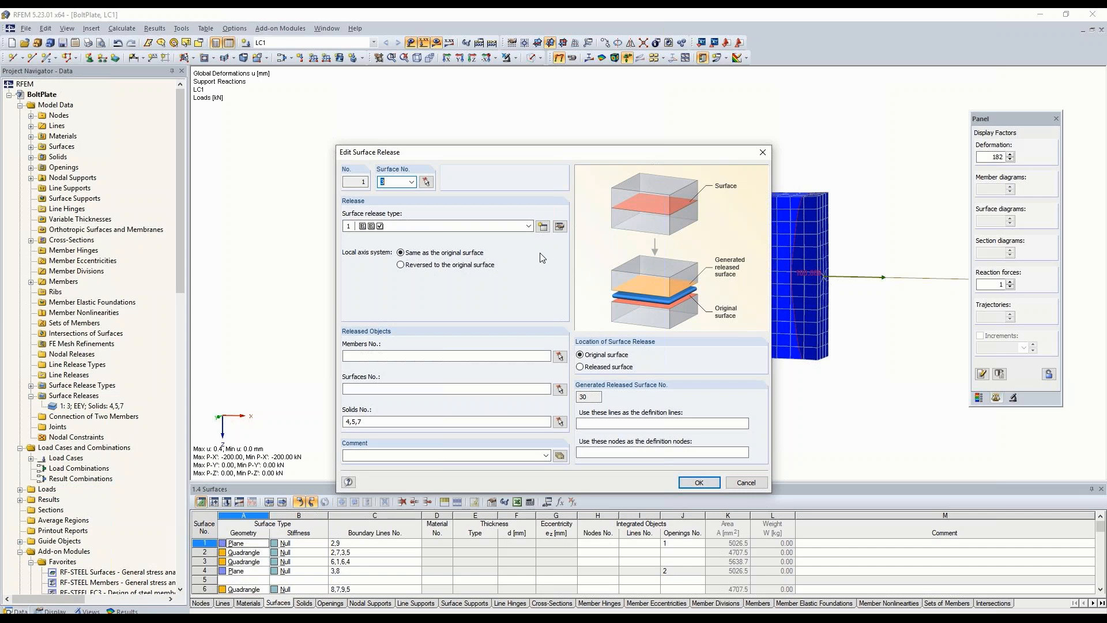
left_click(560, 227)
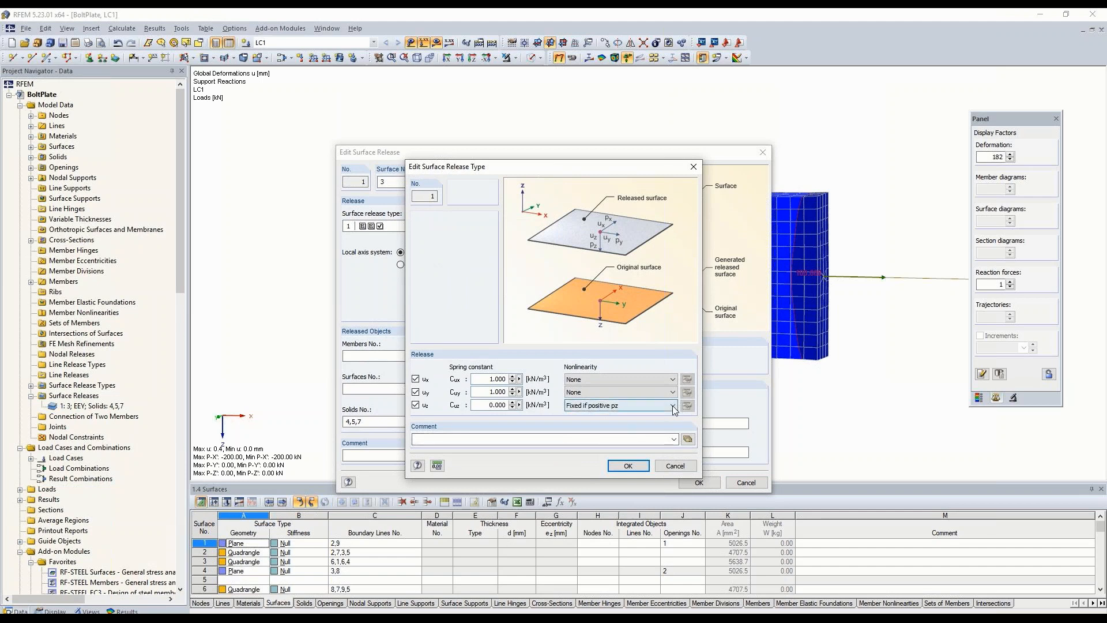
left_click(673, 407)
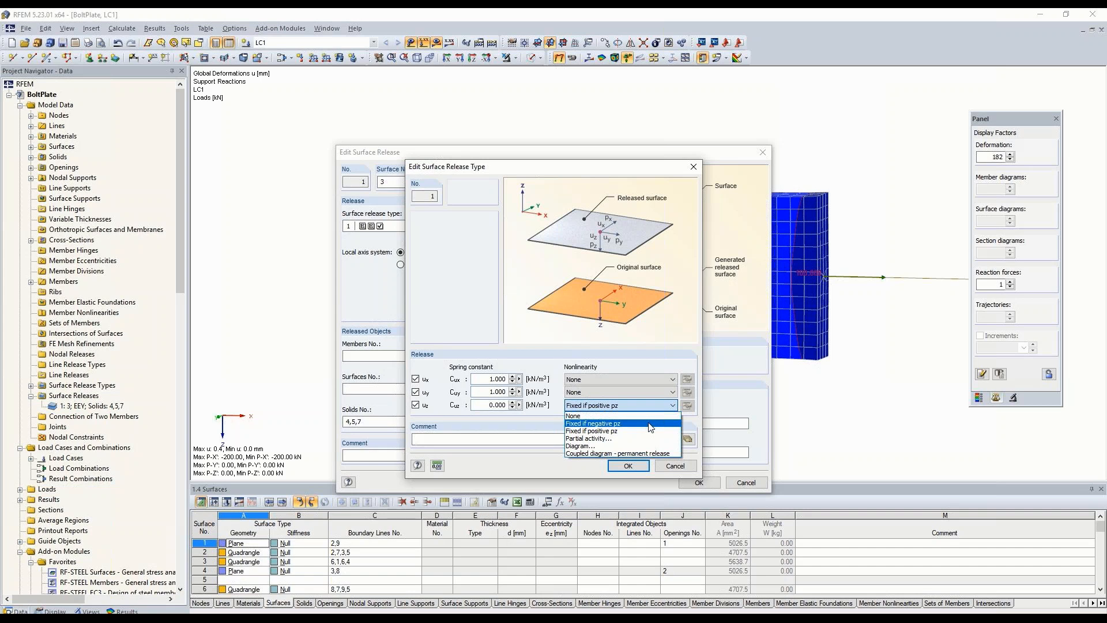
left_click(676, 468)
left_click(676, 467)
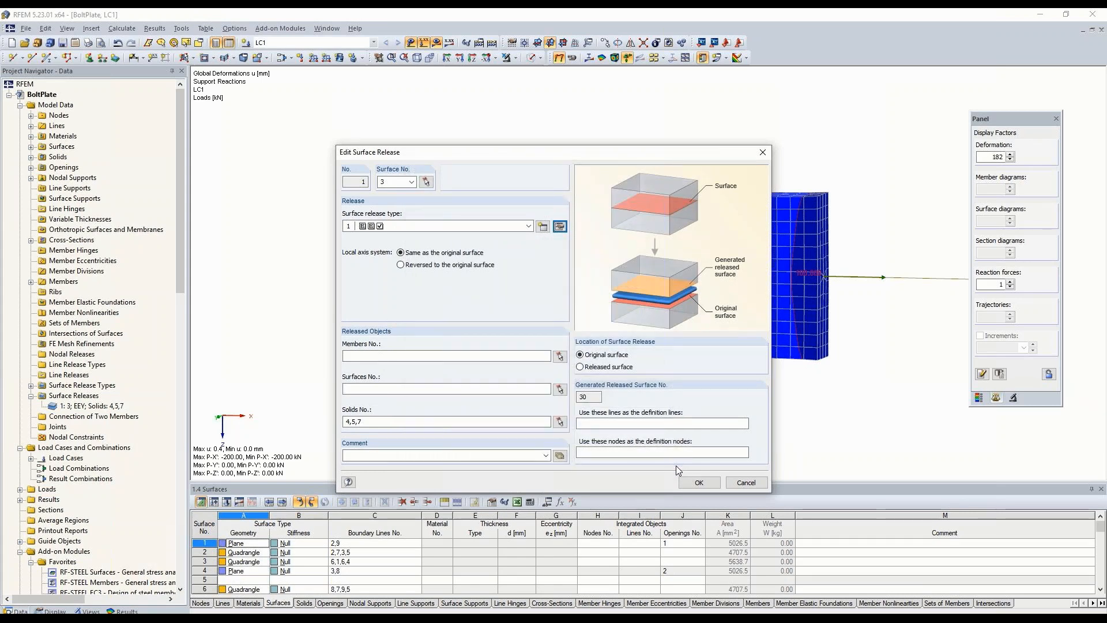
left_click(697, 485)
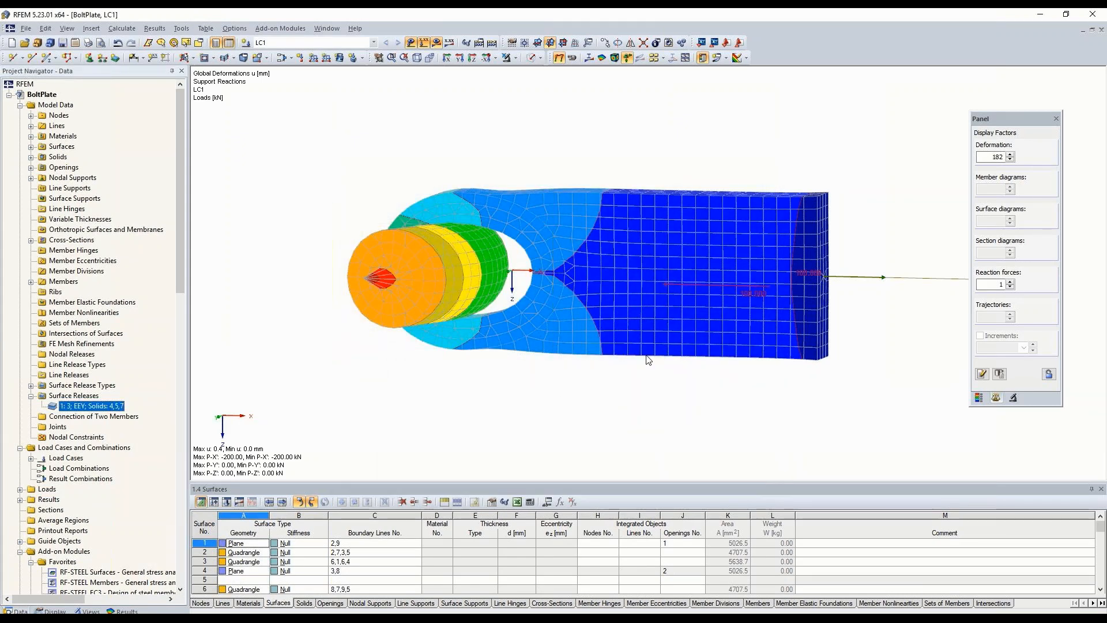
- Open the FE mesh refinement definition for the bolt plate model
middle_click_drag(640, 381, 604, 439, "ctrl")
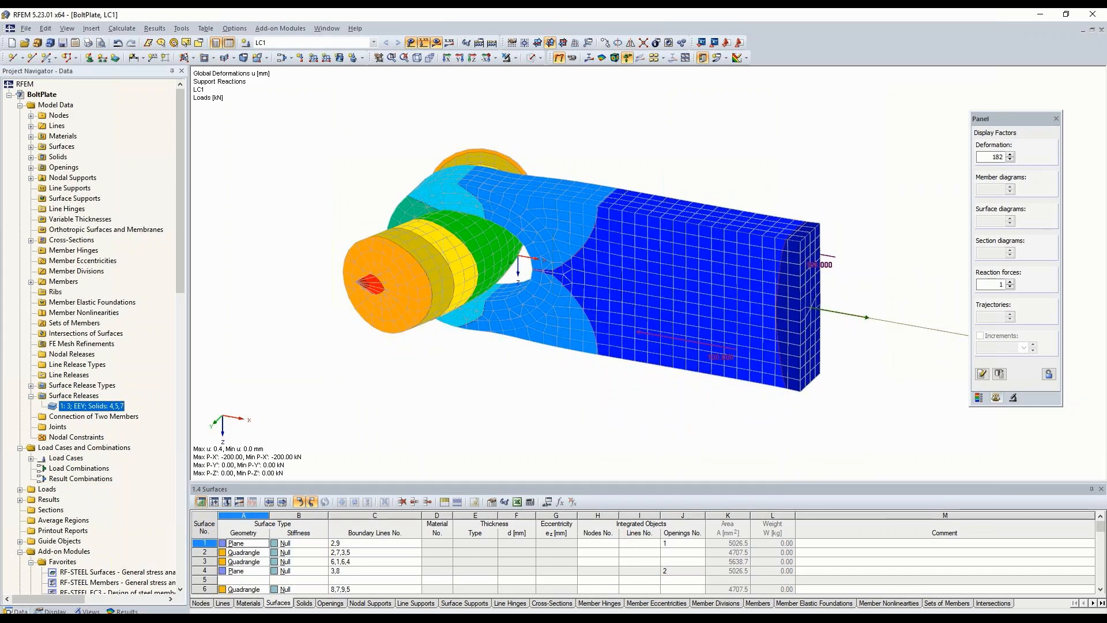
double_click(81, 344)
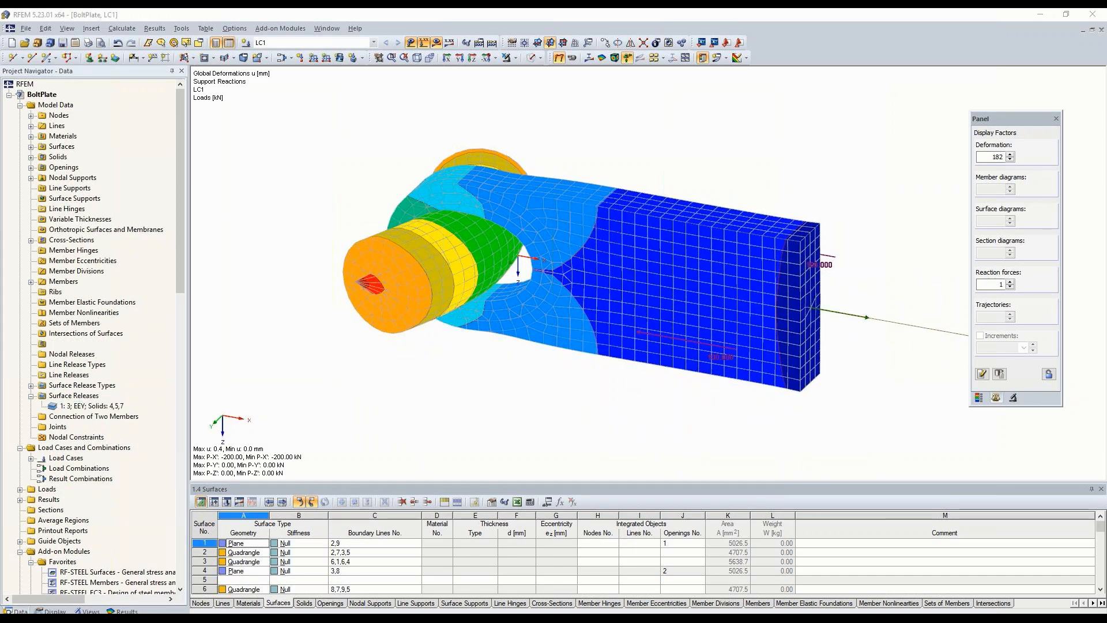
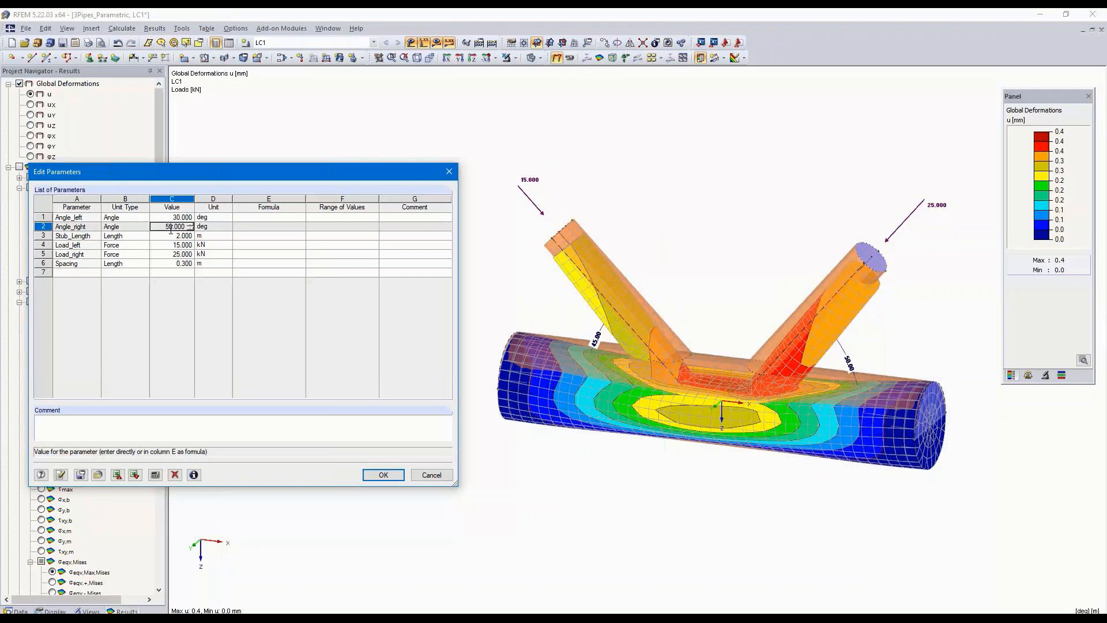
- Set the Load_left parameter to 30 kN and apply the parameters to the pipe model, accepting deletion of the existing results
left_click(173, 246)
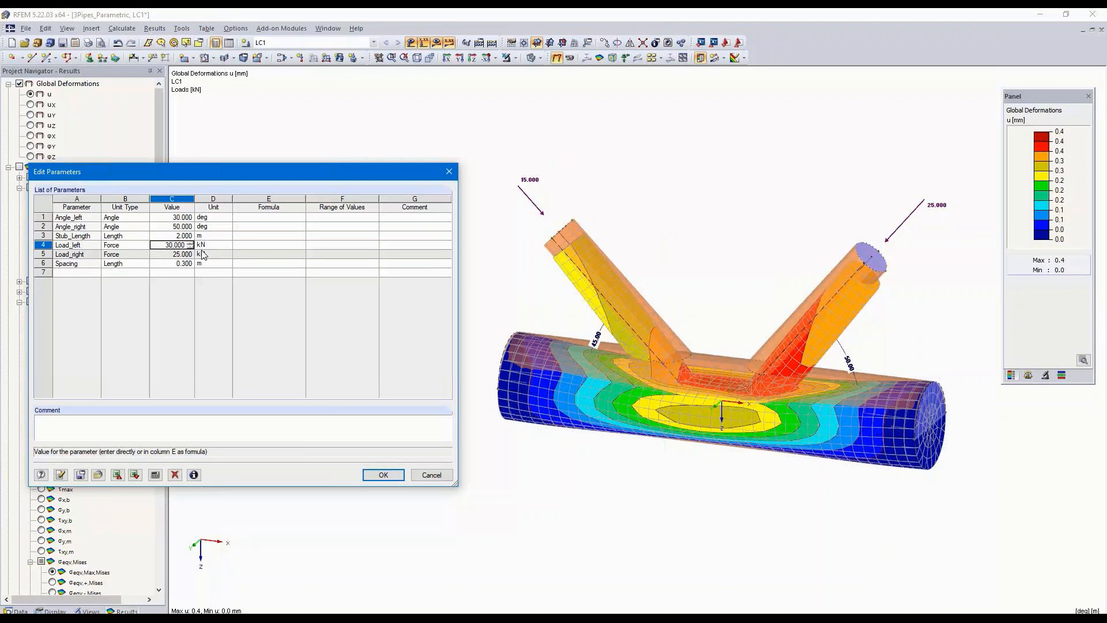
key("Tab")
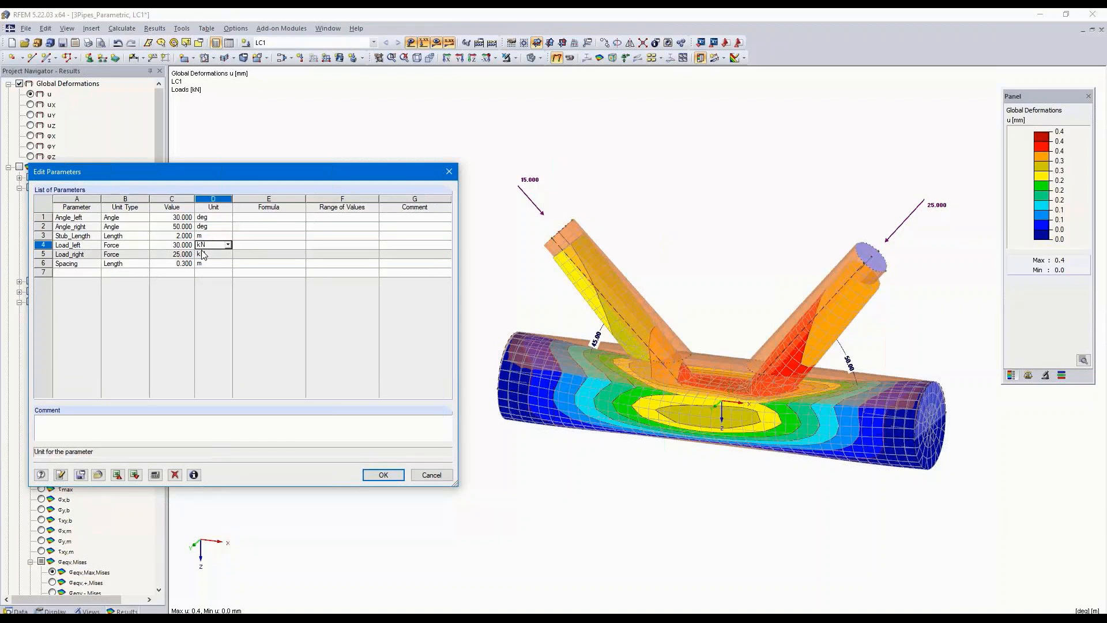
left_click(61, 475)
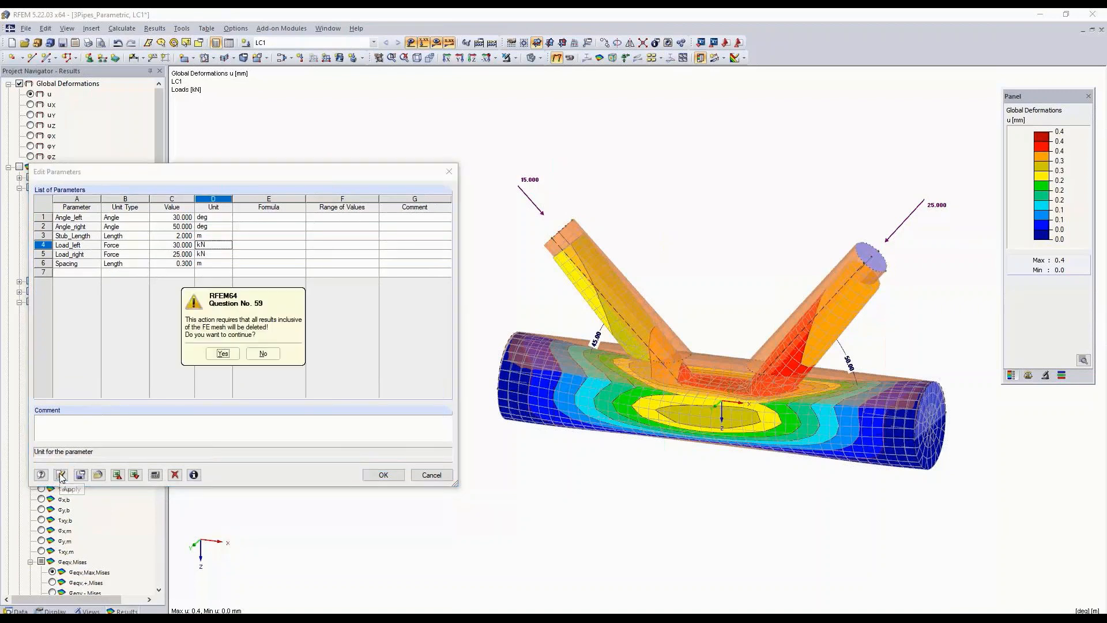
left_click(223, 354)
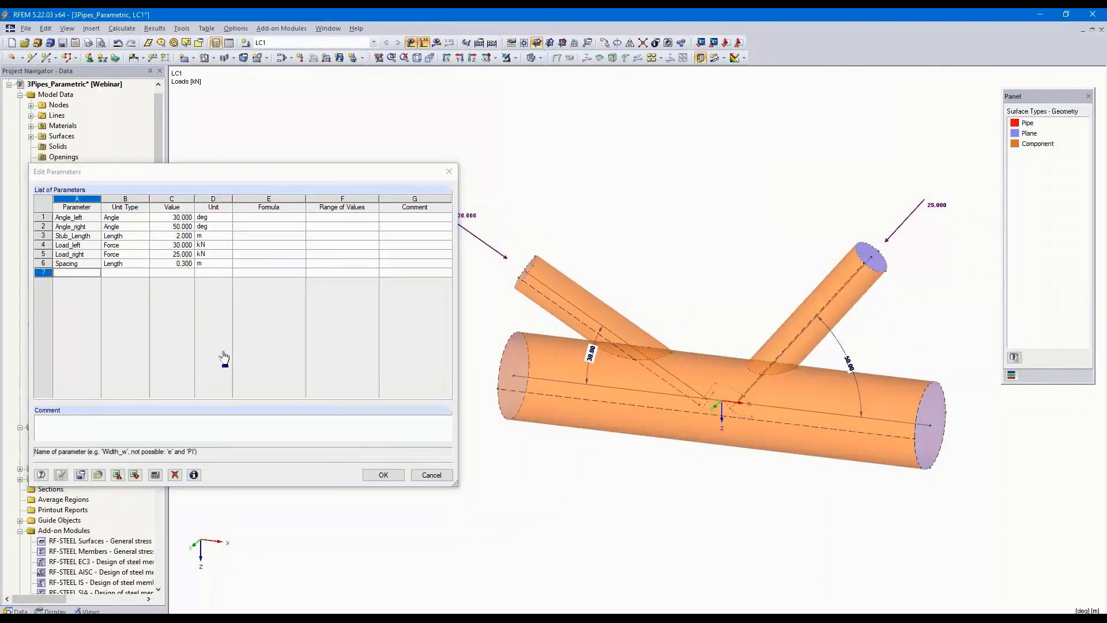
- Set the Angle_left parameter to 40° and apply it to the pipe model
left_click(176, 217)
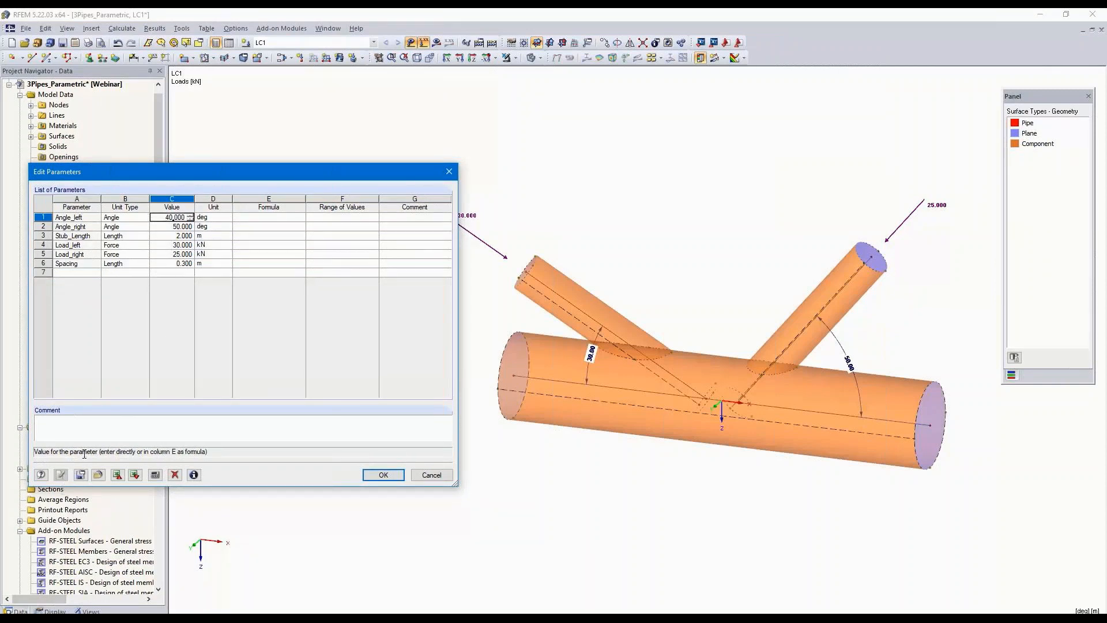
key("Tab")
left_click(63, 474)
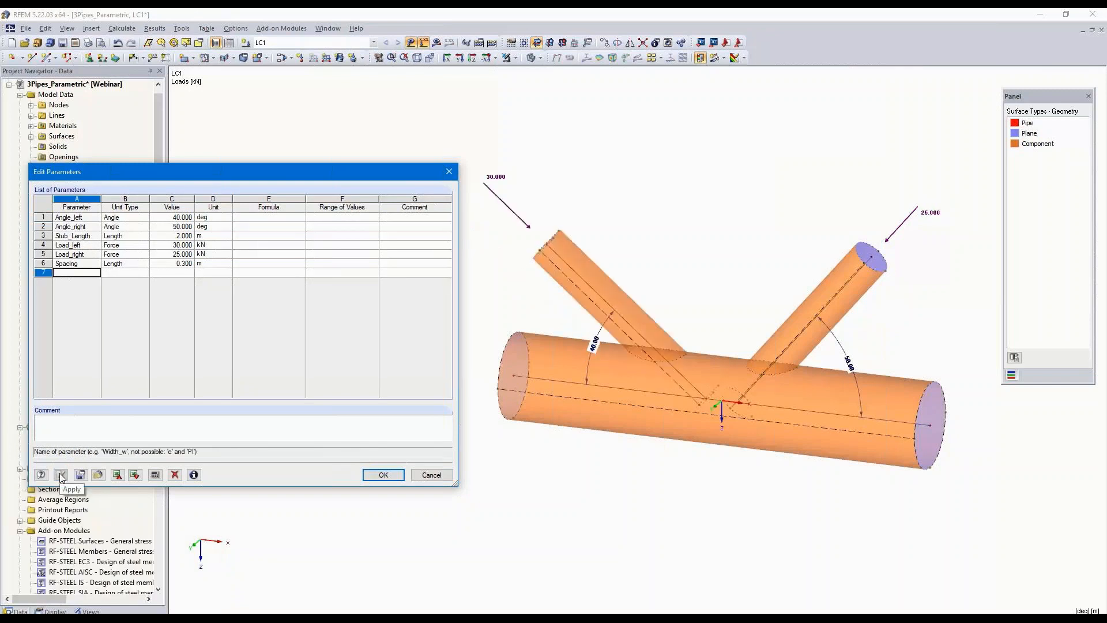
- Set the Spacing parameter between the two pipe stubs to 0.8 m and apply it
left_click(180, 264)
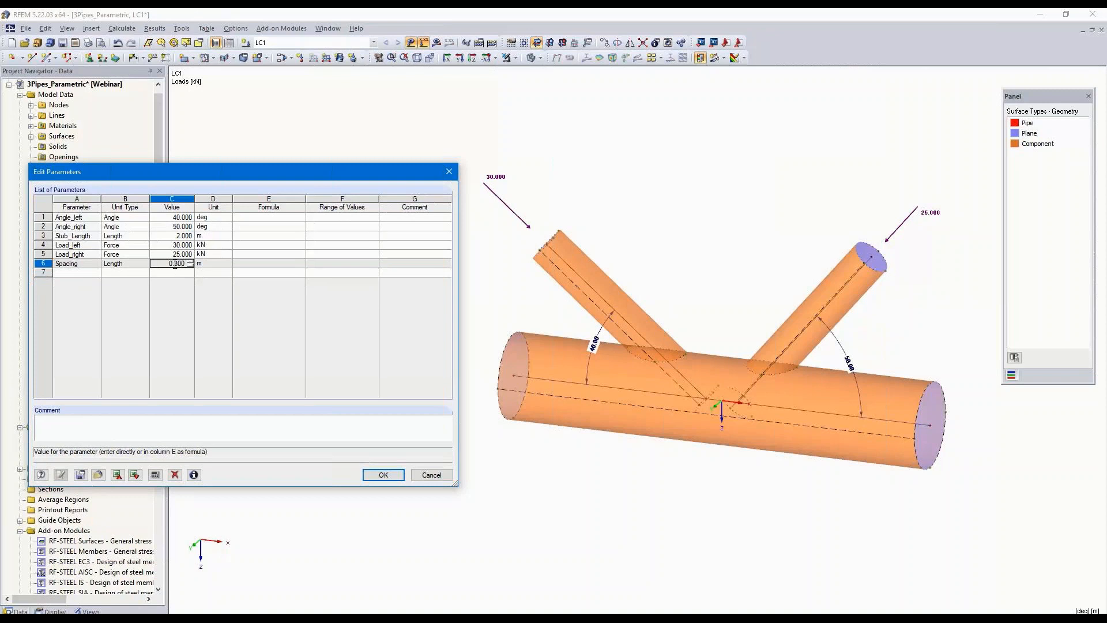
left_click(191, 264)
key("Tab")
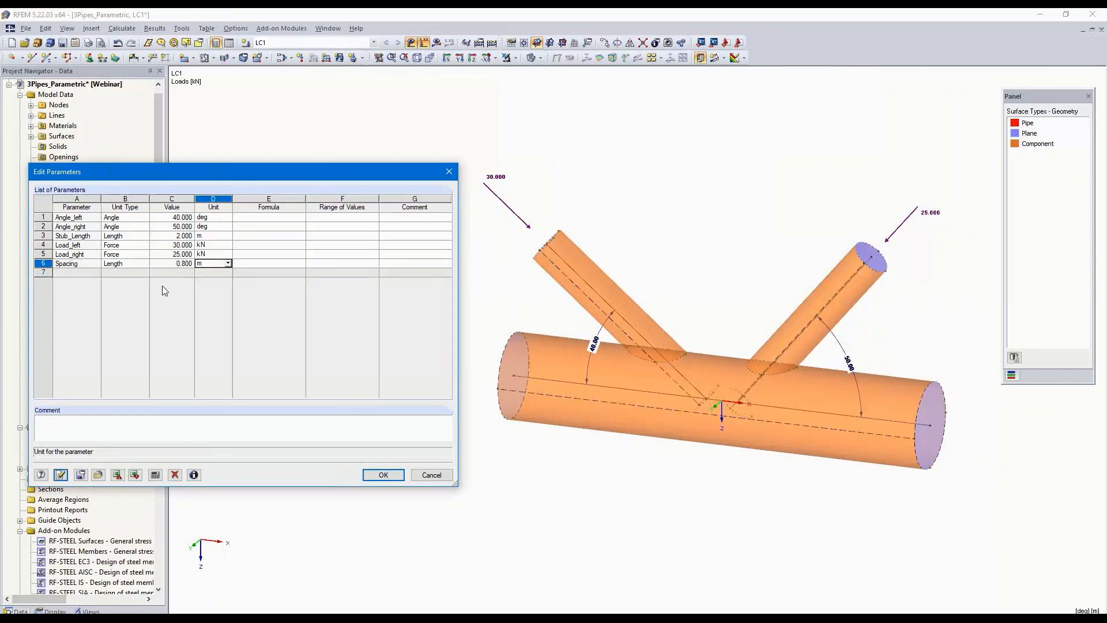
left_click(61, 475)
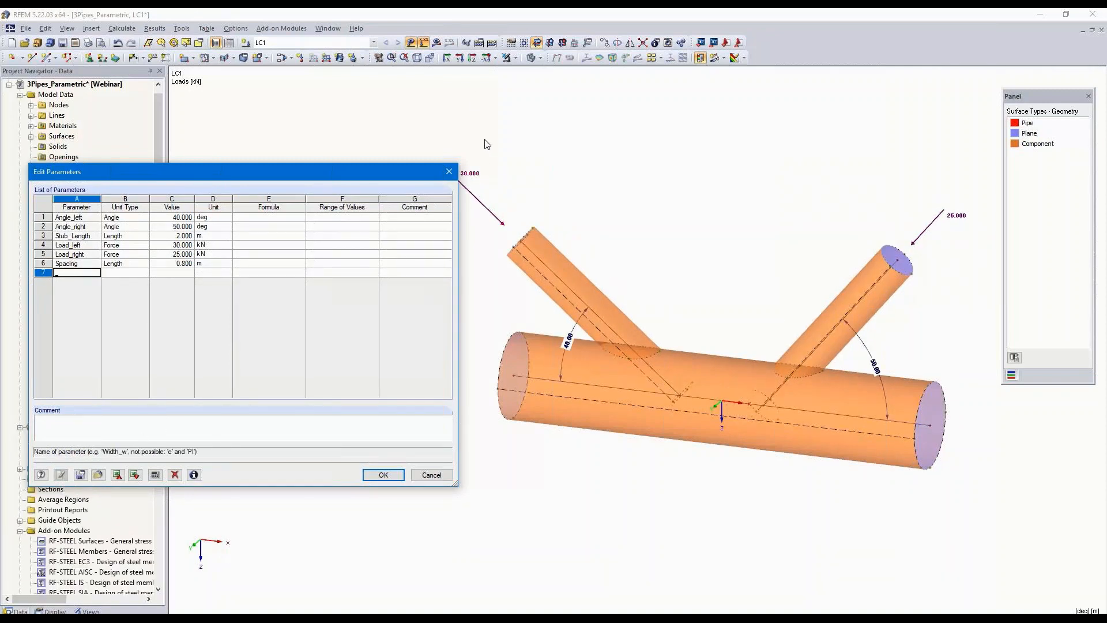
- Calculate load case LC1 for the modified pipe model and display its global deformations
left_click(437, 44)
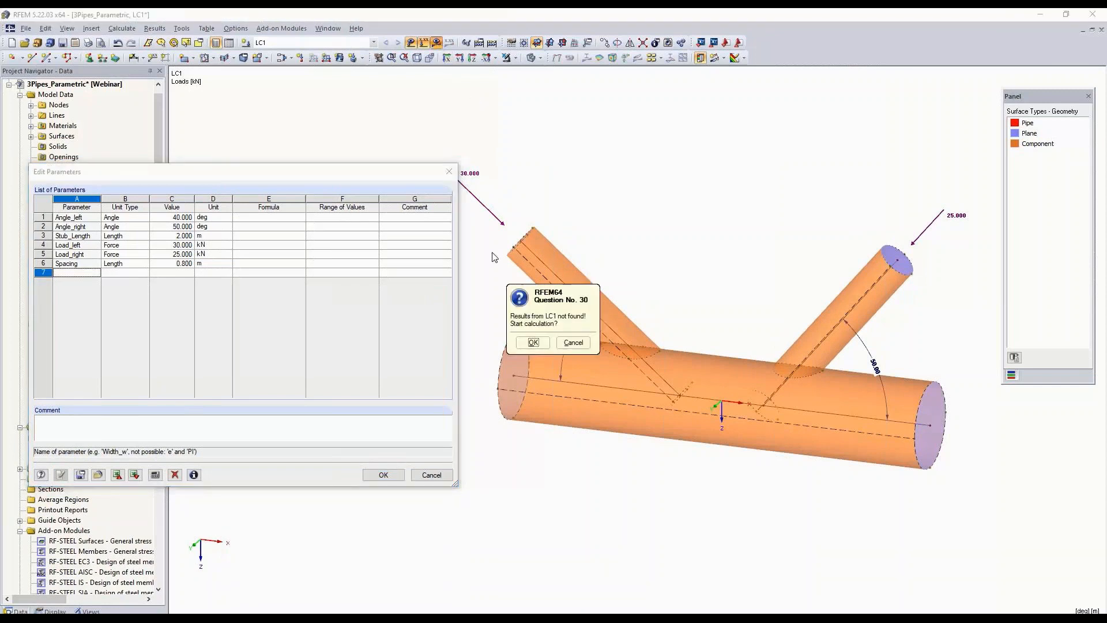
left_click(529, 340)
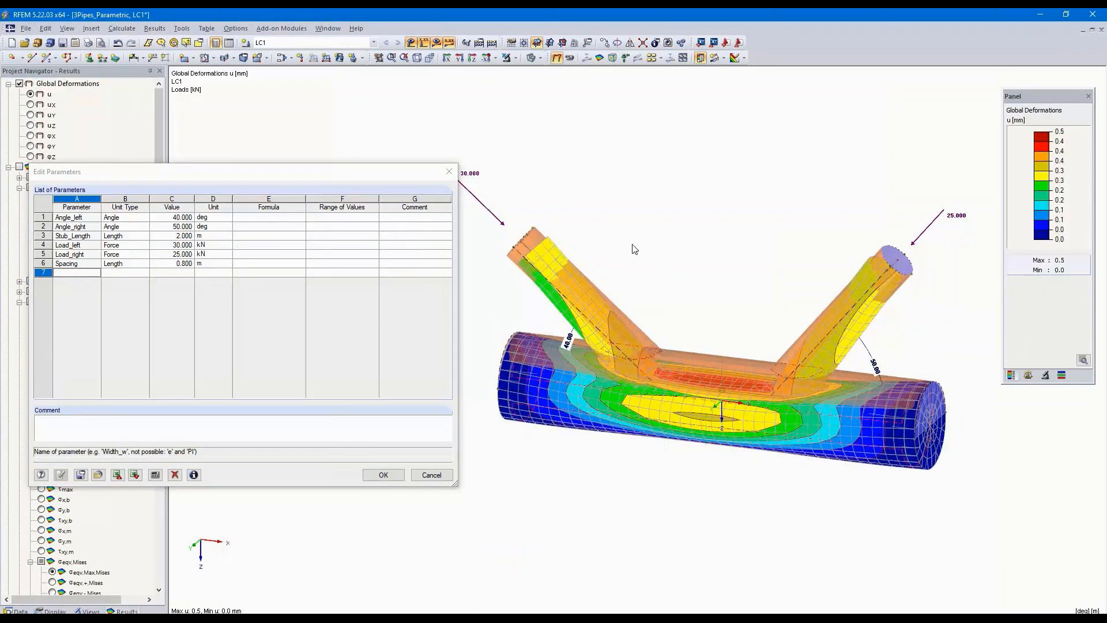
left_click(570, 58)
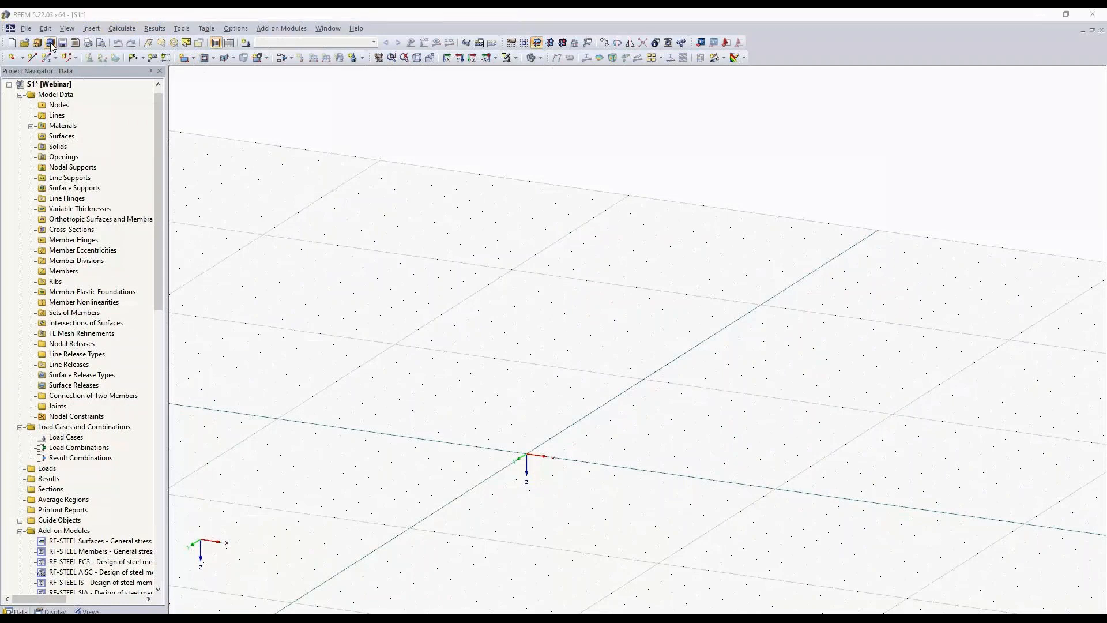
- Open the Block Manager and browse all 2D member blocks for inverted bowstring beams, cable structures, flat truss segments and wooden flat trusses
left_click(50, 43)
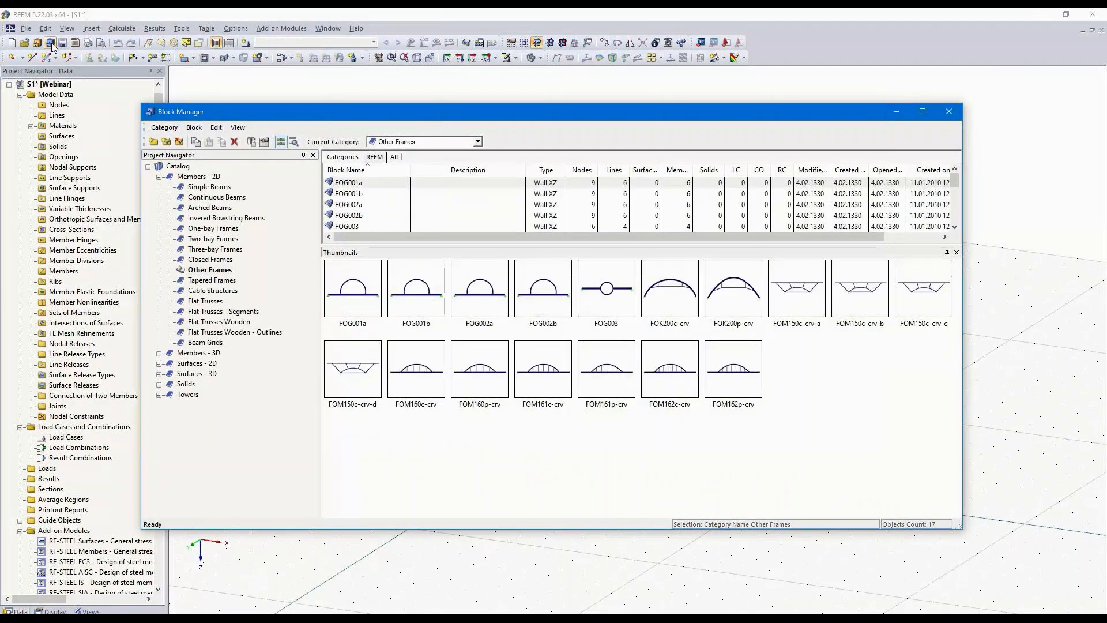
left_click(224, 220)
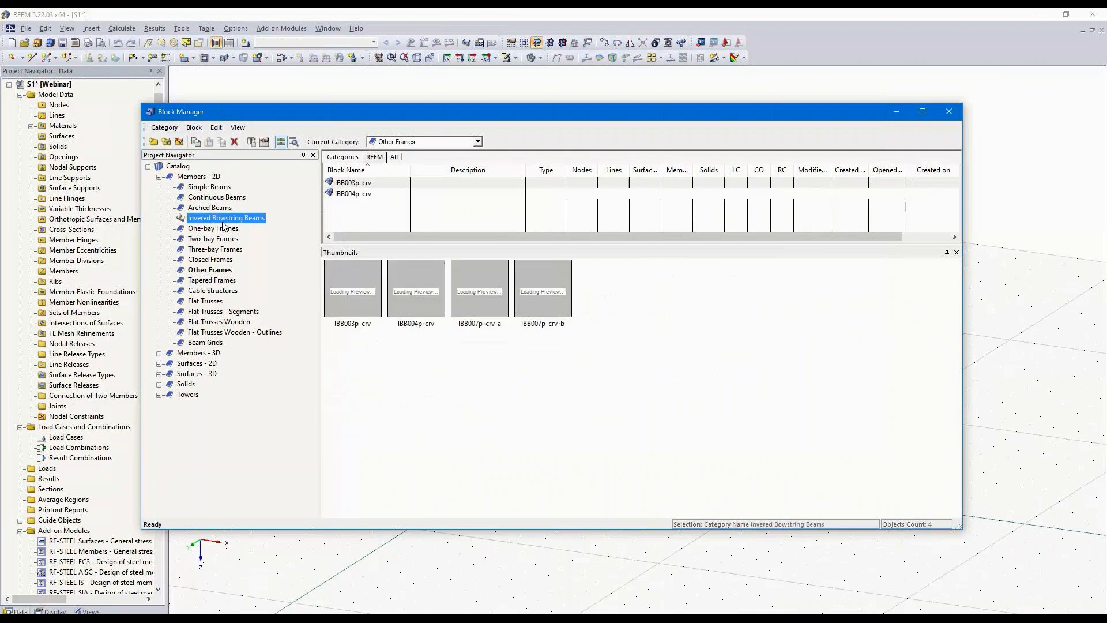
left_click(394, 159)
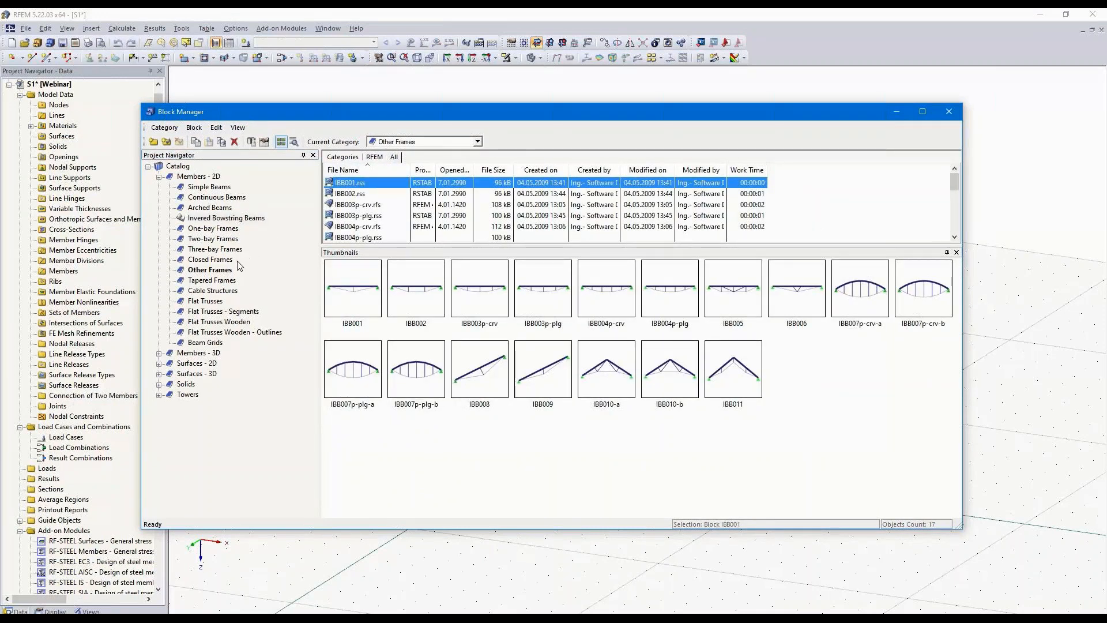
left_click(214, 292)
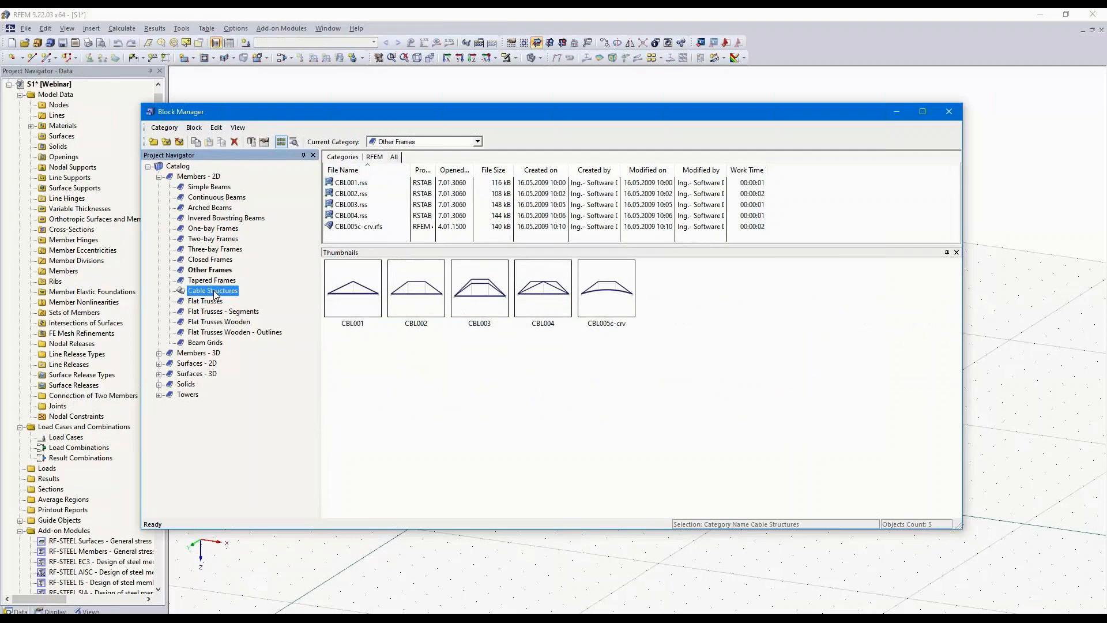
left_click(218, 313)
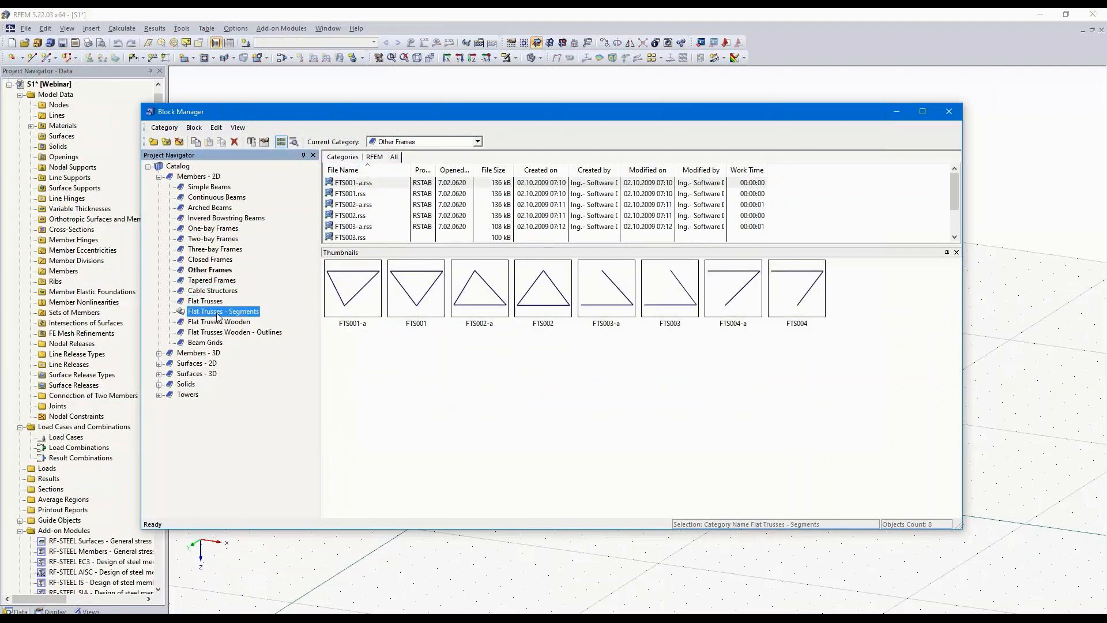
left_click(217, 327)
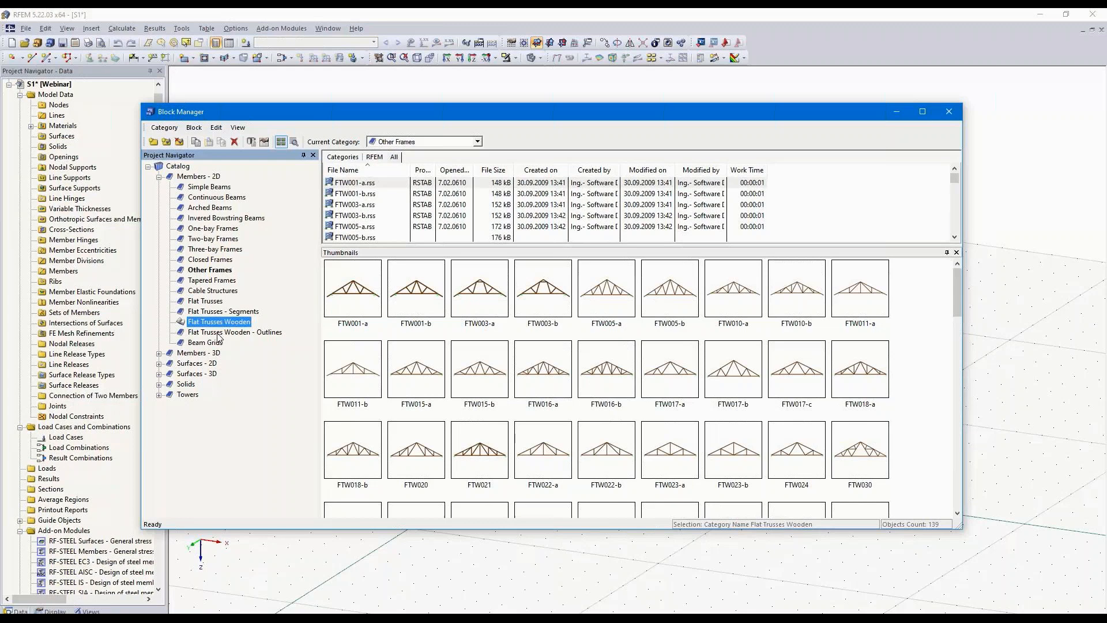
- Browse the 3D member blocks for arches and vaults
left_click(159, 353)
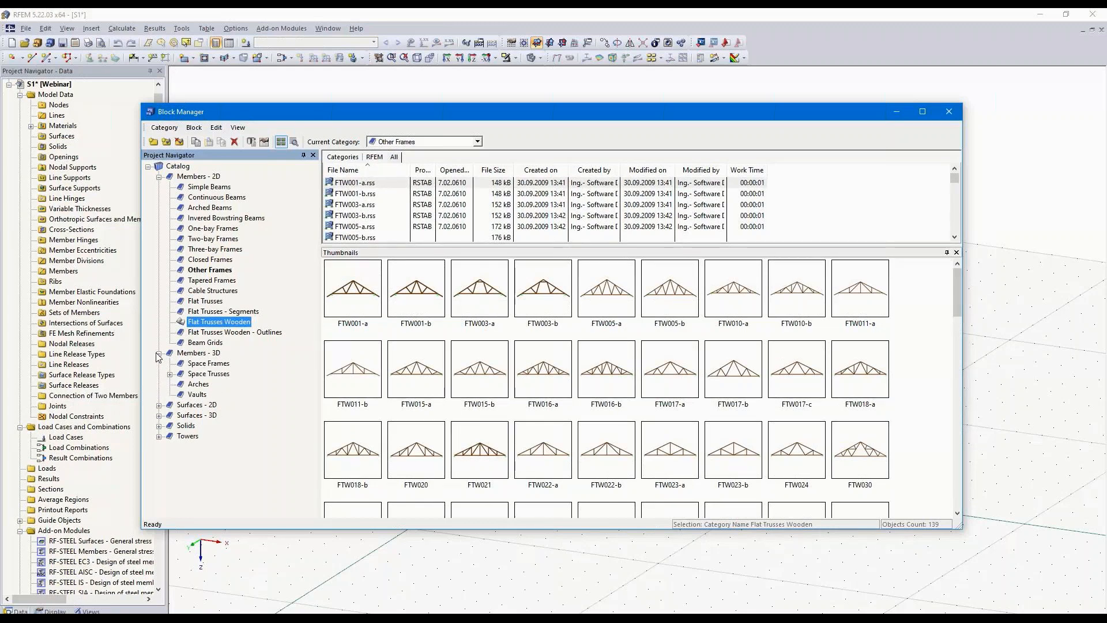
left_click(199, 386)
left_click(197, 395)
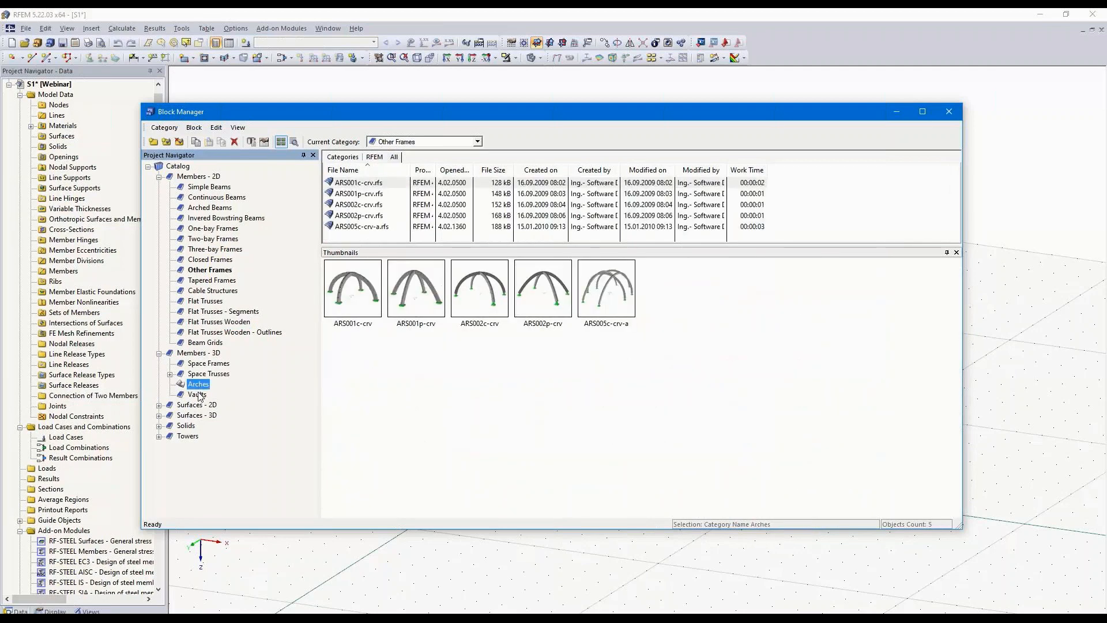
- Browse the 2D surface blocks for slab segments and shear wall segments
left_click(159, 406)
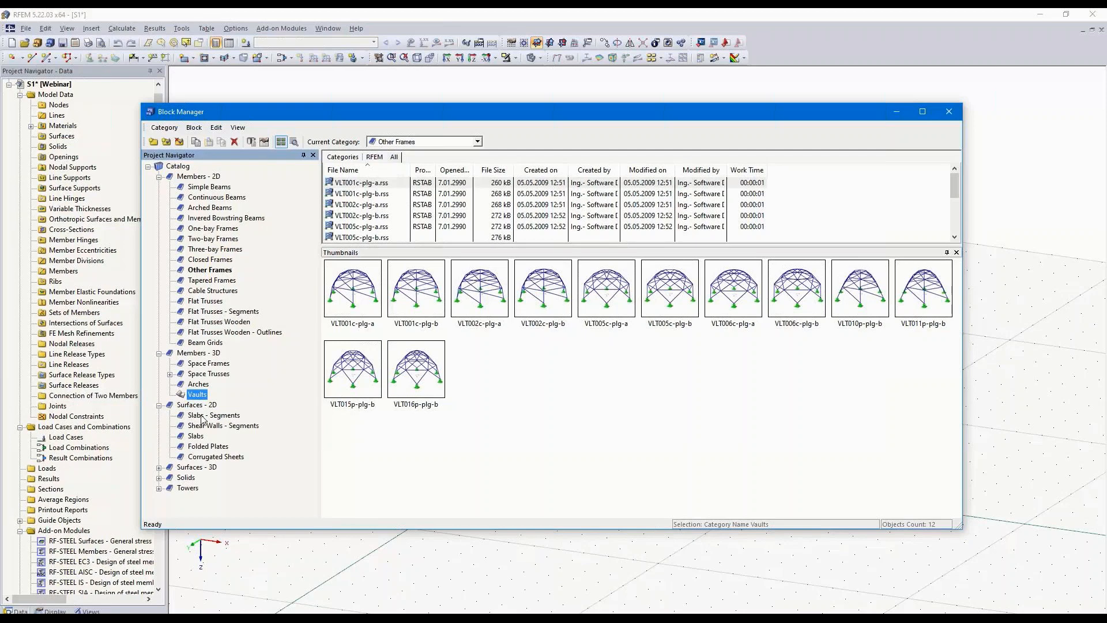
left_click(203, 415)
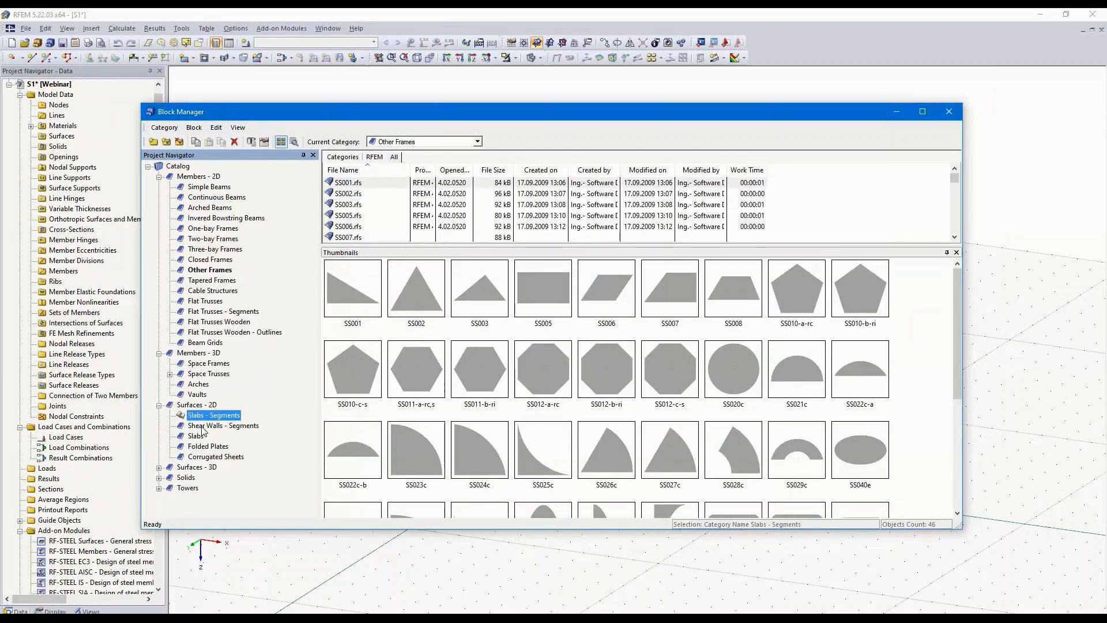
scroll(455, 453, "down", 3)
scroll(456, 453, "down", 3)
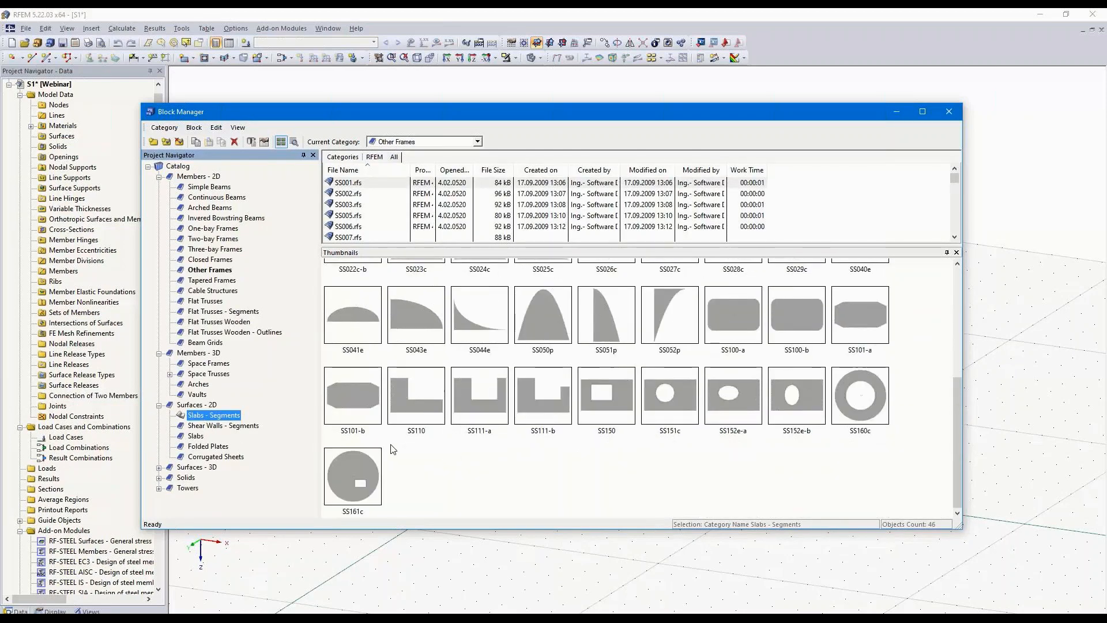
left_click(225, 427)
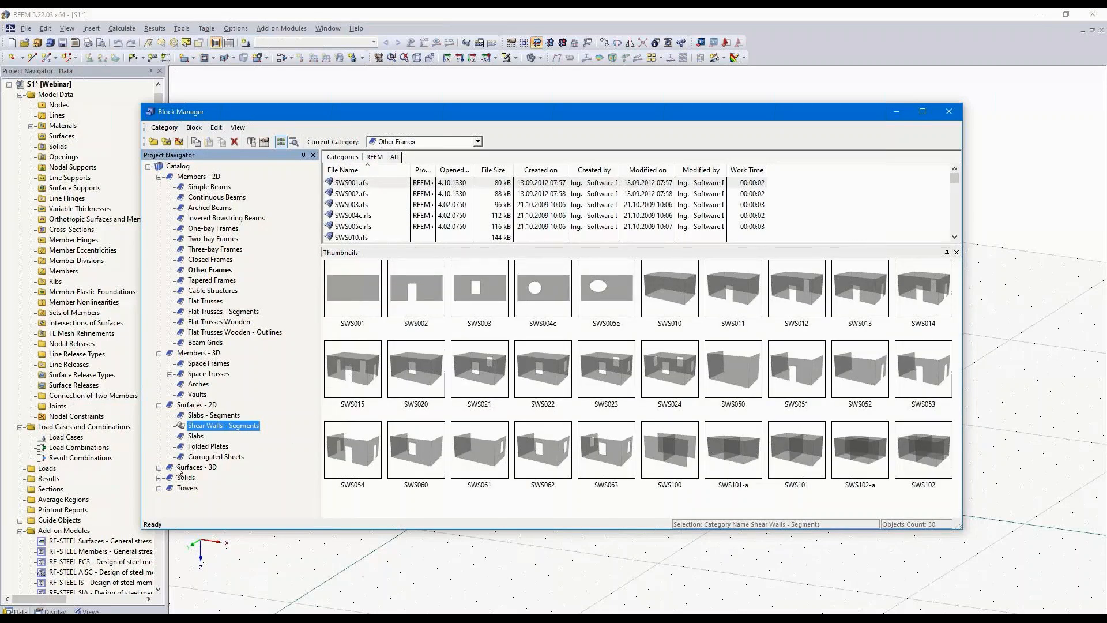
- Find the silos among the 3D surface blocks and open silo block SIC250 for insertion
left_click(158, 468)
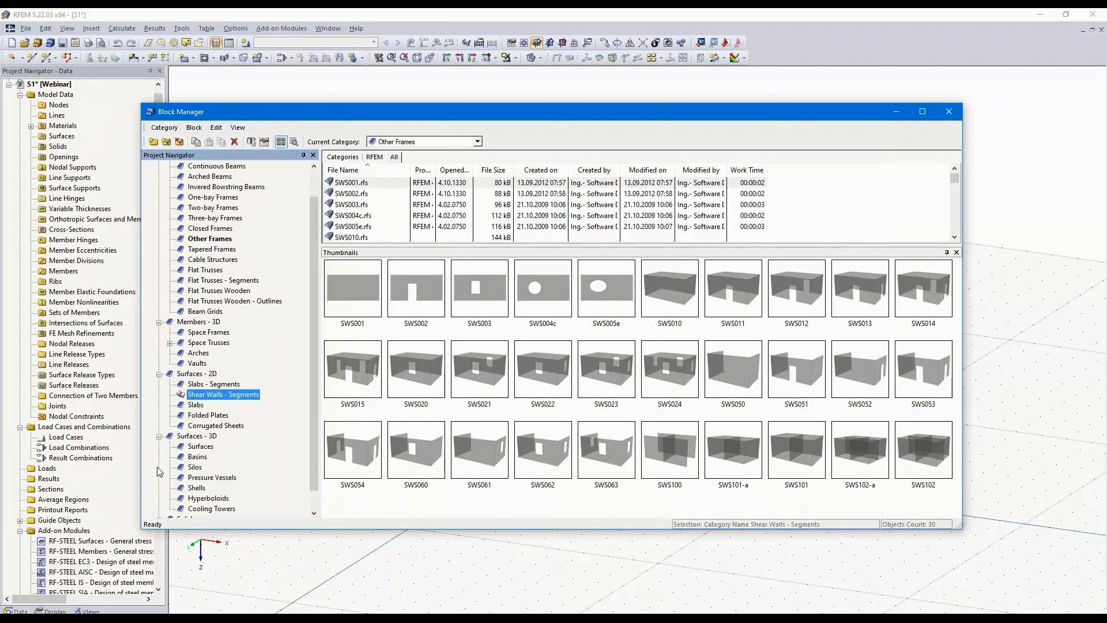
left_click(196, 457)
left_click(195, 468)
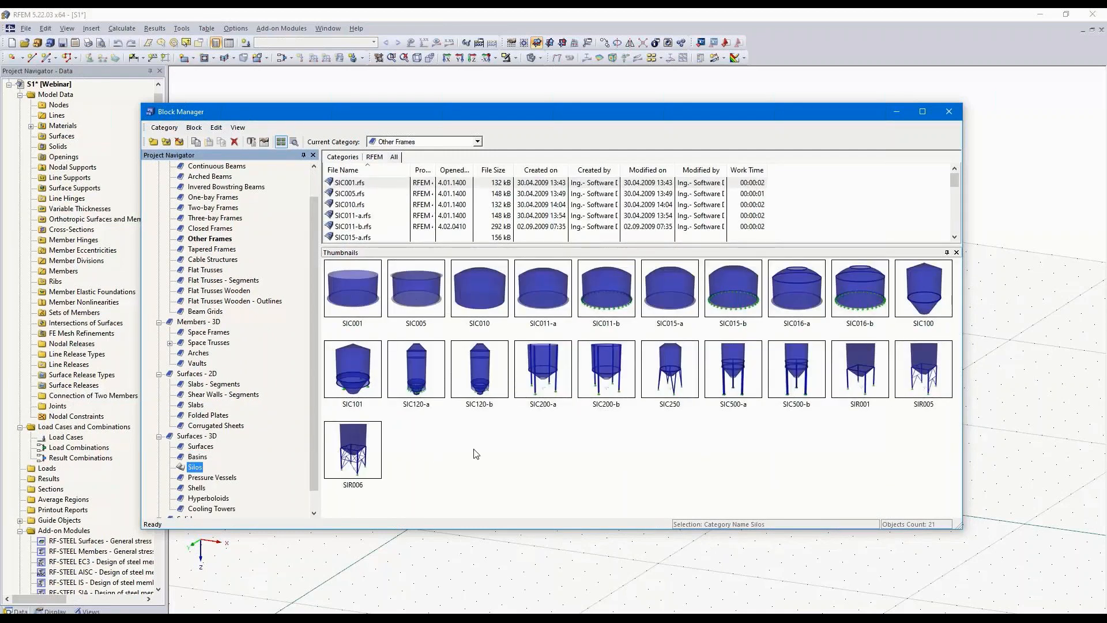
double_click(671, 372)
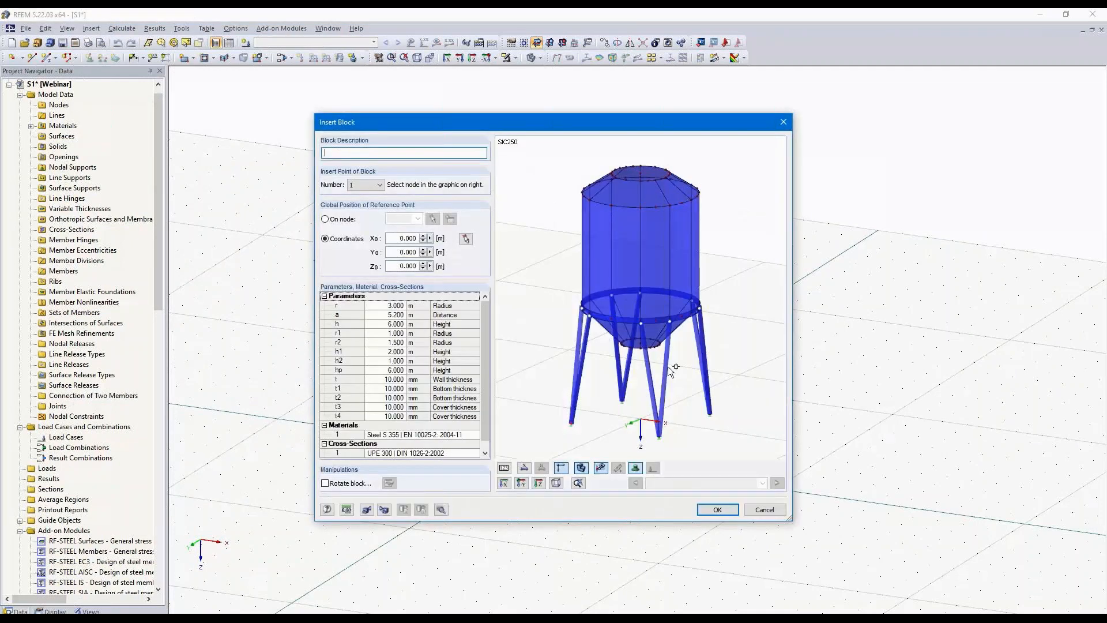
- Set the silo's radius parameter r to 2.4 m
left_click(390, 306)
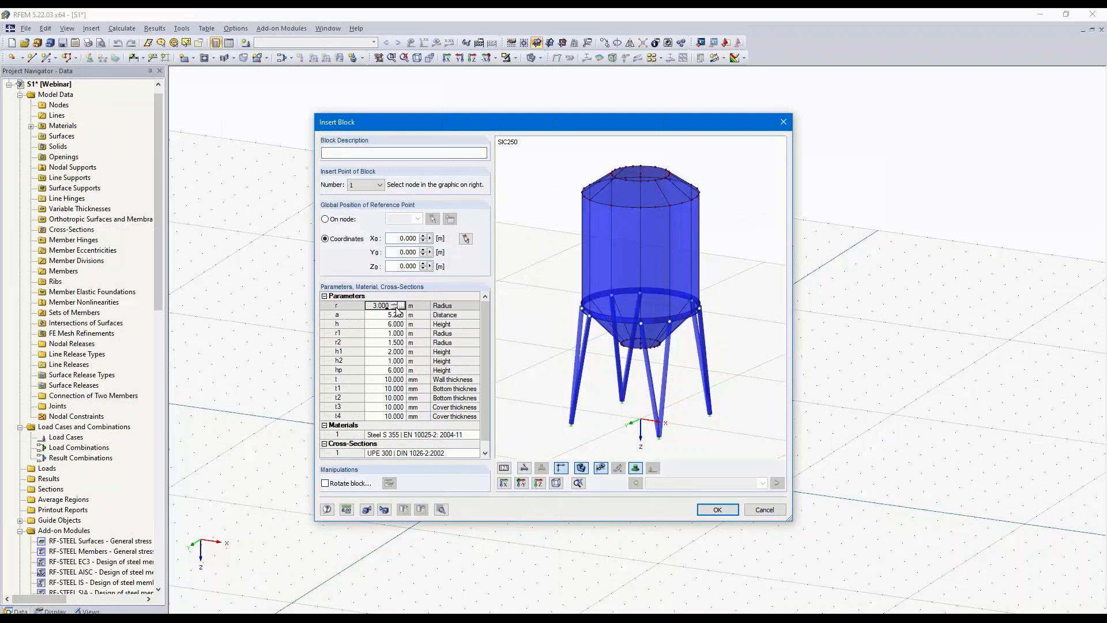
left_click(395, 304)
left_click(394, 303)
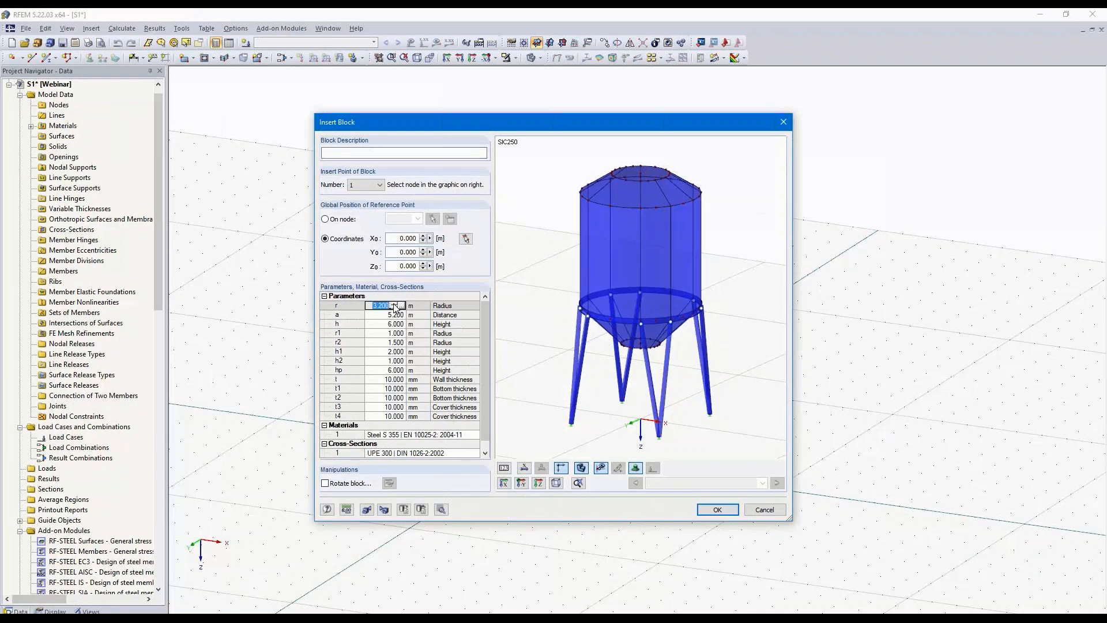
left_click(395, 304)
left_click(395, 308)
left_click(395, 308)
left_click(395, 308)
left_click(395, 307)
left_click(395, 307)
left_click(395, 307)
left_click(395, 307)
left_click(395, 308)
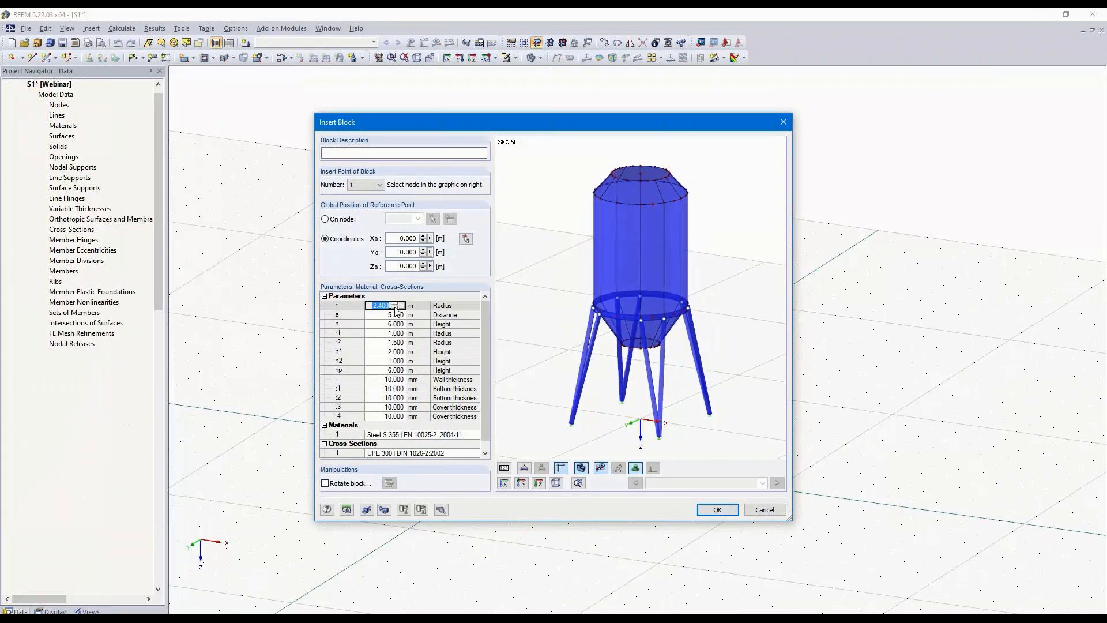
- Set the silo's height parameter h to 5.2 m and insert the block at the coordinate origin
left_click(394, 324)
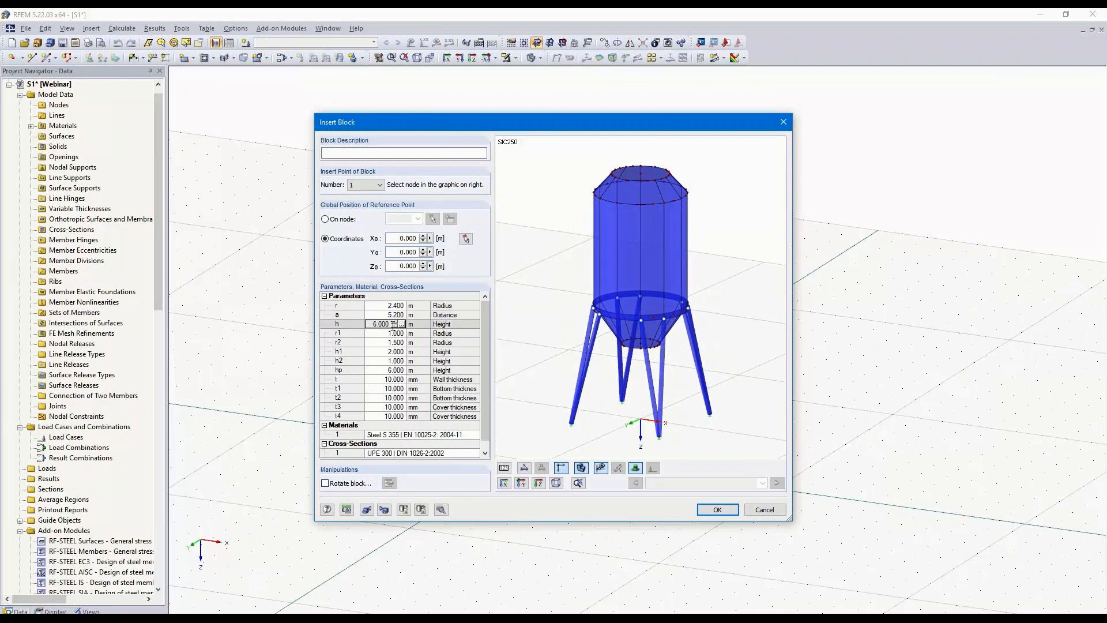
left_click(395, 327)
left_click(395, 326)
left_click(394, 327)
left_click(394, 326)
left_click(394, 326)
left_click(394, 326)
left_click(394, 326)
left_click(394, 327)
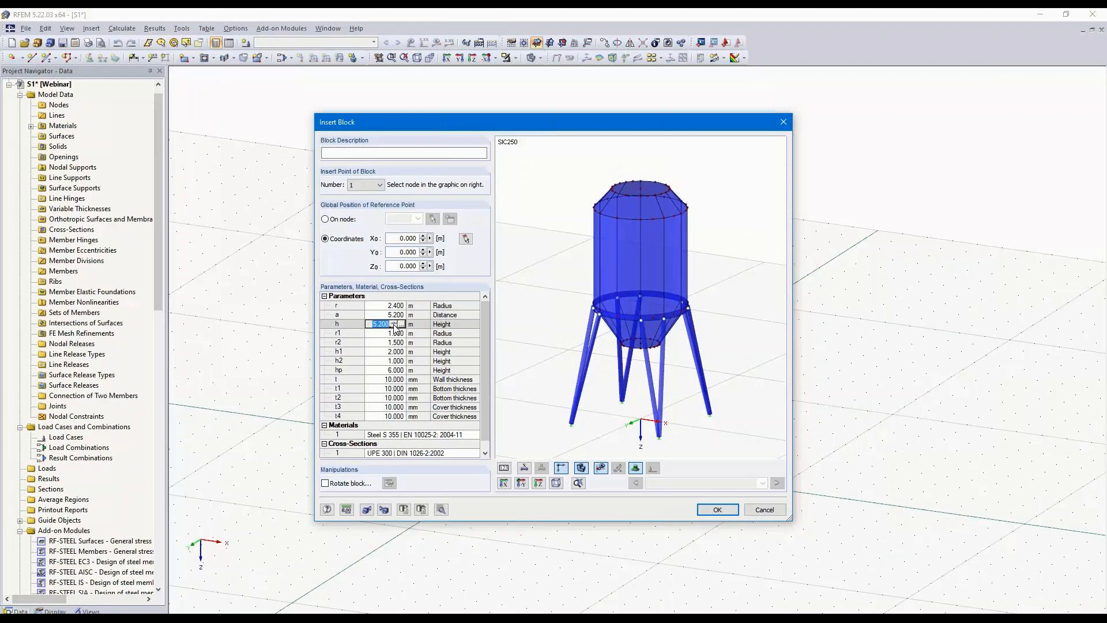
left_click(716, 511)
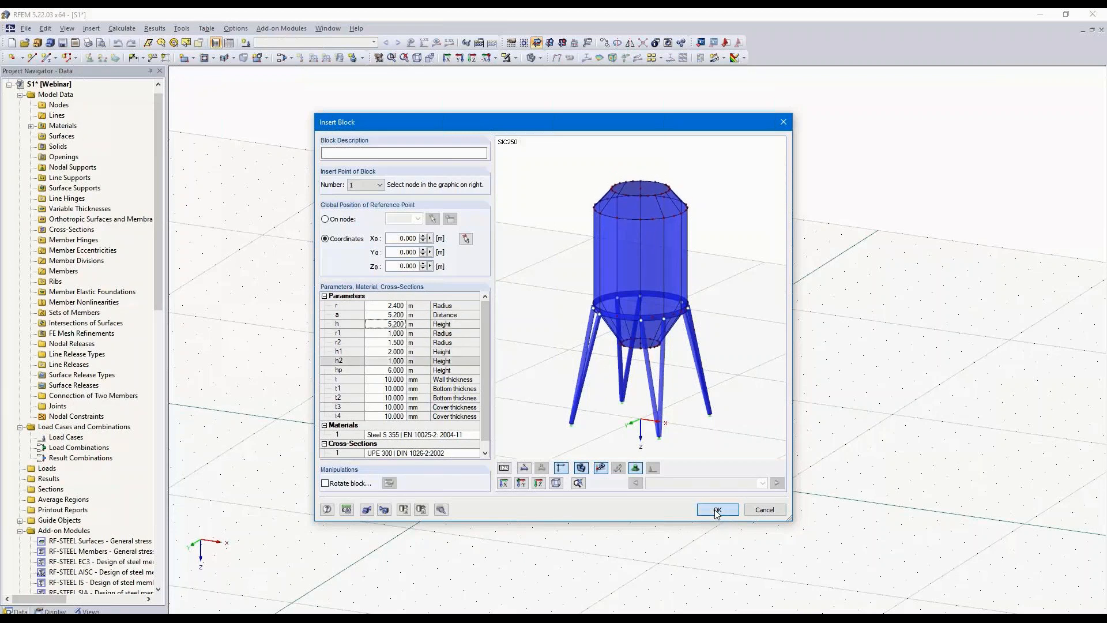
left_click(714, 510)
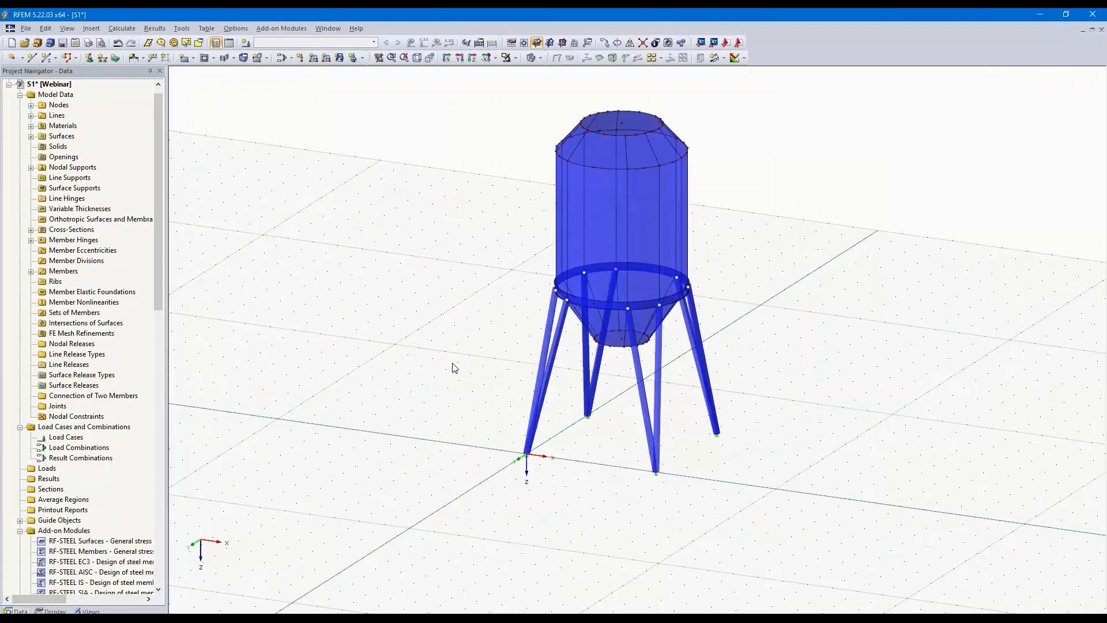
- Create permanent load case LC1 with active self-weight and calculate it to display the silo's global deformations
left_click(248, 42)
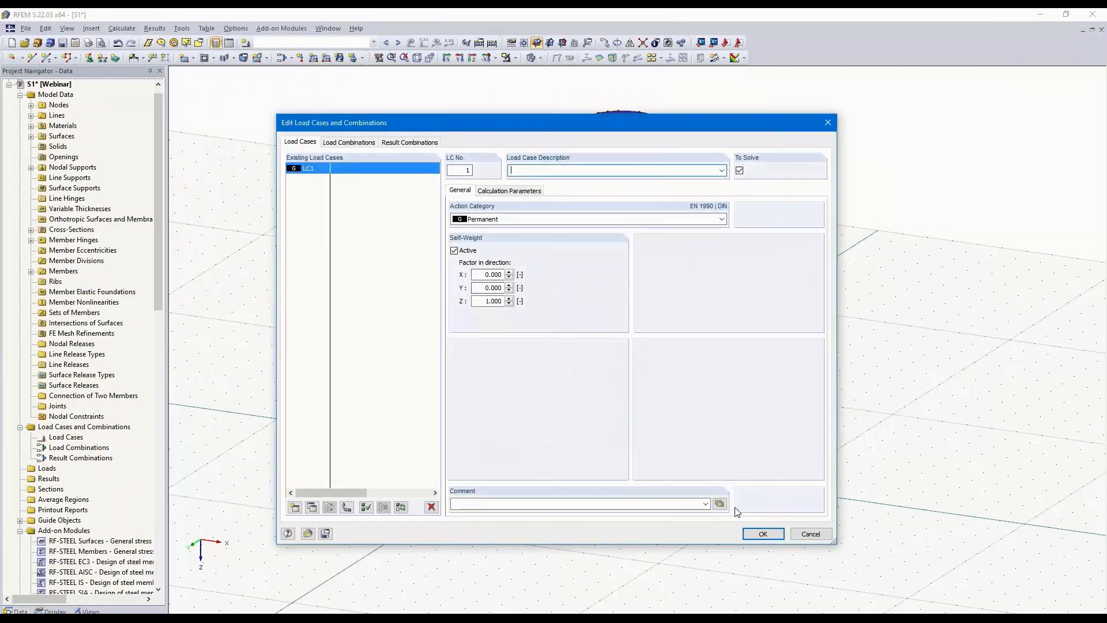
left_click(761, 533)
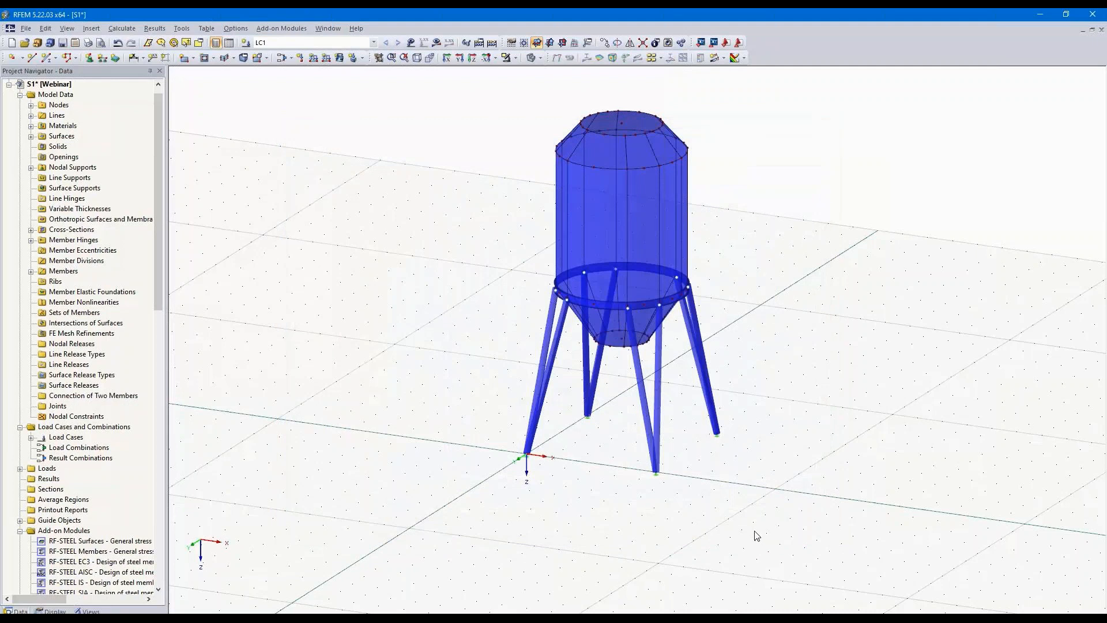
left_click(441, 39)
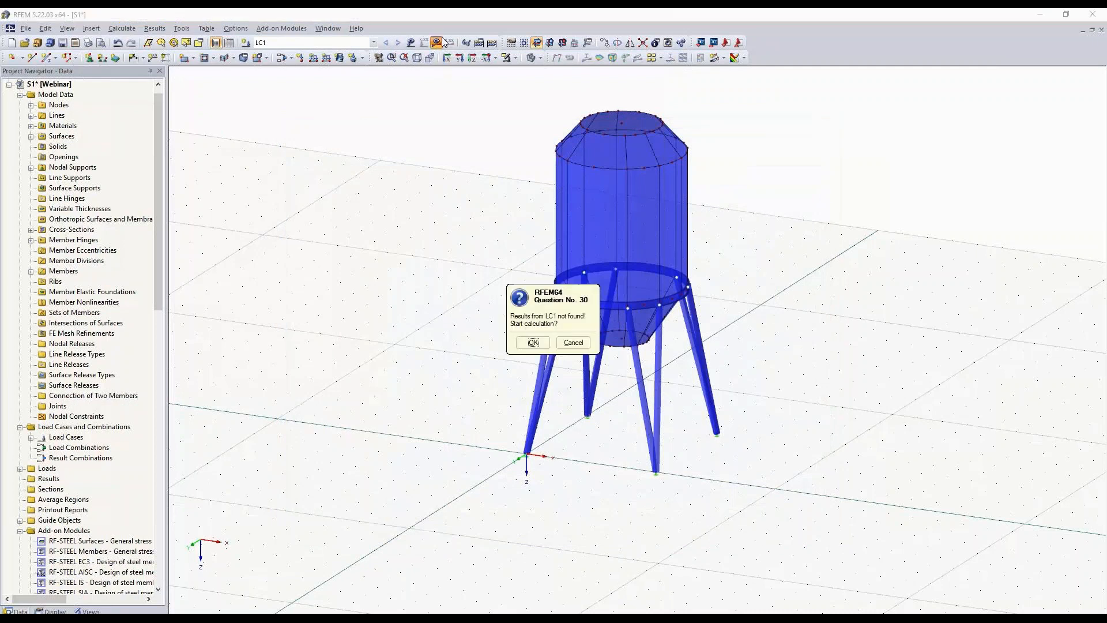
left_click(533, 344)
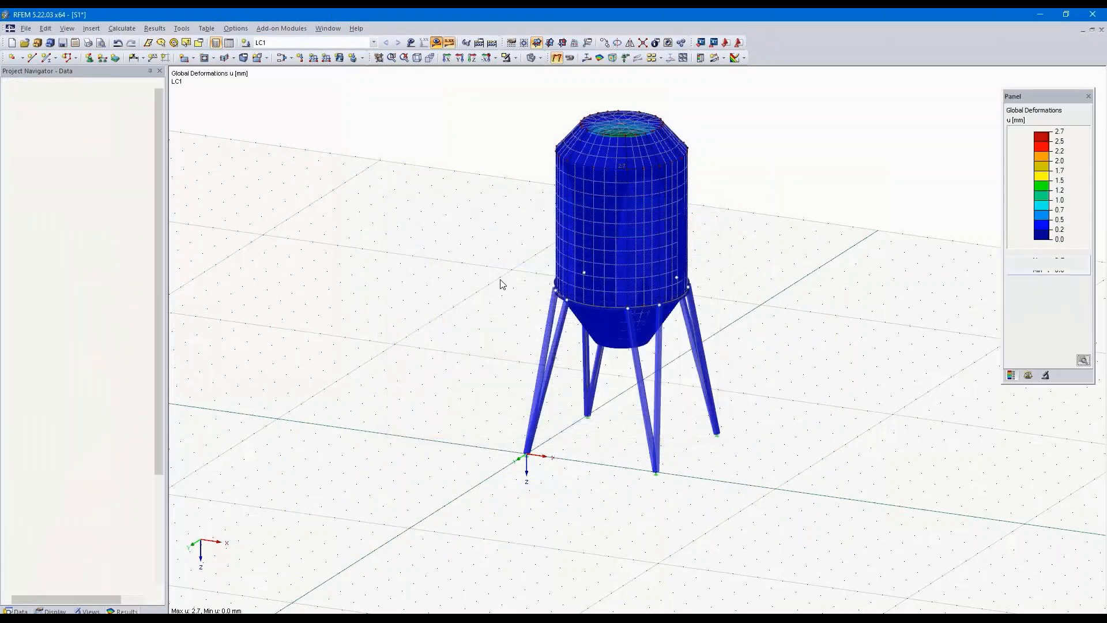
scroll(501, 286, "up", 3)
middle_click_drag(491, 291, 435, 329)
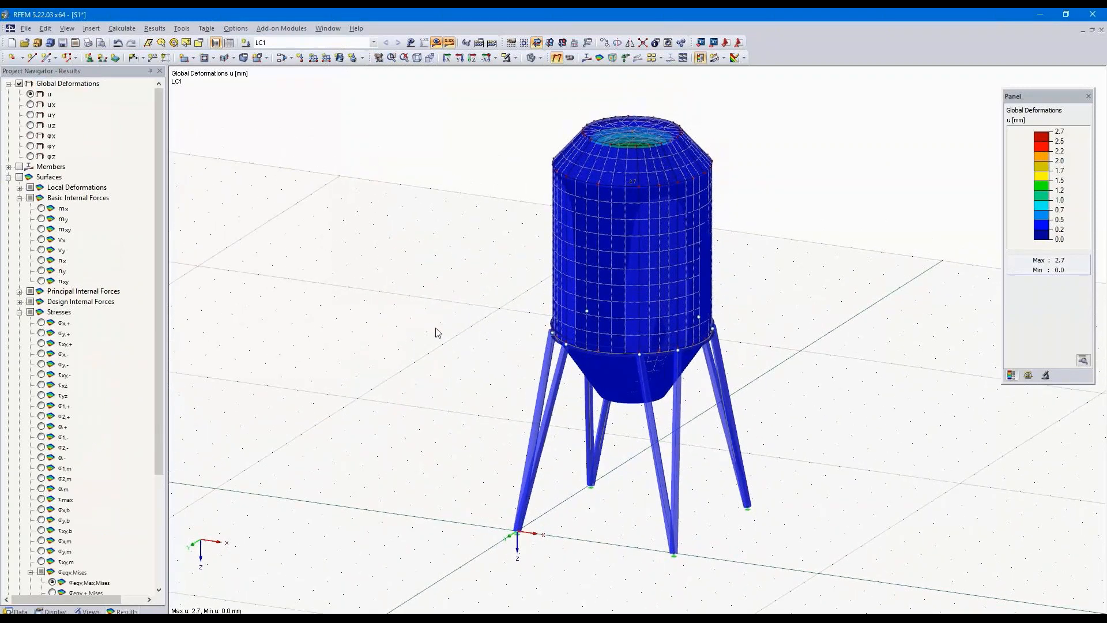
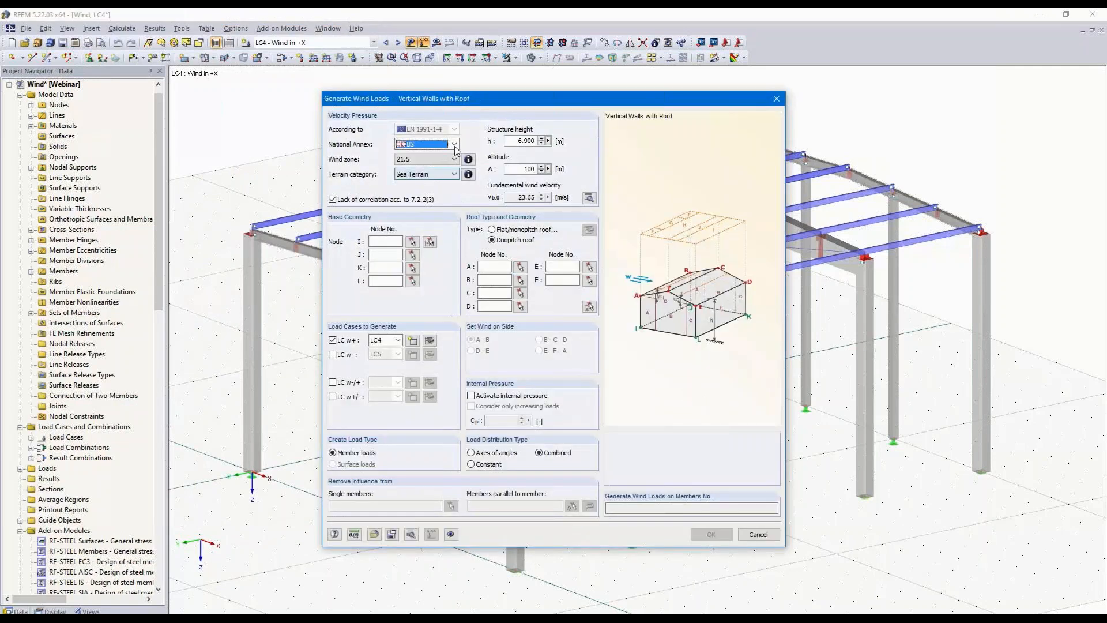
- Choose the BS United Kingdom national annex and the Country Terrain category for the wind load generation
left_click(454, 144)
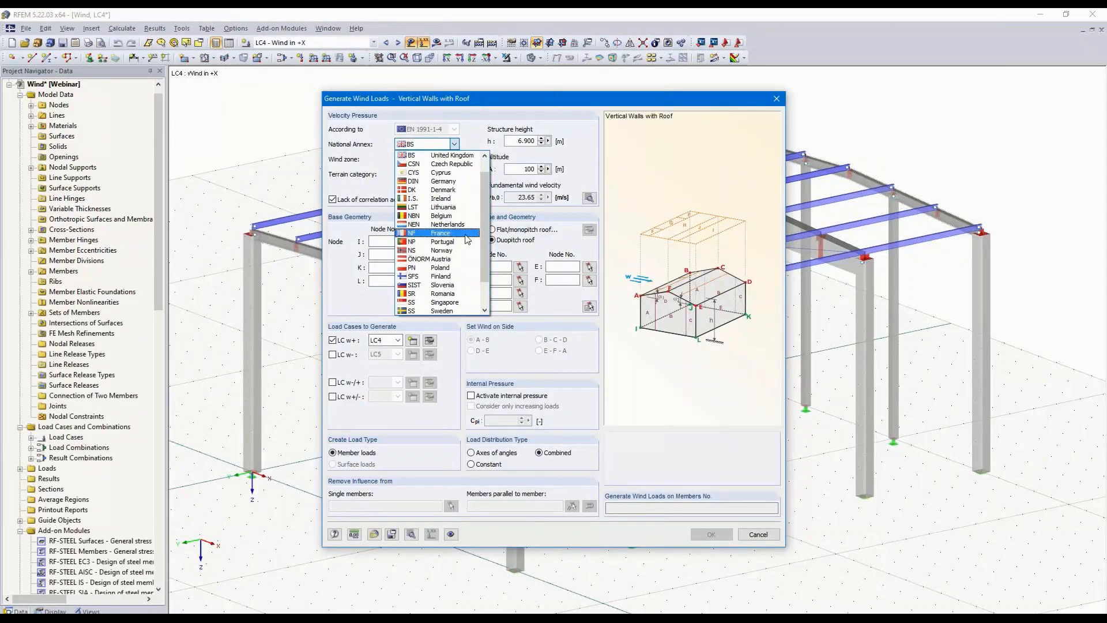
scroll(458, 164, "up", 1)
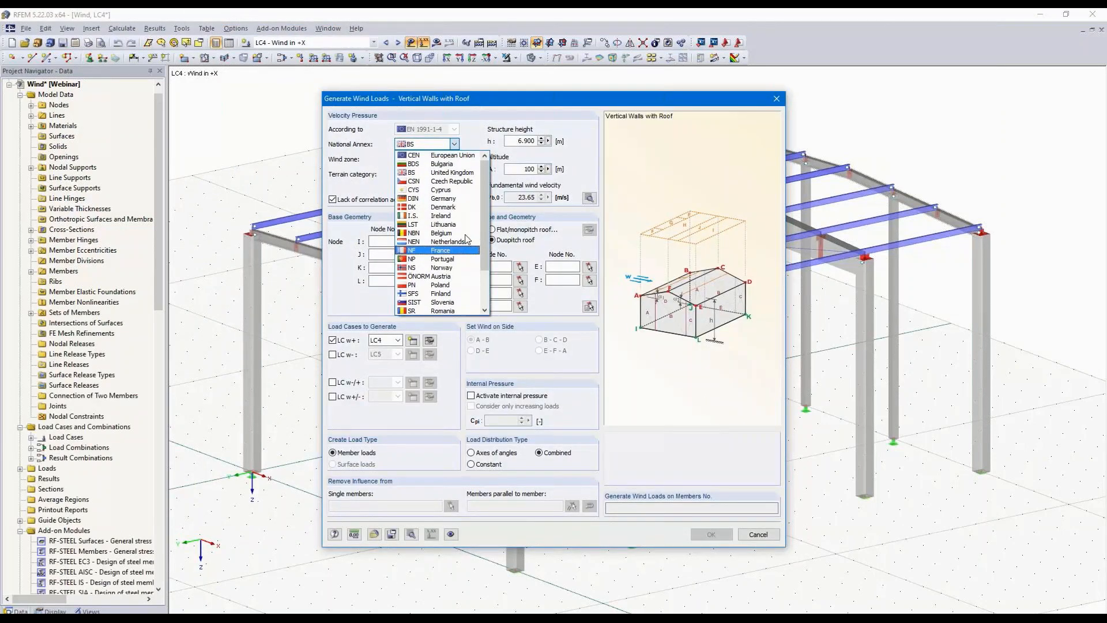
left_click(461, 173)
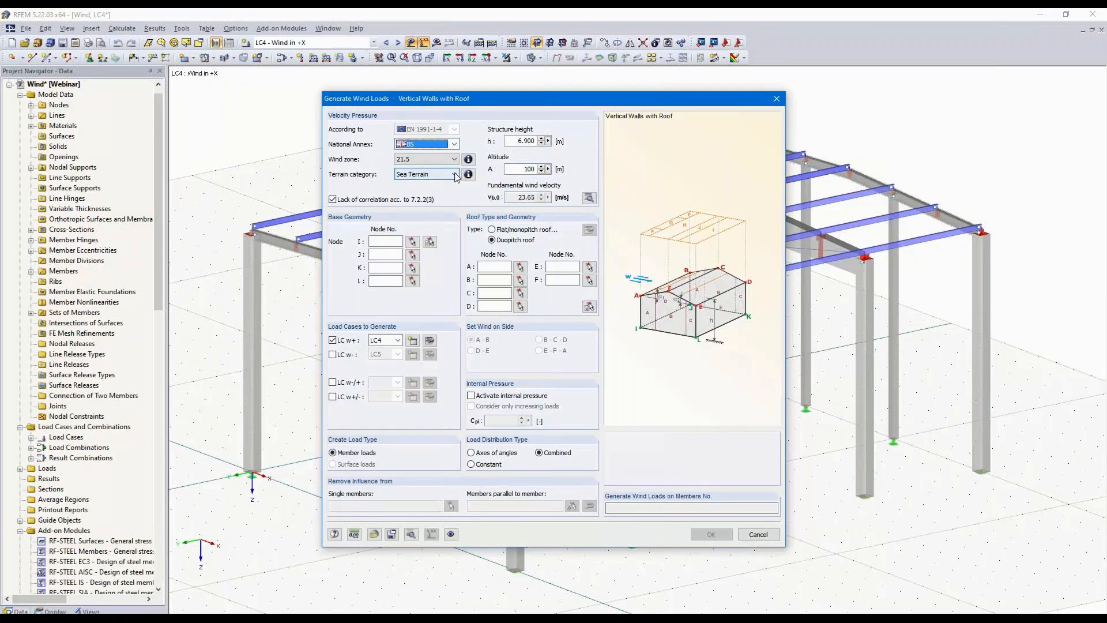
left_click(455, 175)
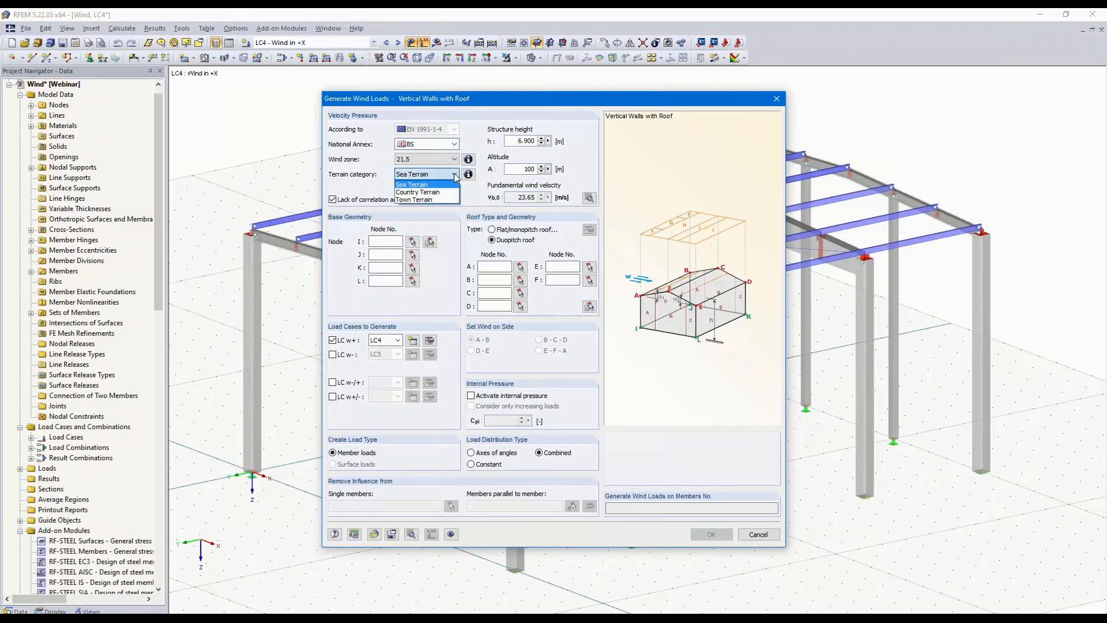
left_click(431, 193)
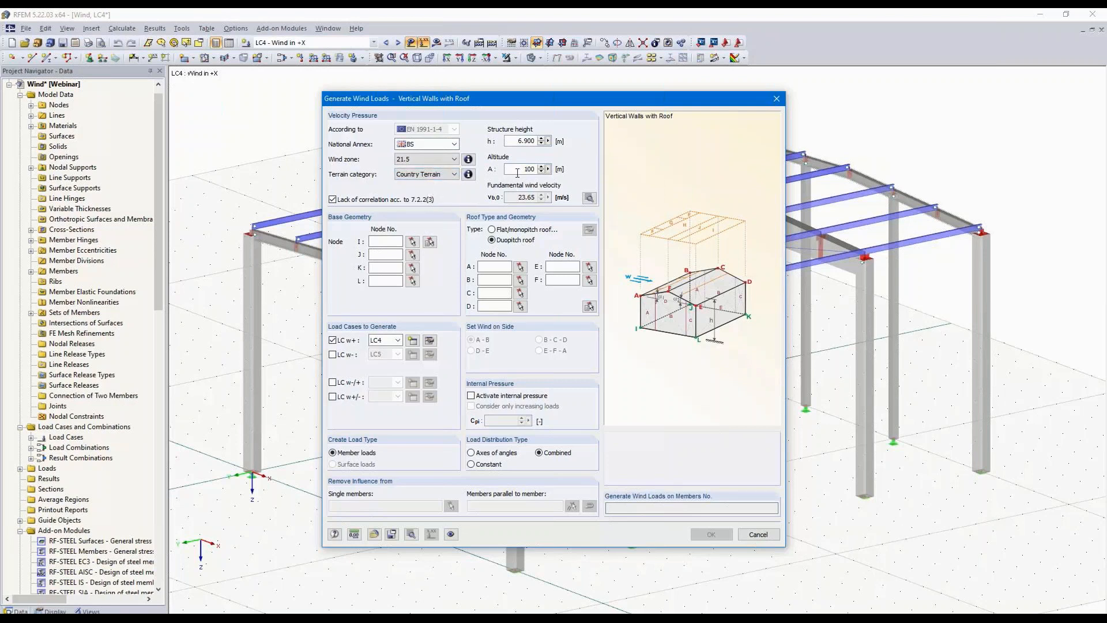
- Define the hall's base geometry by picking corner nodes 1, 28, 30 and 3 at the column feet
left_click(413, 243)
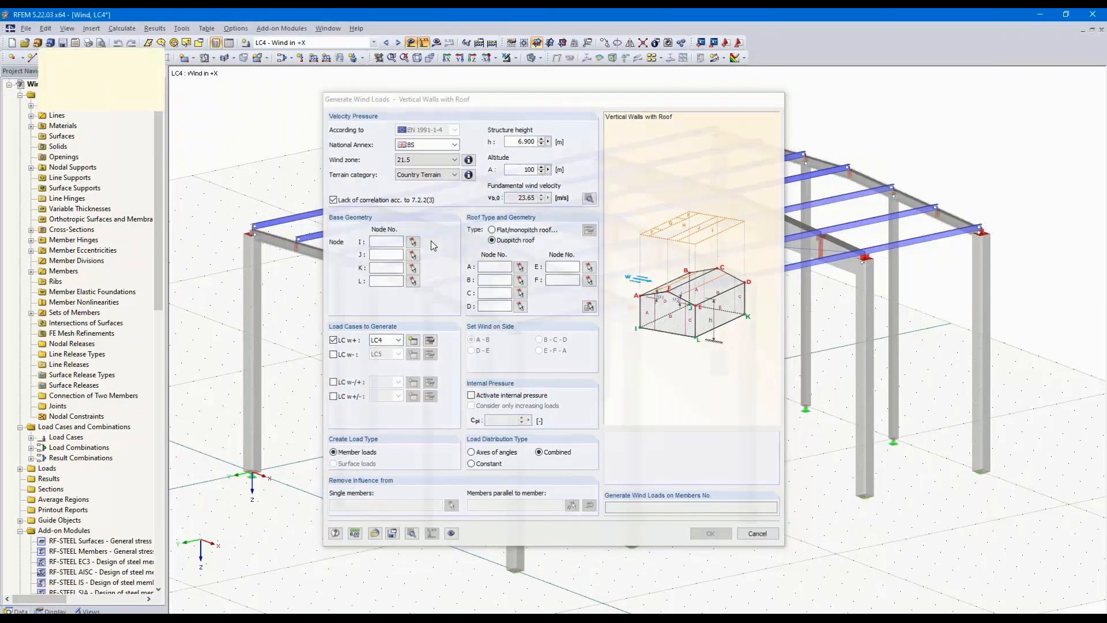
left_click(252, 467)
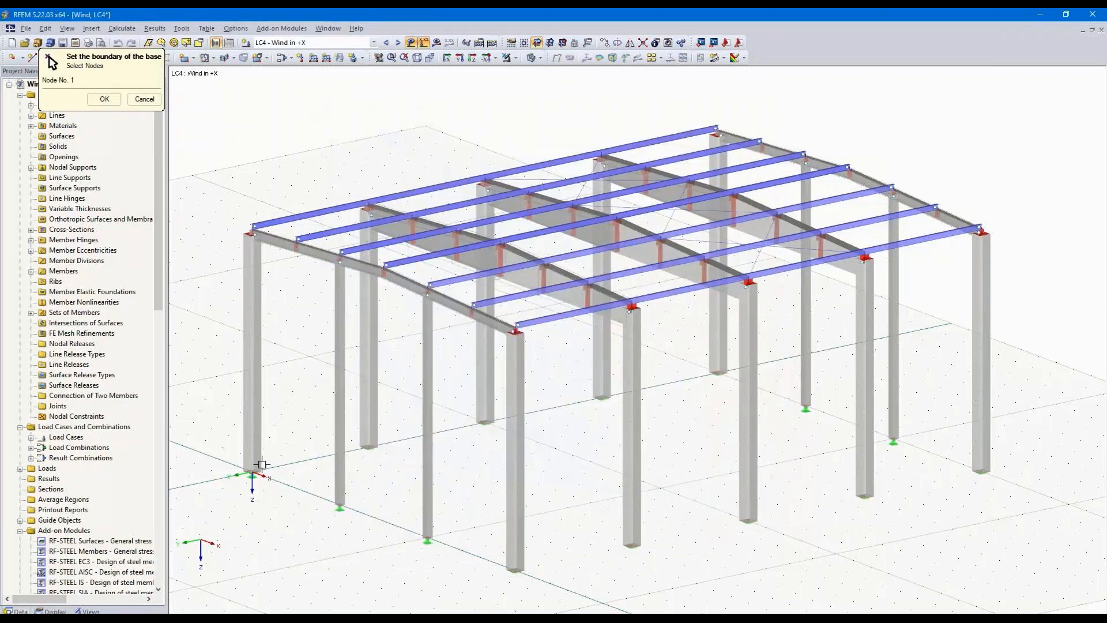
left_click(718, 373)
left_click(980, 468)
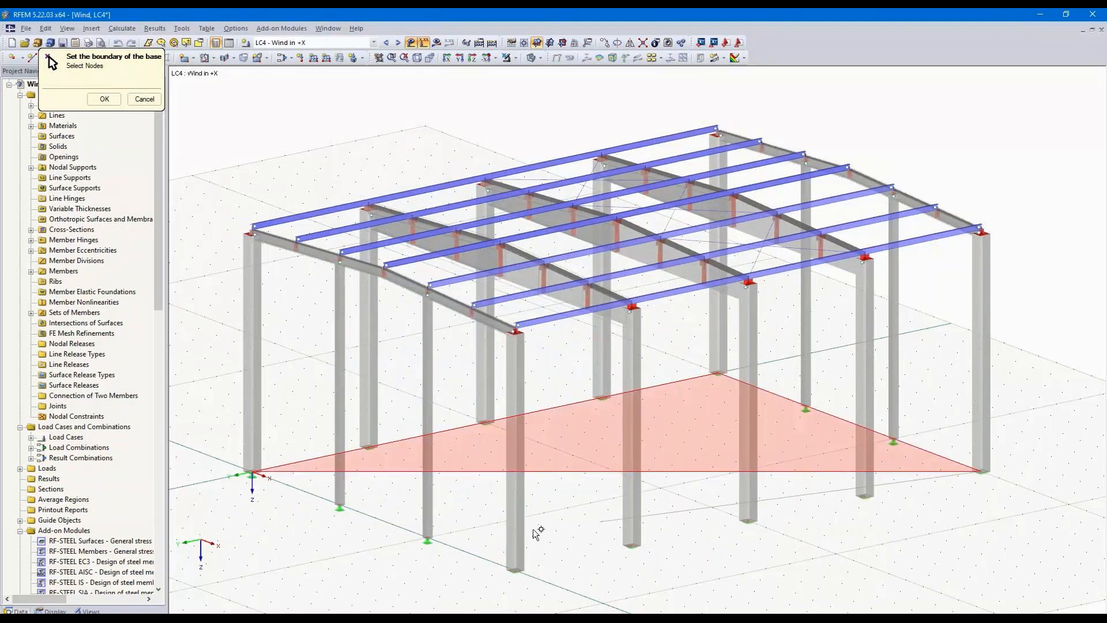
left_click(515, 571)
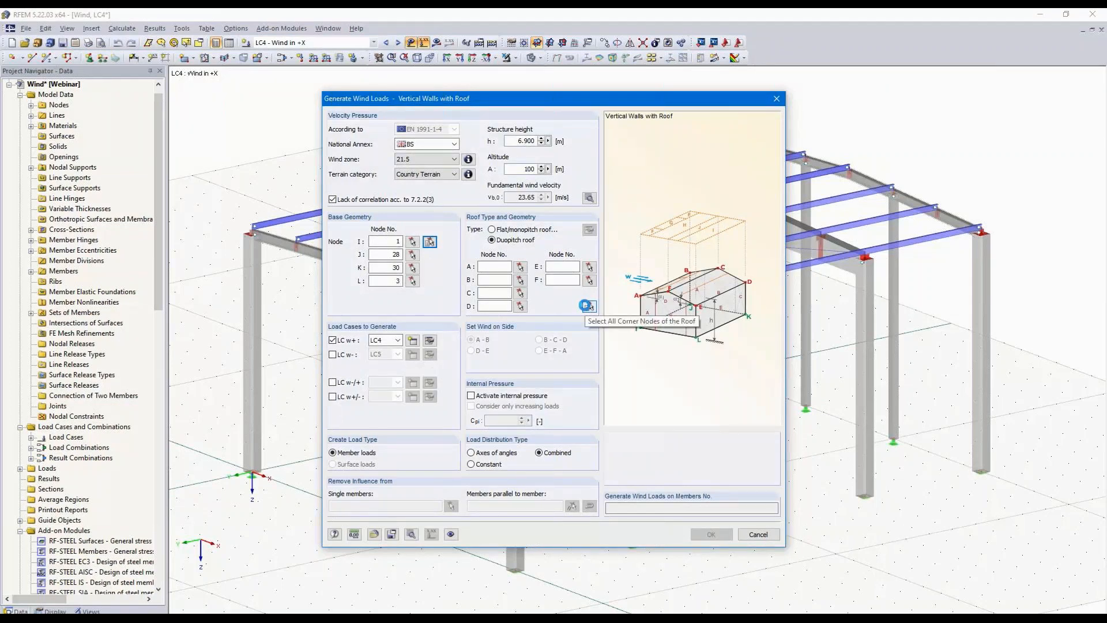
- Define the duopitch roof geometry by picking nodes 2, 29, 41, 31, 4 and 37 at its eaves and ridge
left_click(586, 305)
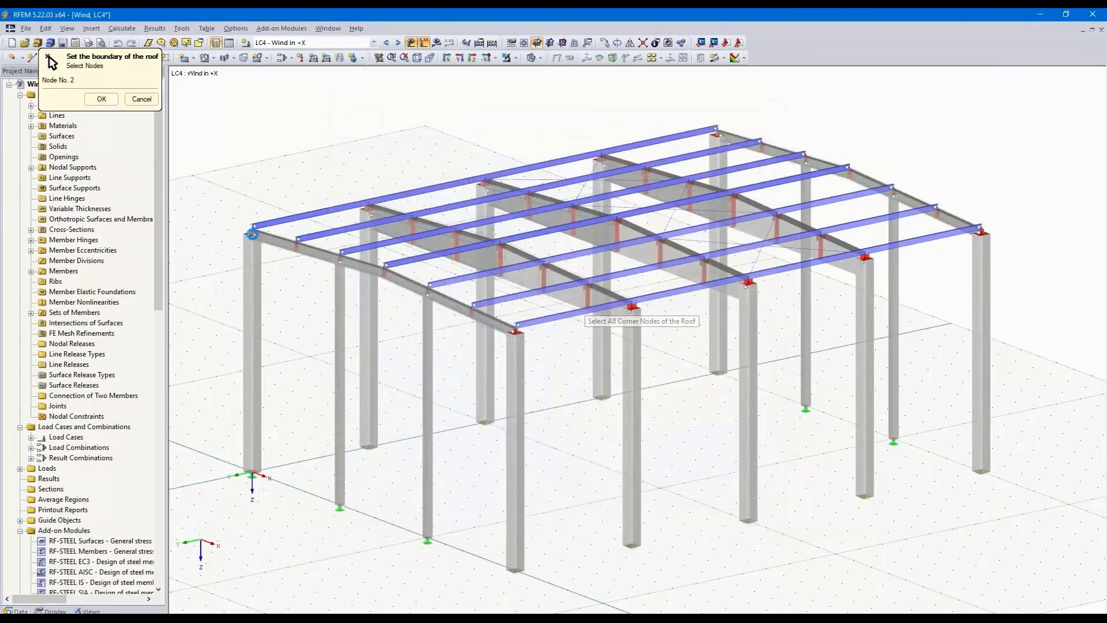
left_click(715, 133)
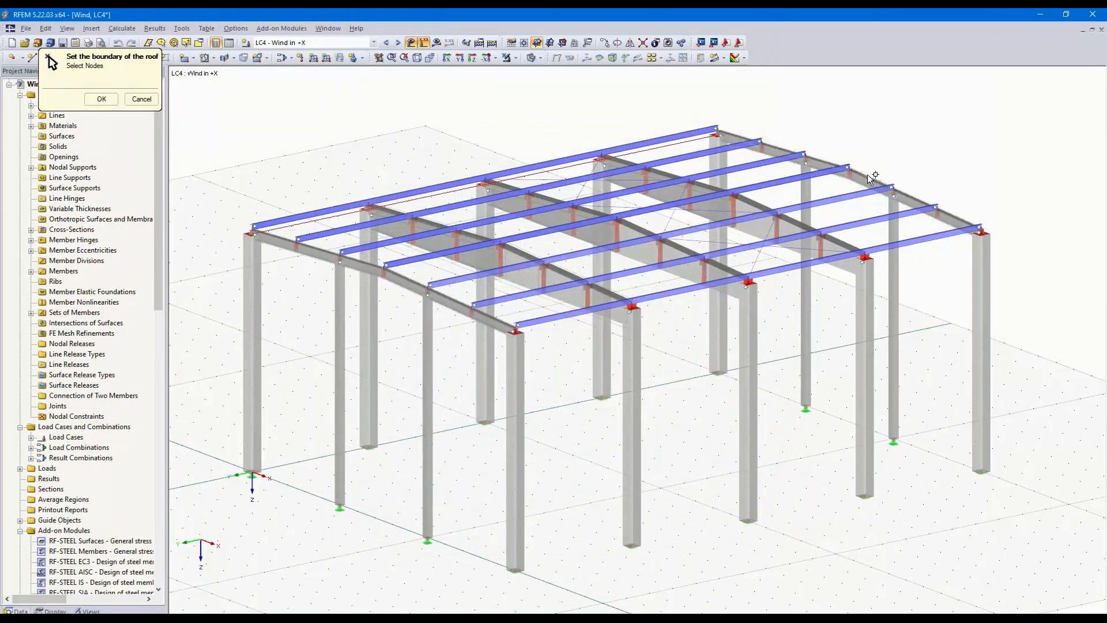
left_click(981, 232)
left_click(865, 257)
left_click(516, 331)
left_click(385, 276)
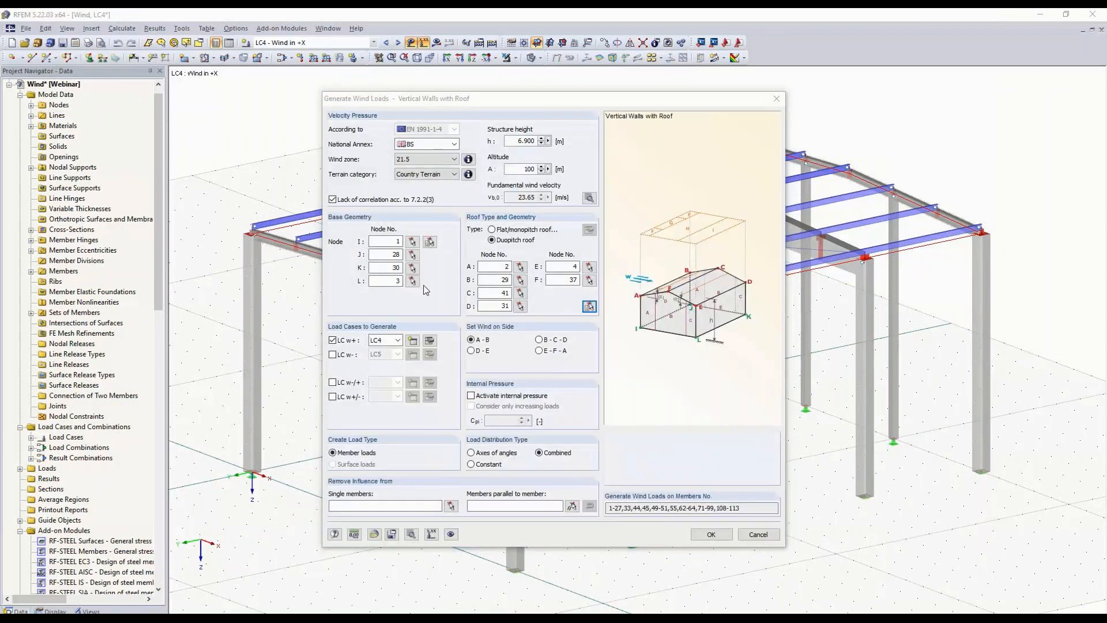
- Exclude all members parallel to members 9 and 25 from the wind loading and generate the member wind loads for LC4
left_click(553, 342)
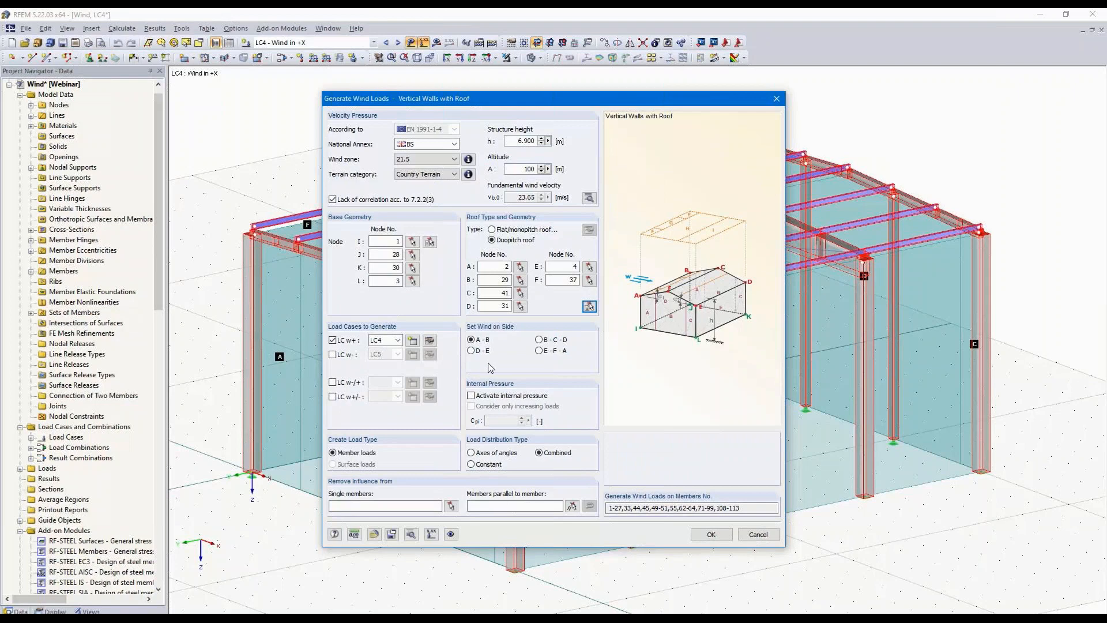
left_click(572, 507)
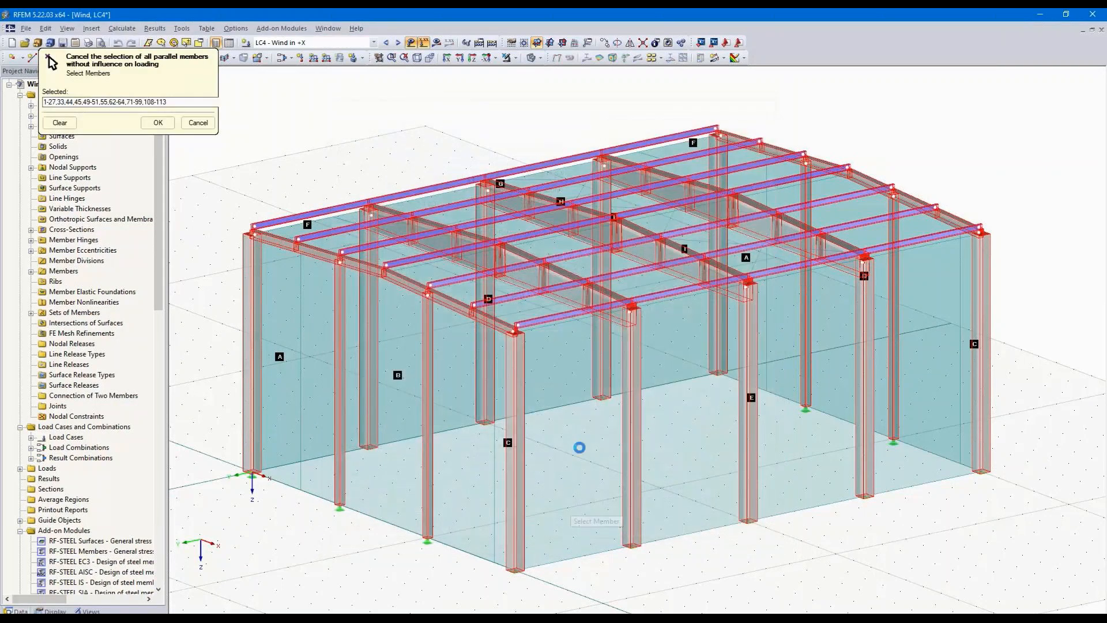
left_click(555, 273)
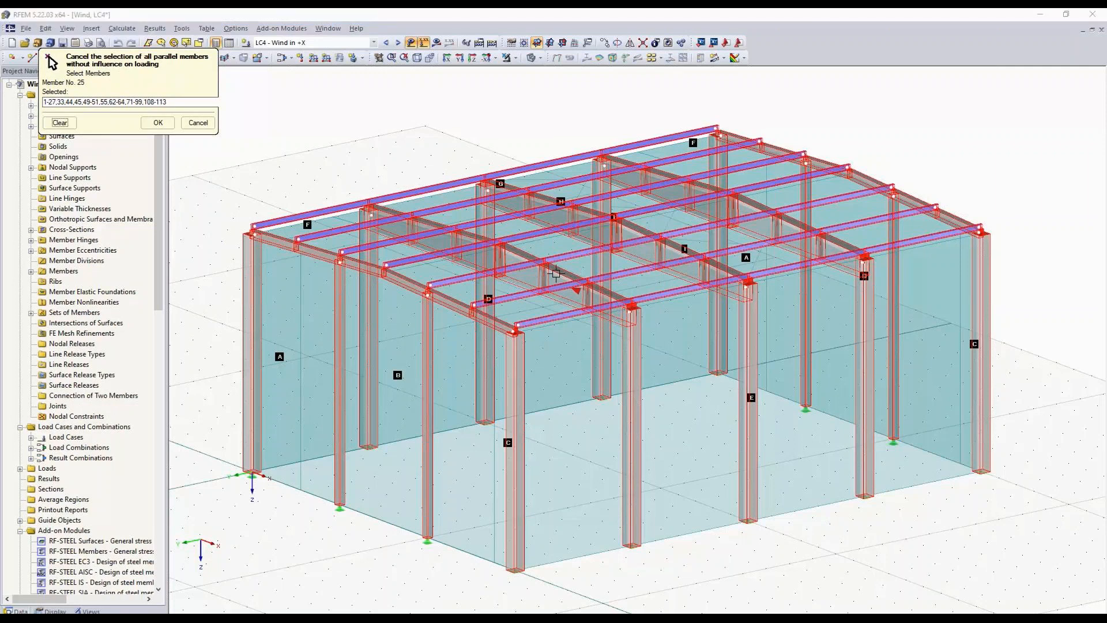
left_click(467, 240)
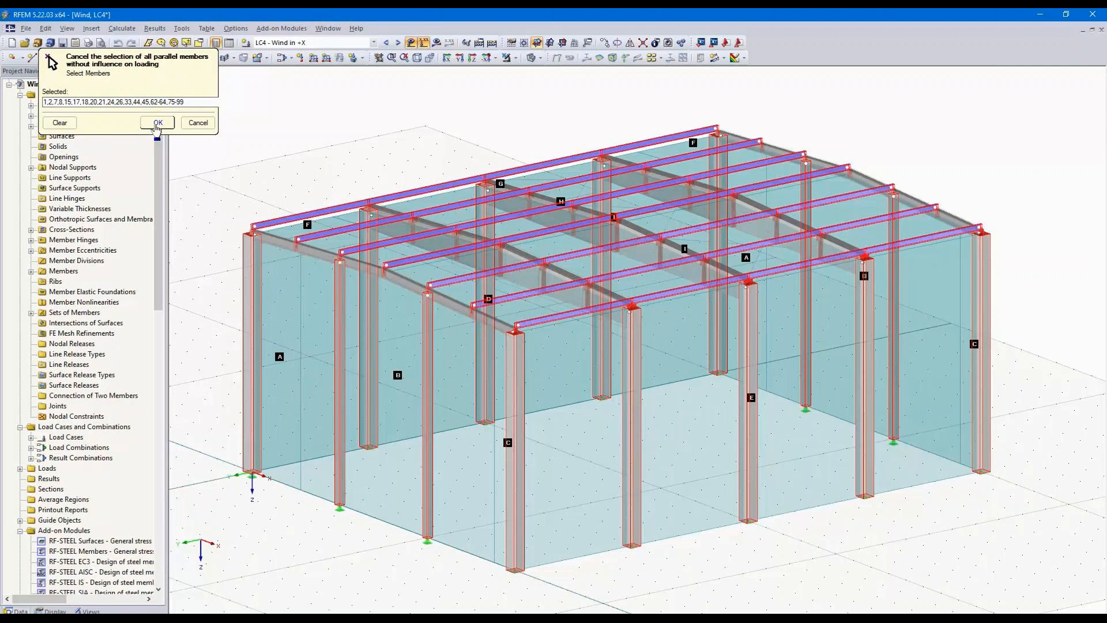
left_click(156, 122)
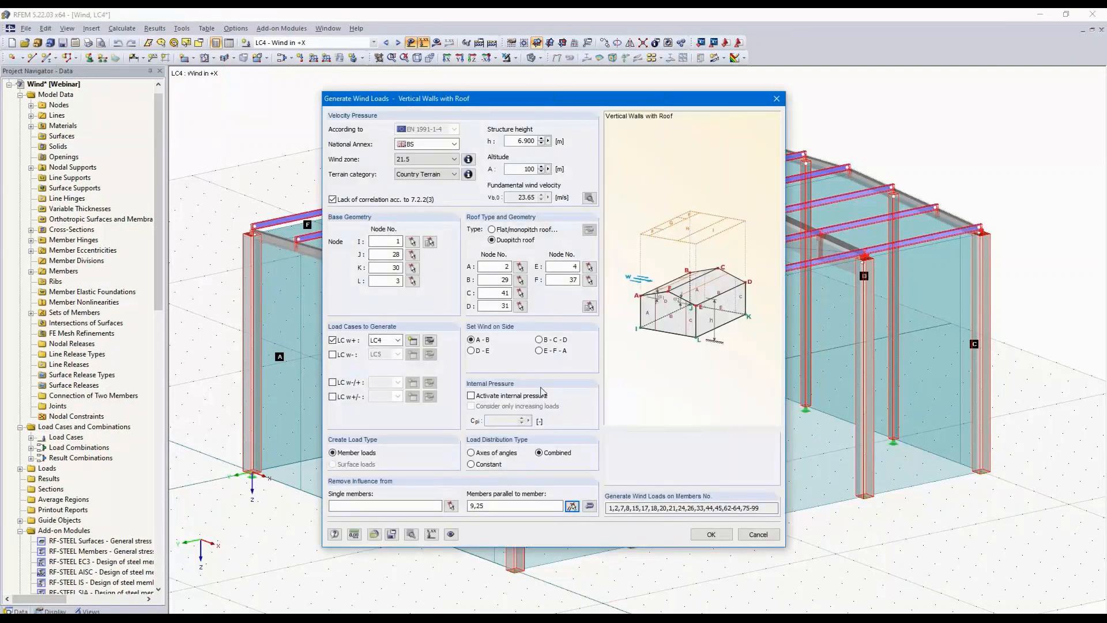
left_click(711, 534)
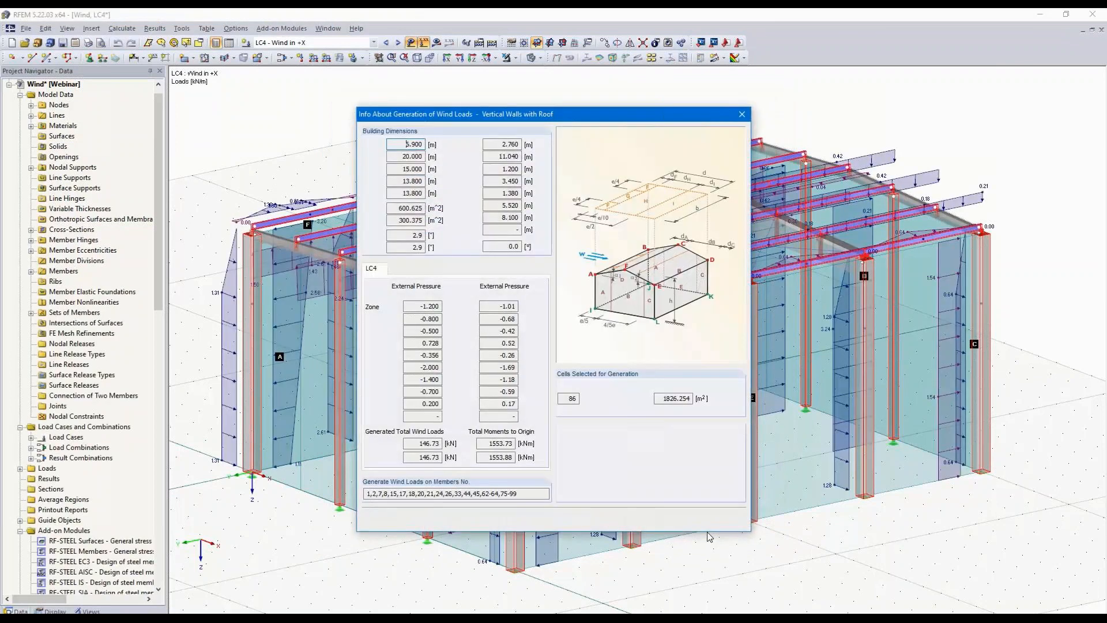
left_click(682, 521)
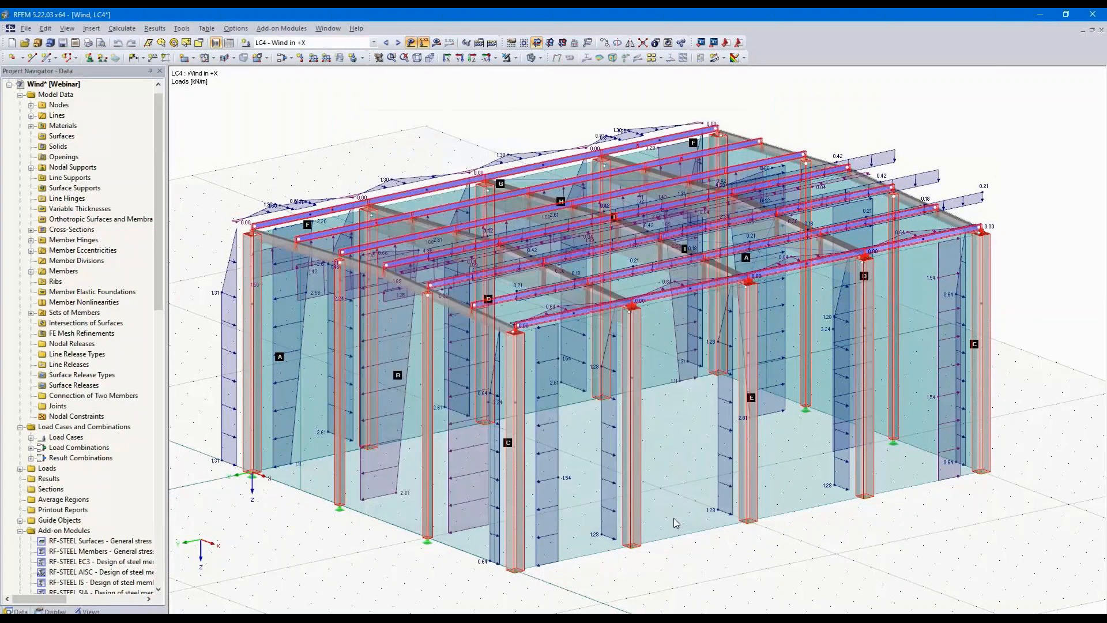
- Turn off the separate display of the generated wind load to view its area loads, and turn it back on
left_click(556, 427)
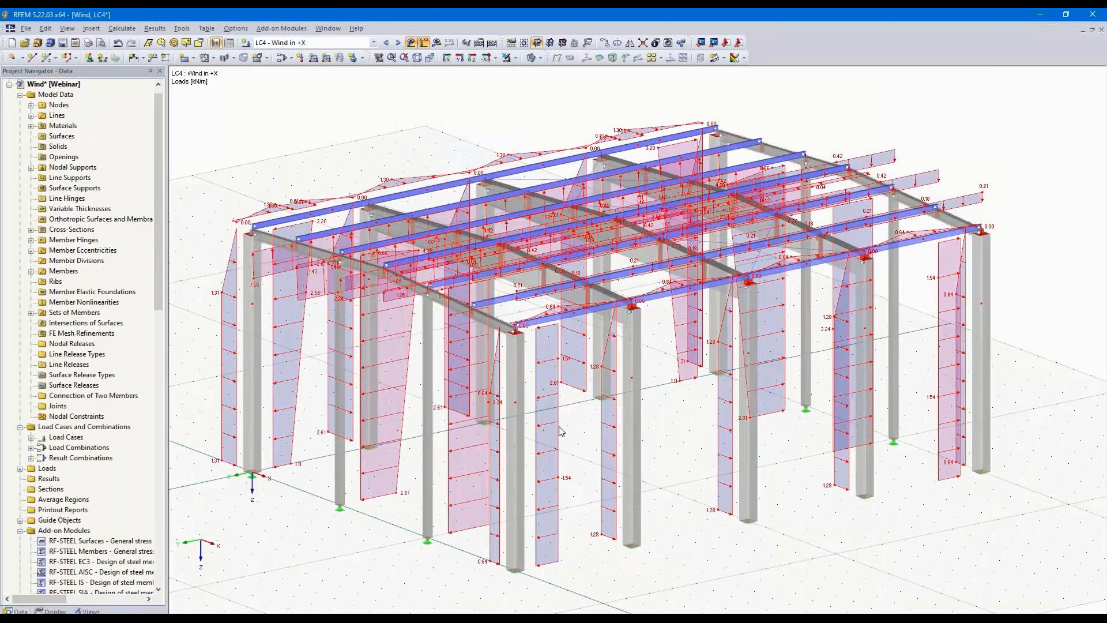
right_click(560, 430)
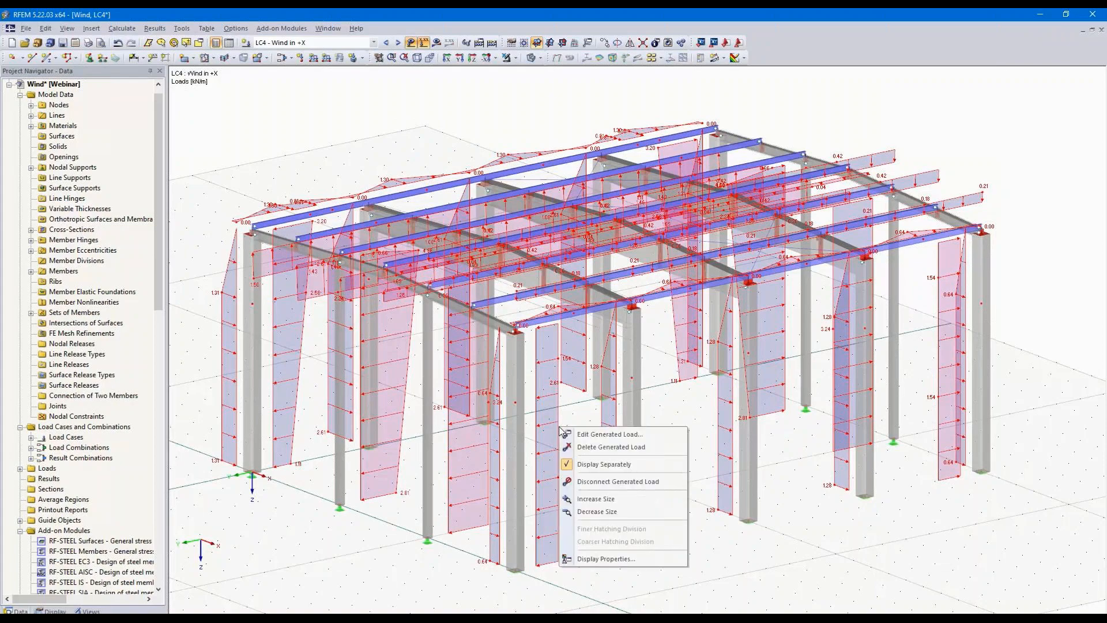
left_click(574, 464)
middle_click_drag(764, 509, 589, 461, "ctrl")
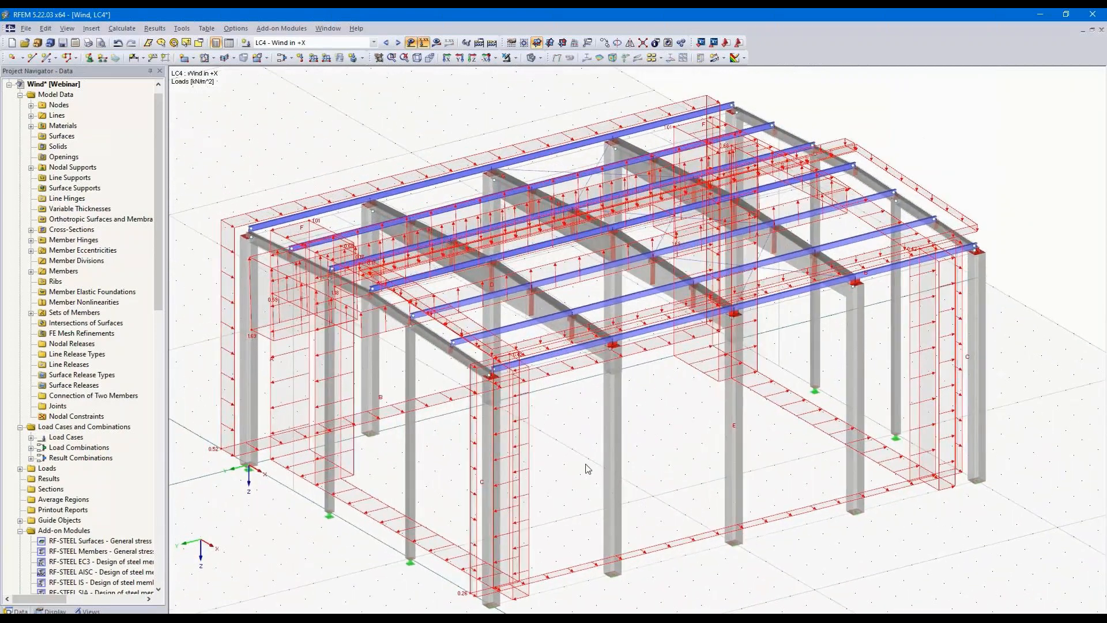
right_click(521, 447)
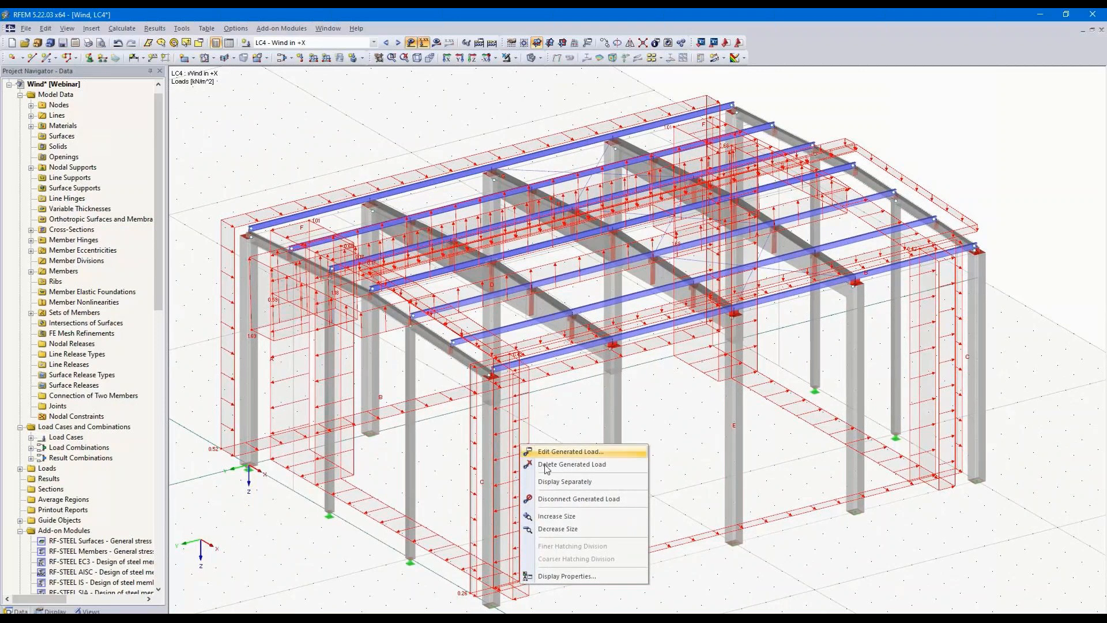
left_click(552, 482)
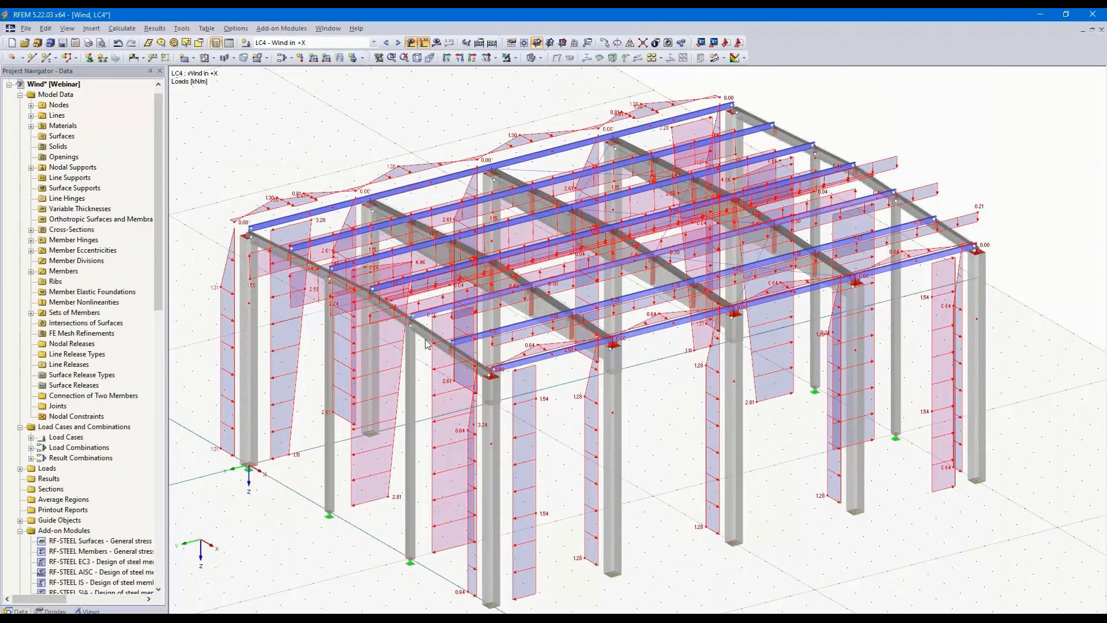
- Edit the generated wind load so members common to roof and walls receive no wall wind loads, and regenerate it
right_click(436, 403)
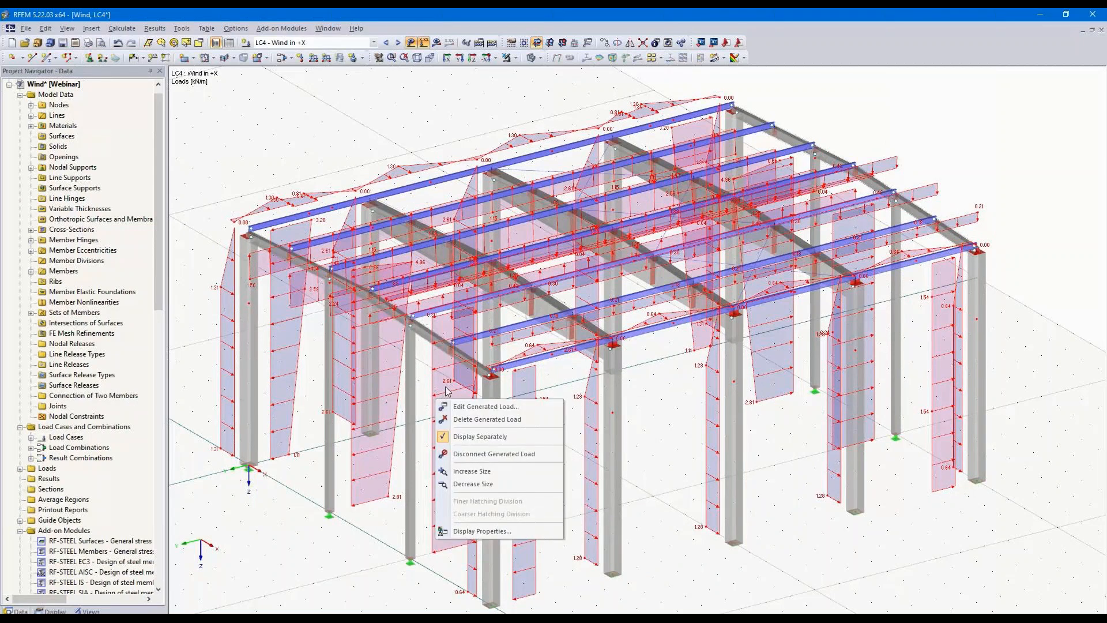
right_click(445, 387)
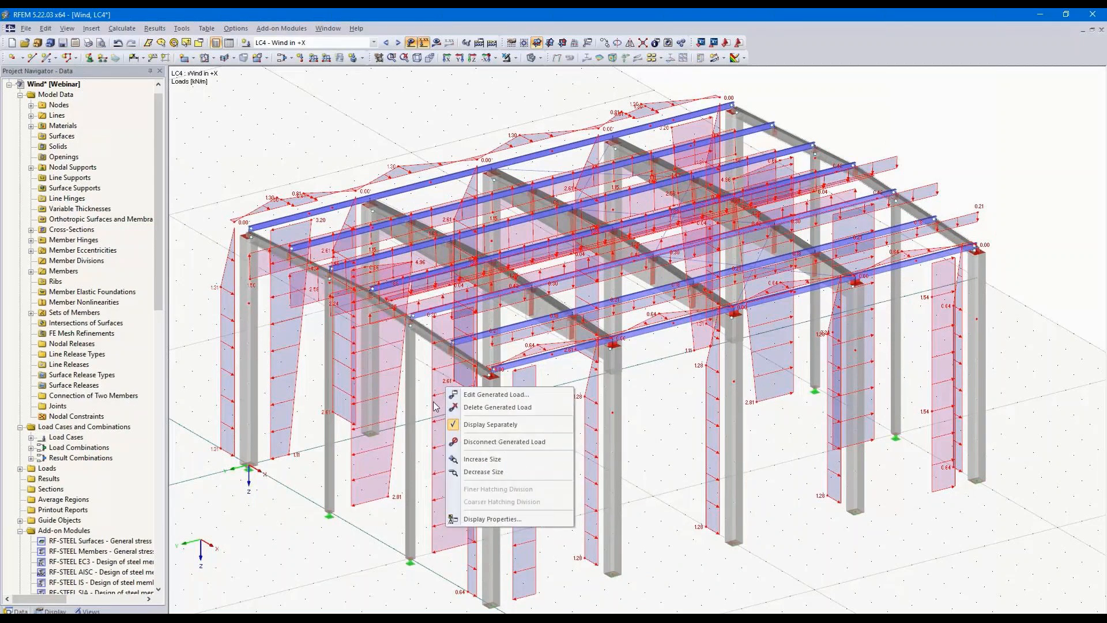
left_click(508, 397)
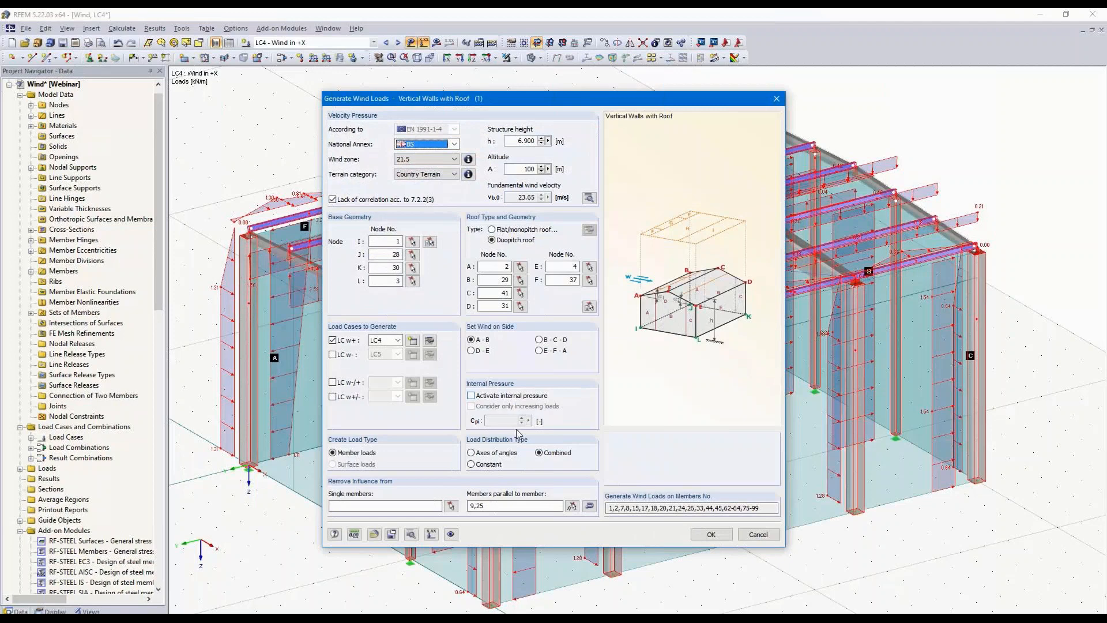
left_click(411, 534)
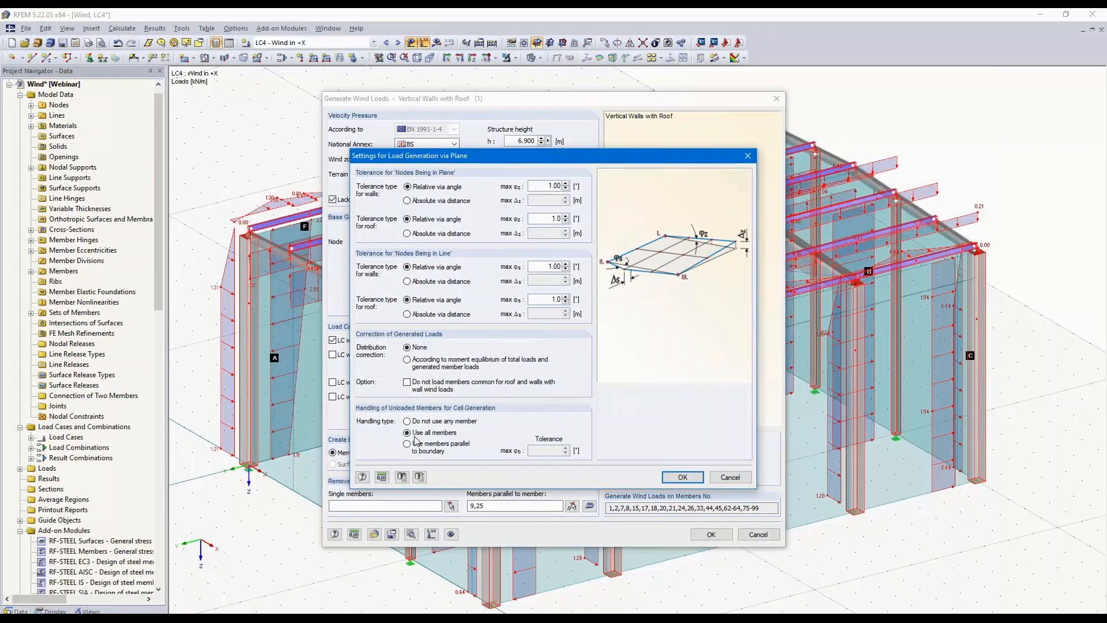
left_click(407, 382)
left_click(682, 477)
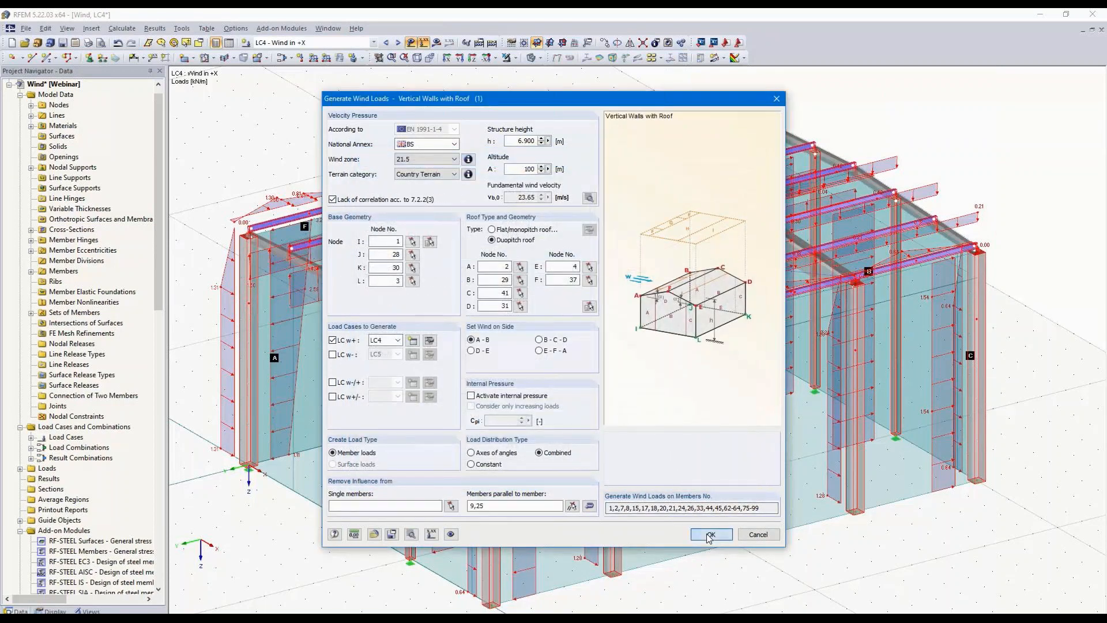
left_click(709, 536)
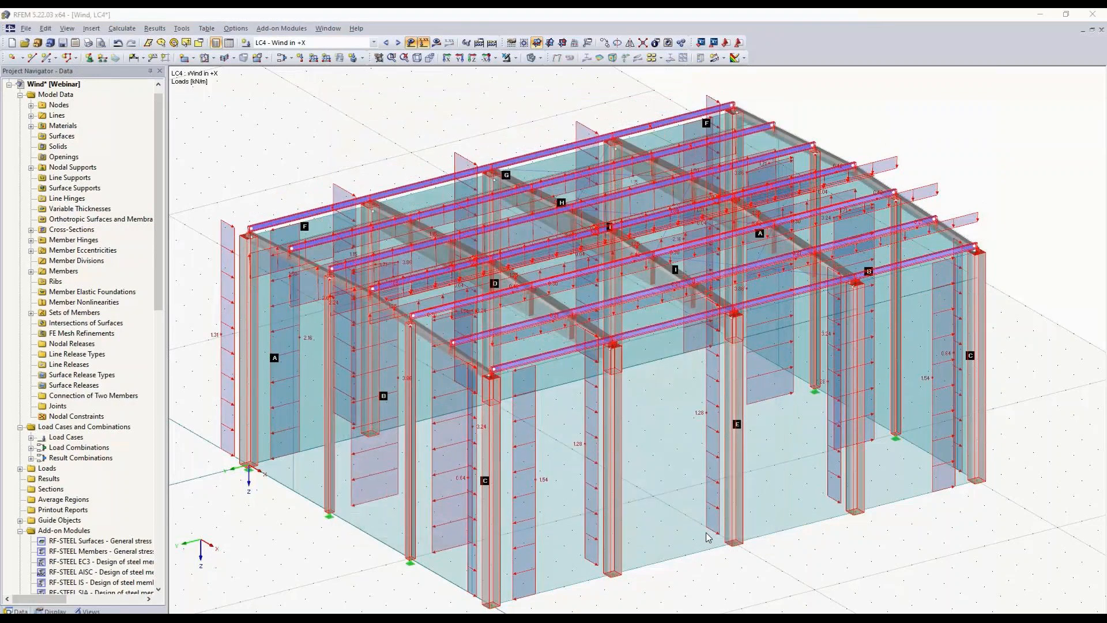
left_click(673, 520)
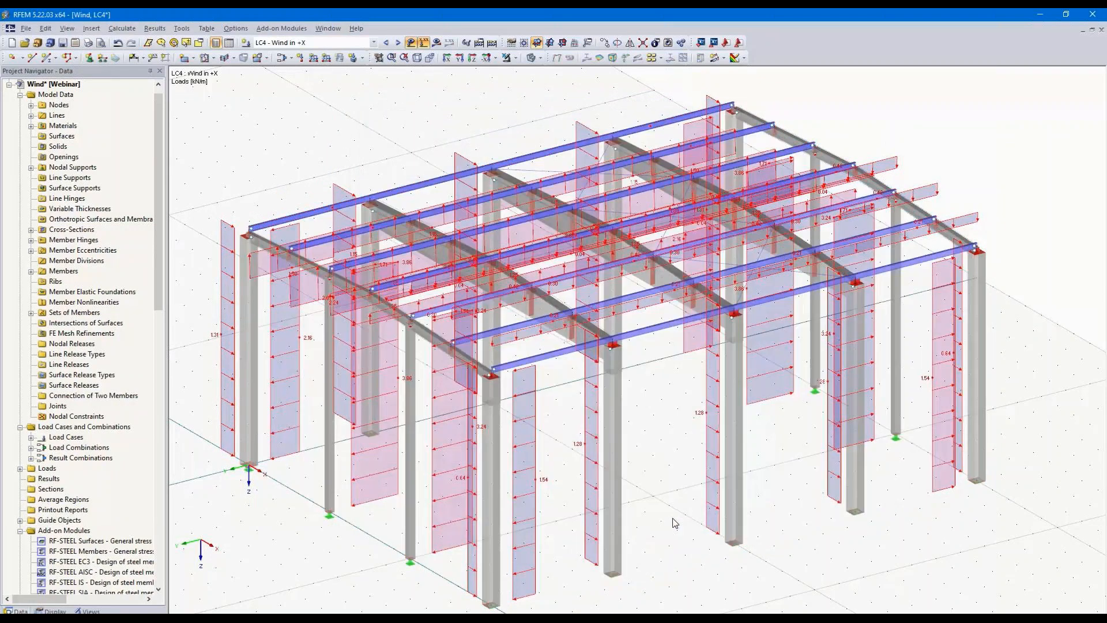
middle_click_drag(469, 484, 760, 438, "ctrl")
middle_click_drag(771, 419, 533, 507, "ctrl")
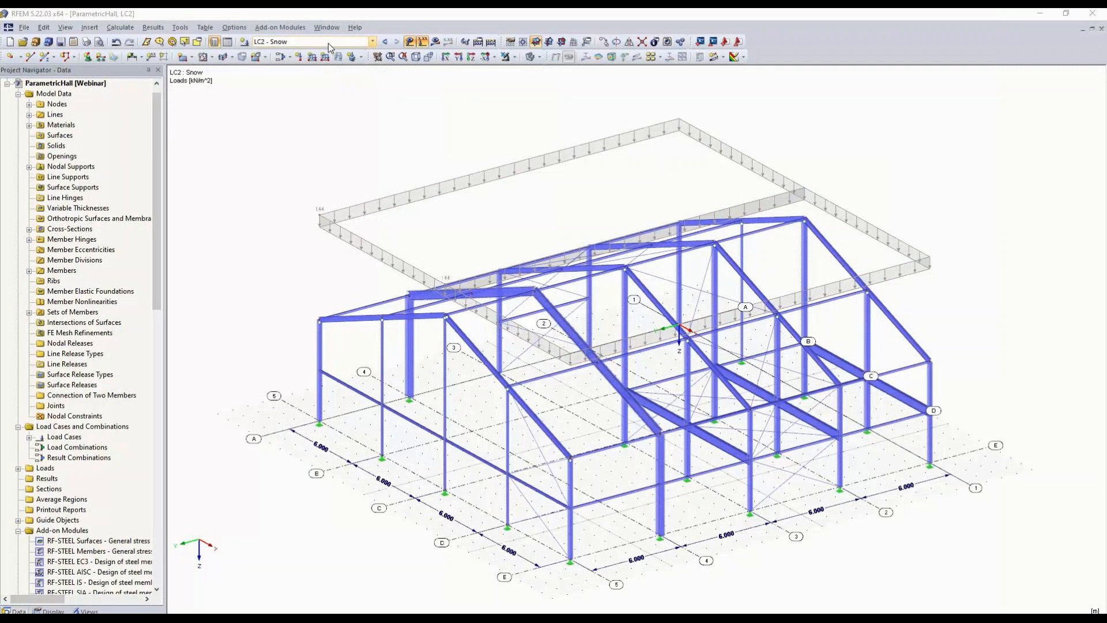
- Open the duopitch roof's generated snow load in LC2 of the ParametricHall model for editing and choose the BS United Kingdom national annex
right_click(378, 200)
left_click(410, 235)
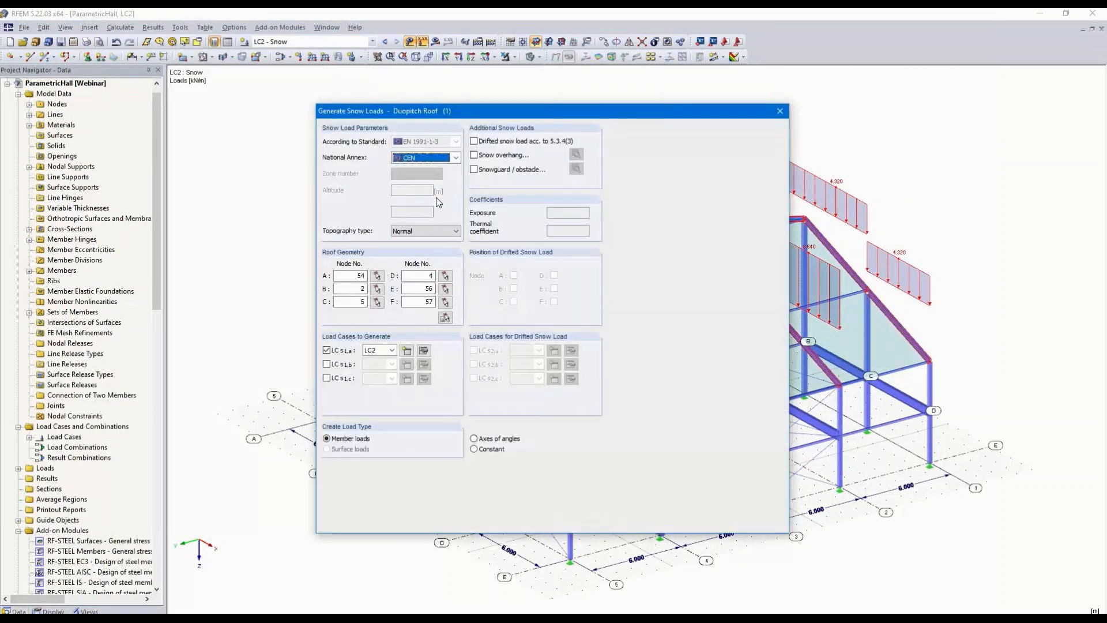
left_click(455, 159)
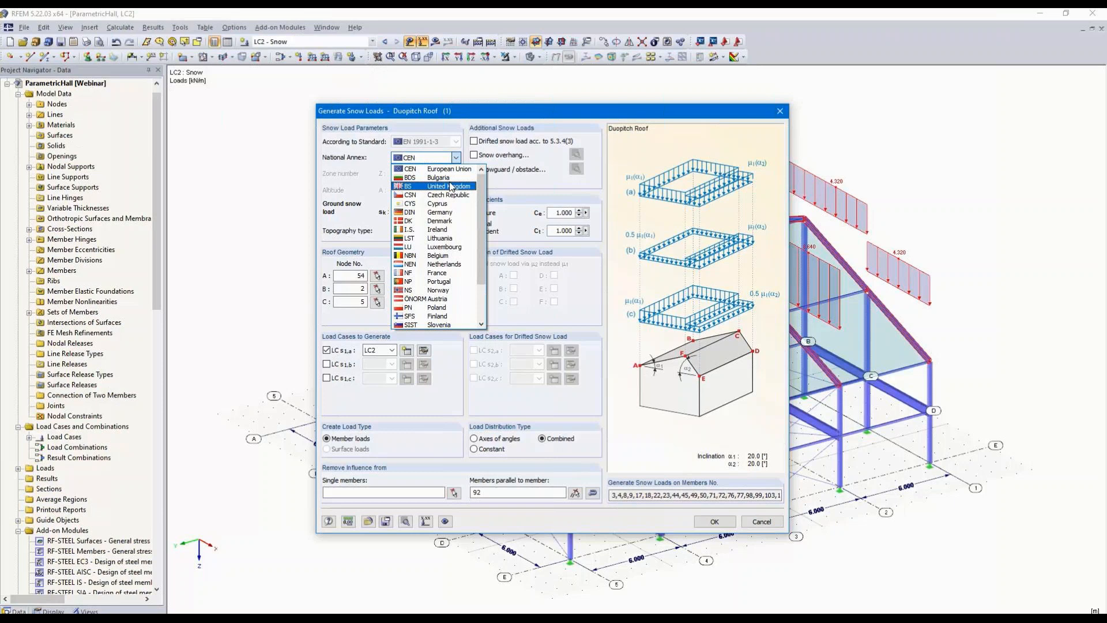
left_click(451, 186)
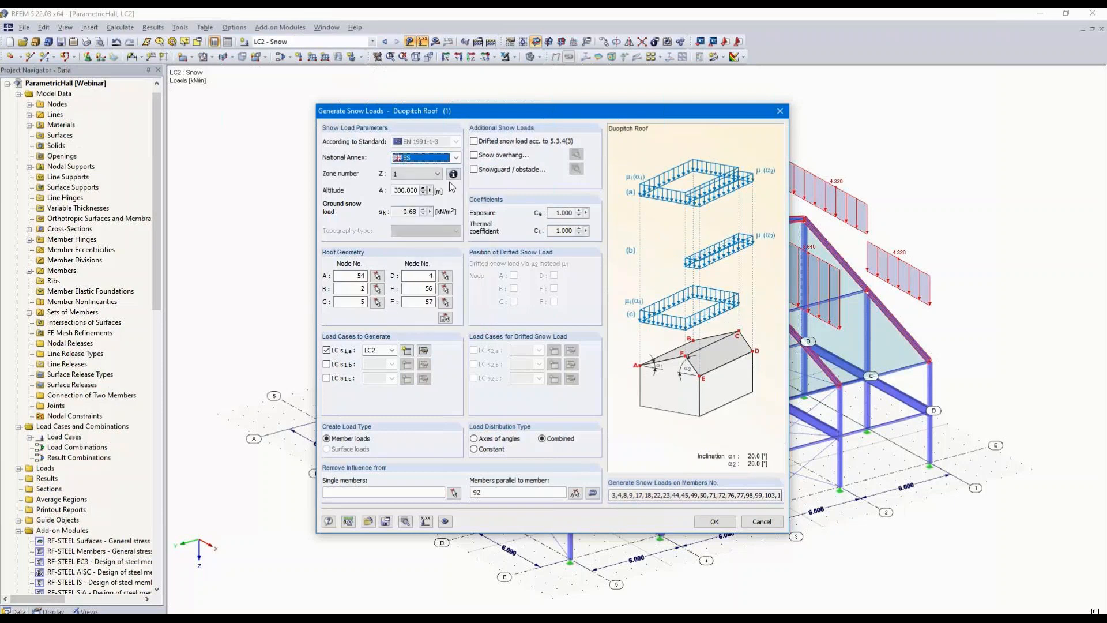
- Set the snow load altitude to 100 m and regenerate the snow loads
left_click(398, 191)
left_click_drag(398, 190, 395, 190)
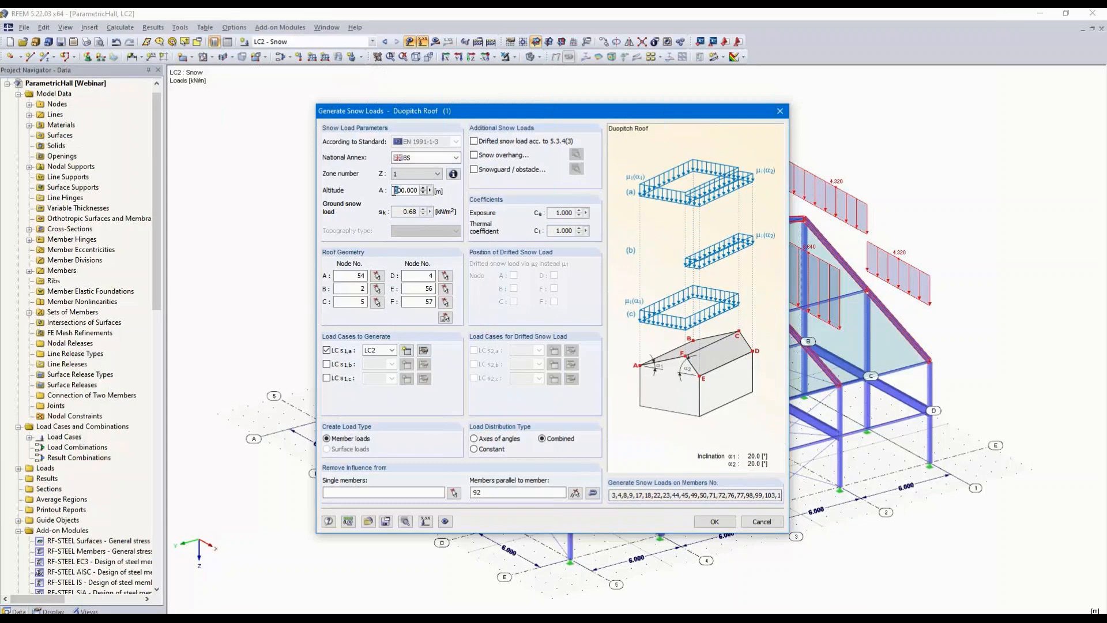
type("1")
left_click(714, 522)
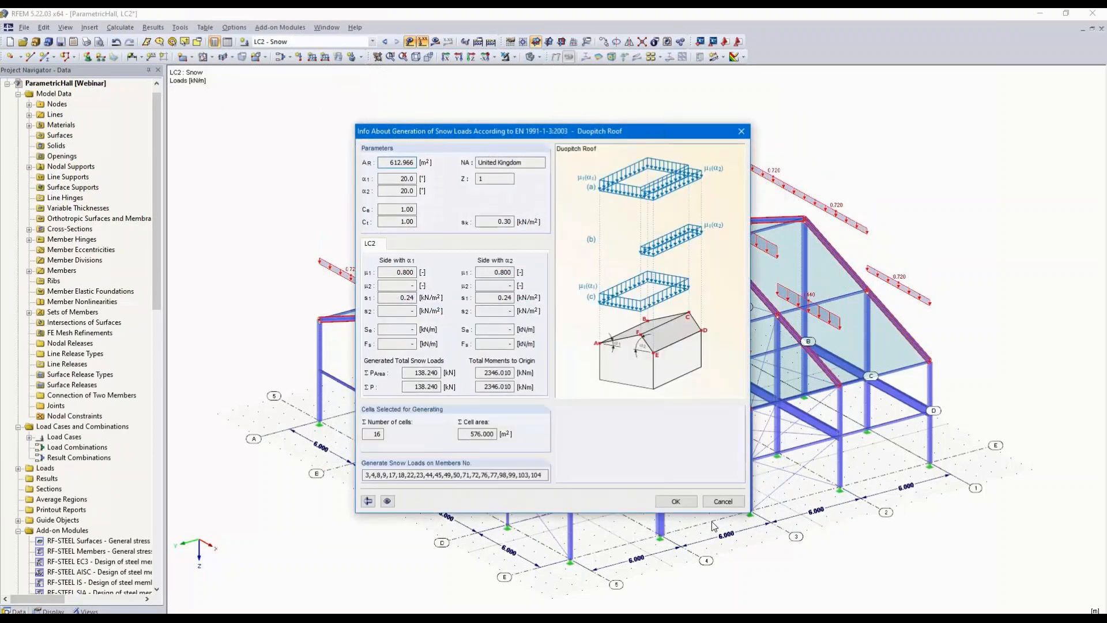
left_click(676, 501)
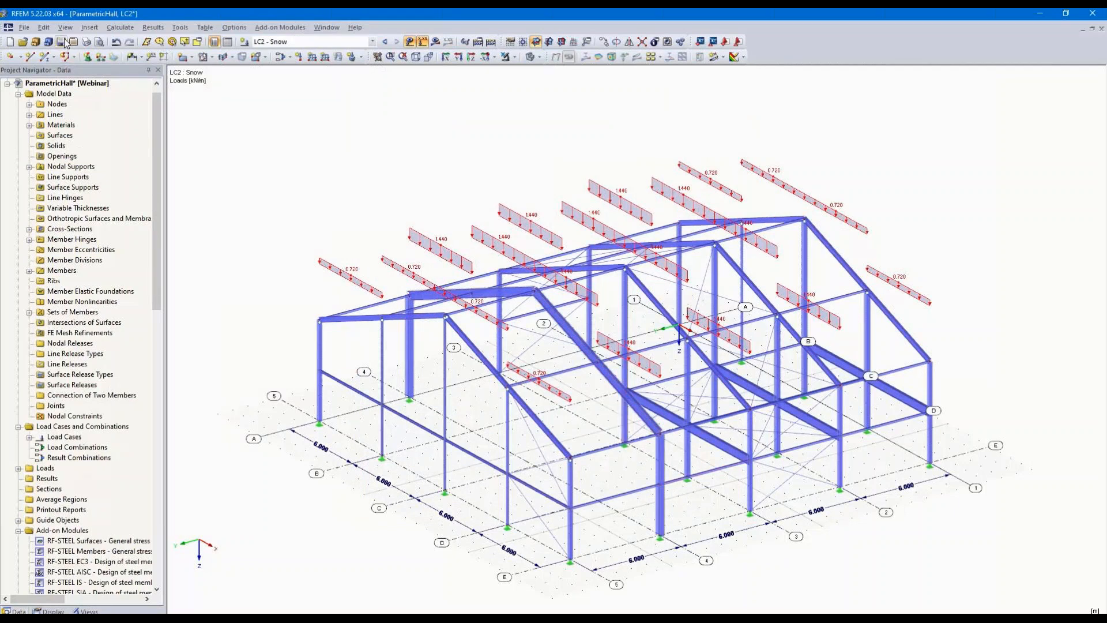
- Open the hall's parameter list, set Spacing_a to 5 m and apply it to the model
left_click(45, 27)
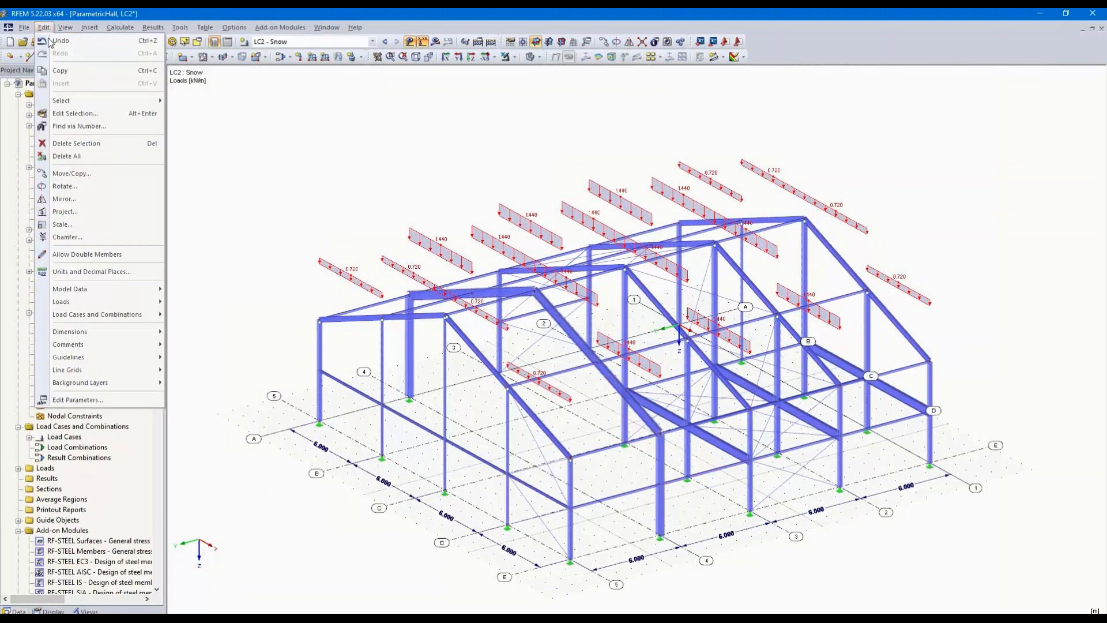
left_click(78, 400)
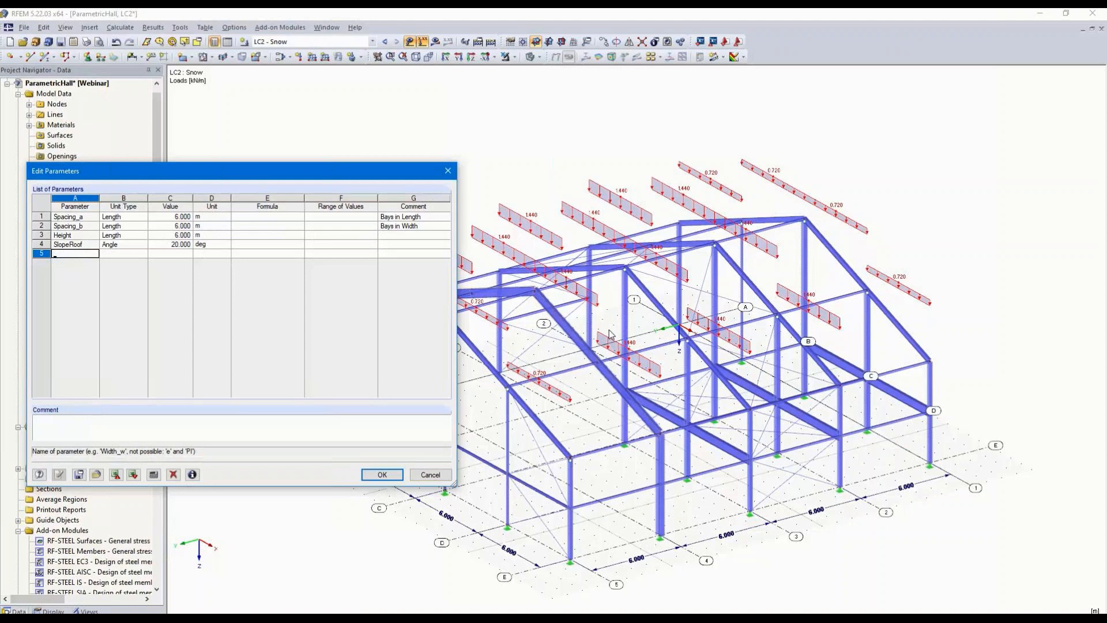
middle_click_drag(611, 335, 751, 307)
scroll(709, 315, "down", 1)
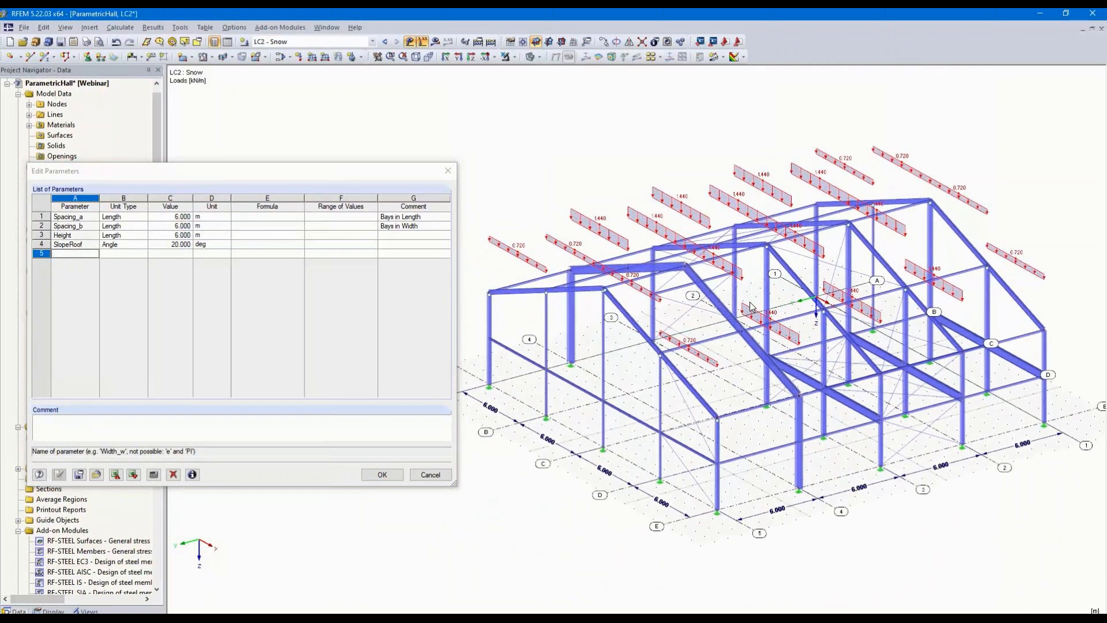
left_click(167, 217)
left_click(191, 218)
key("Tab")
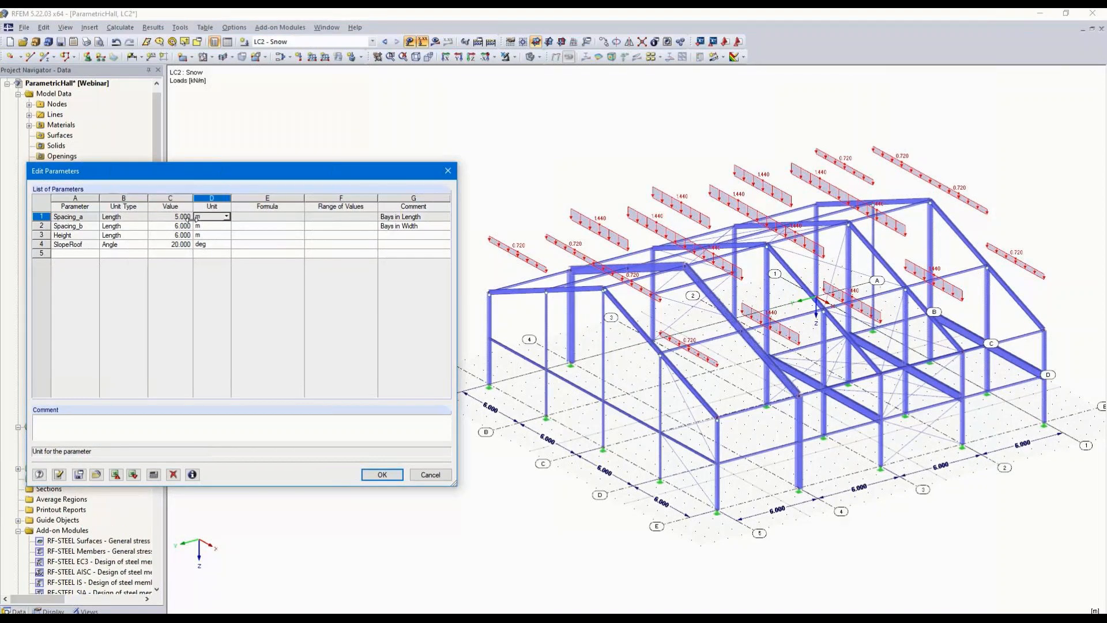
left_click(58, 475)
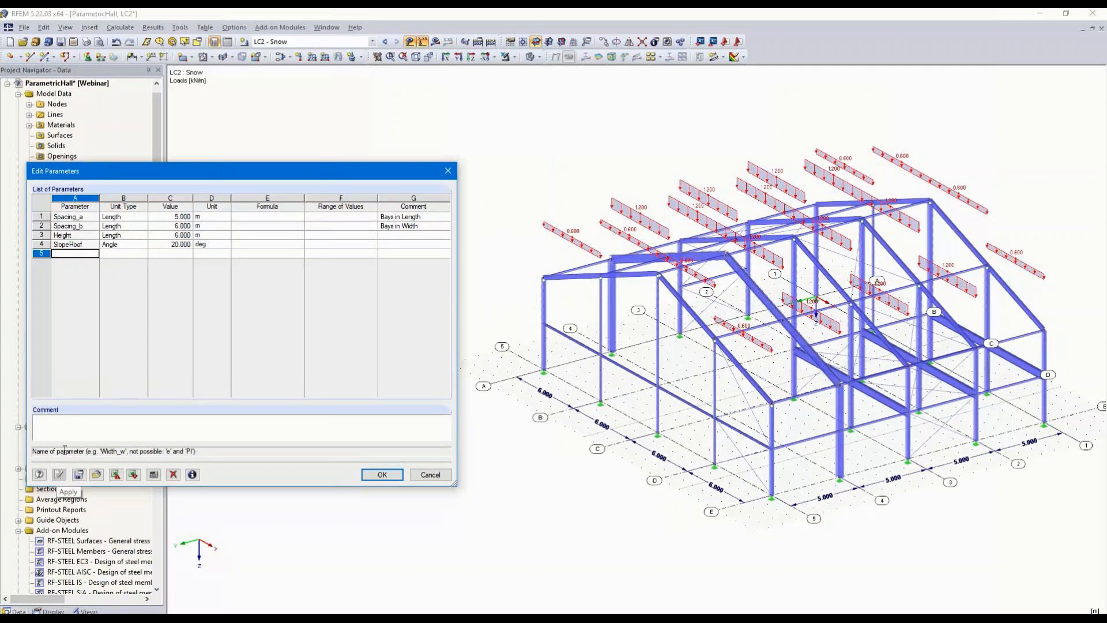
- Set the Spacing_b parameter for the bays in width to 5 m and apply it to the model
left_click(170, 226)
left_click(174, 227)
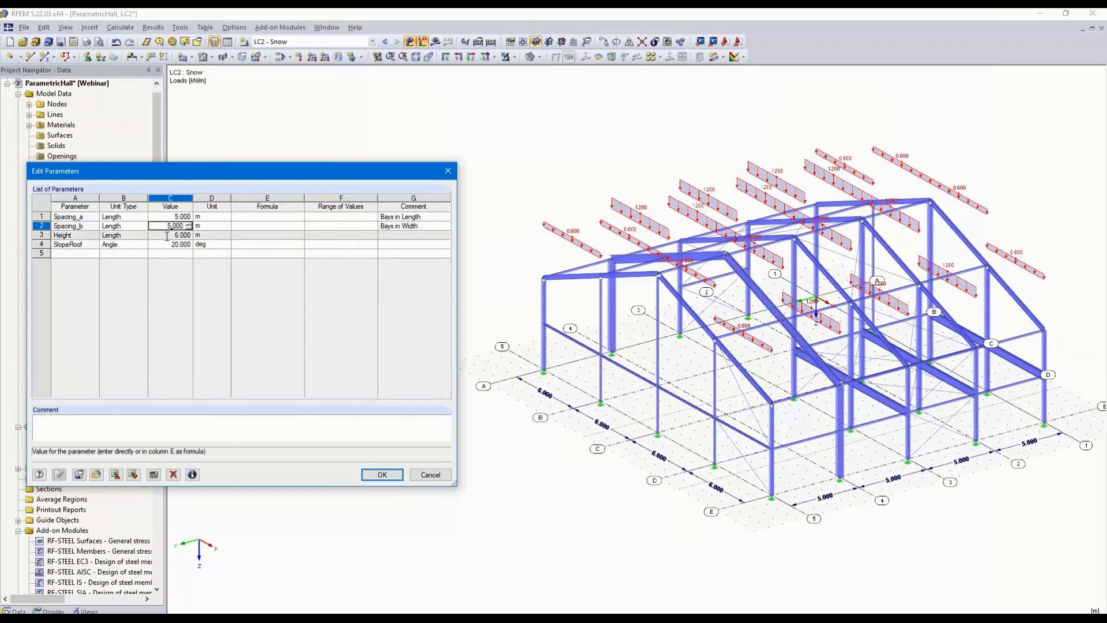
key("Tab")
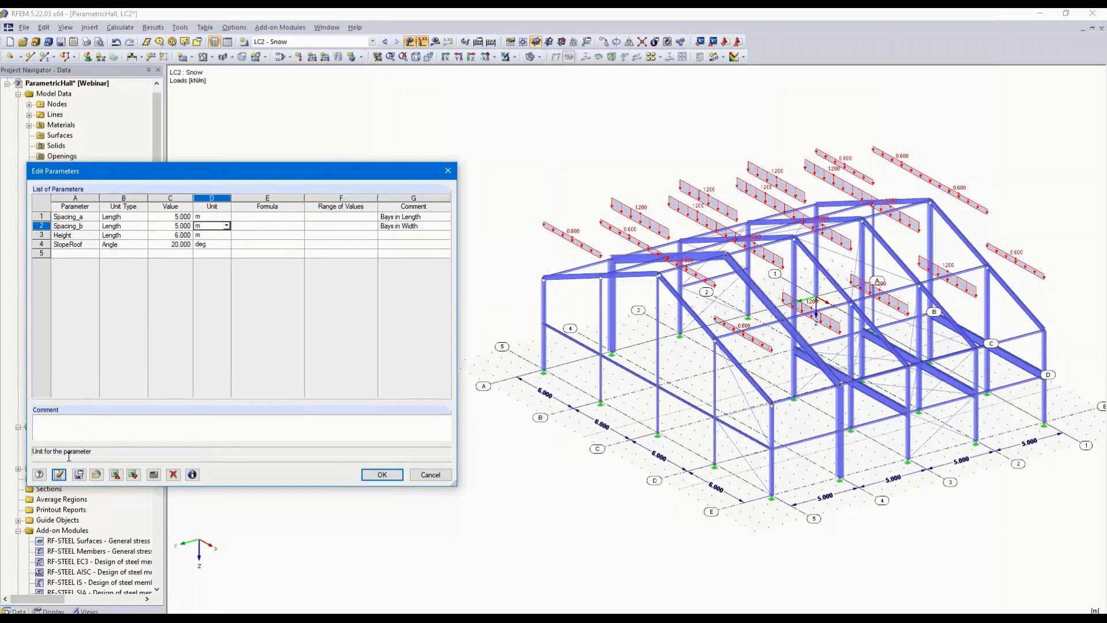
left_click(60, 475)
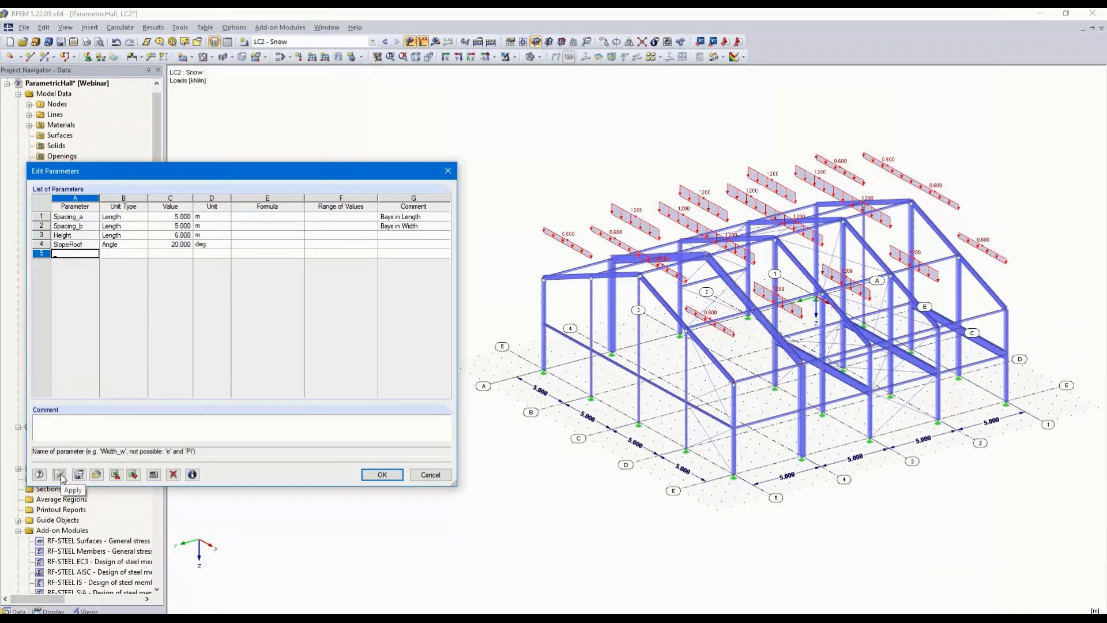
- Set the hall's Height parameter to 4 m and SlopeRoof to 25 degrees, and apply them to the model
left_click(174, 234)
left_click(182, 236)
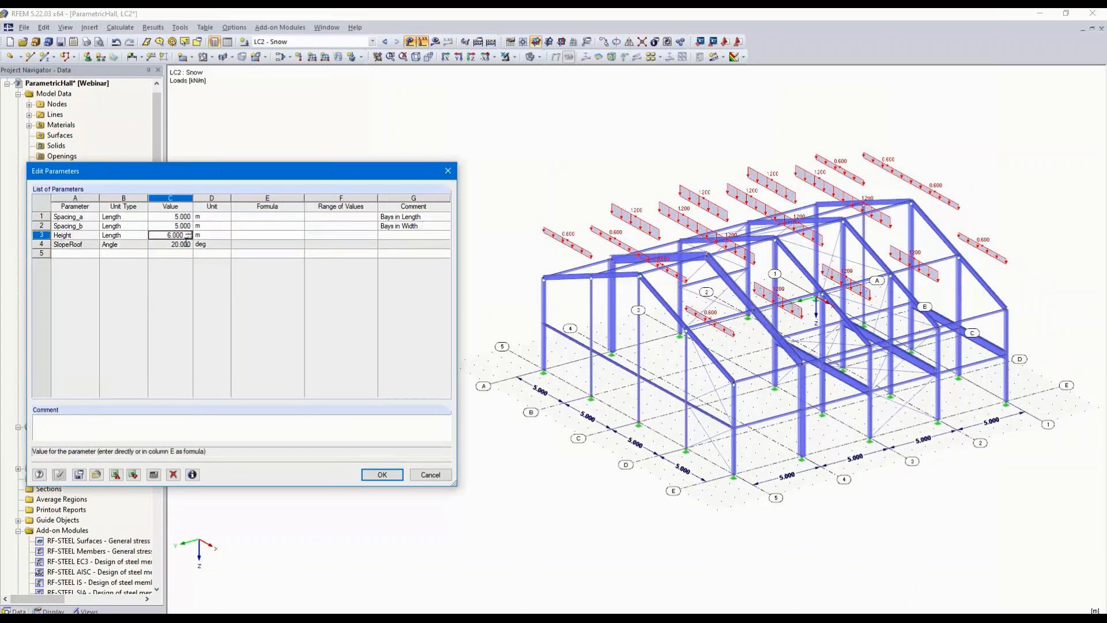
left_click(175, 245)
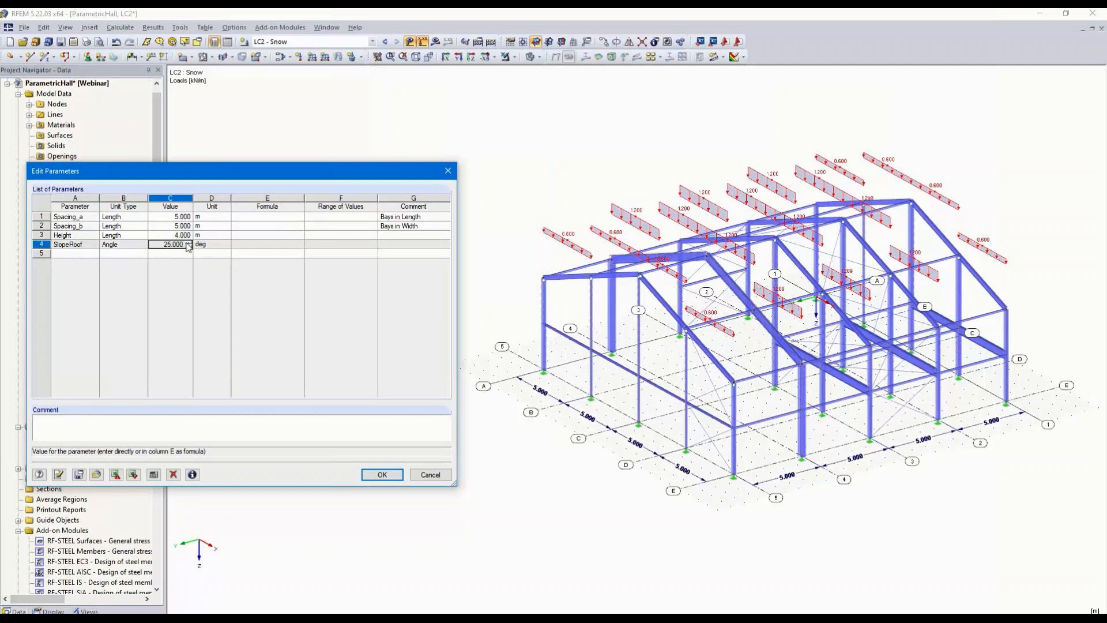
key("Tab")
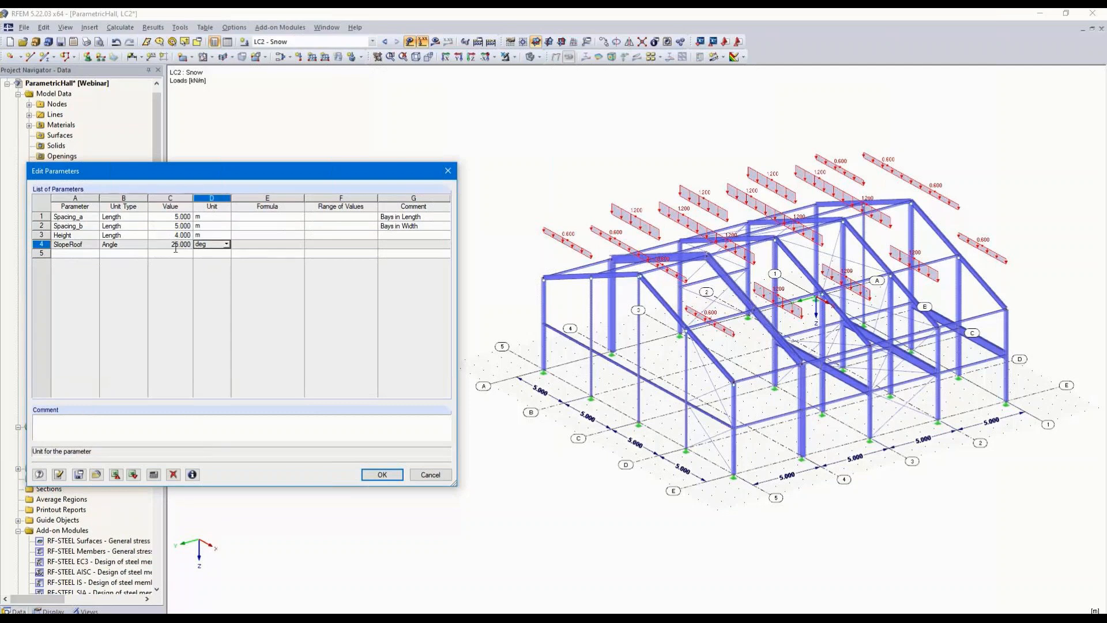
left_click(60, 475)
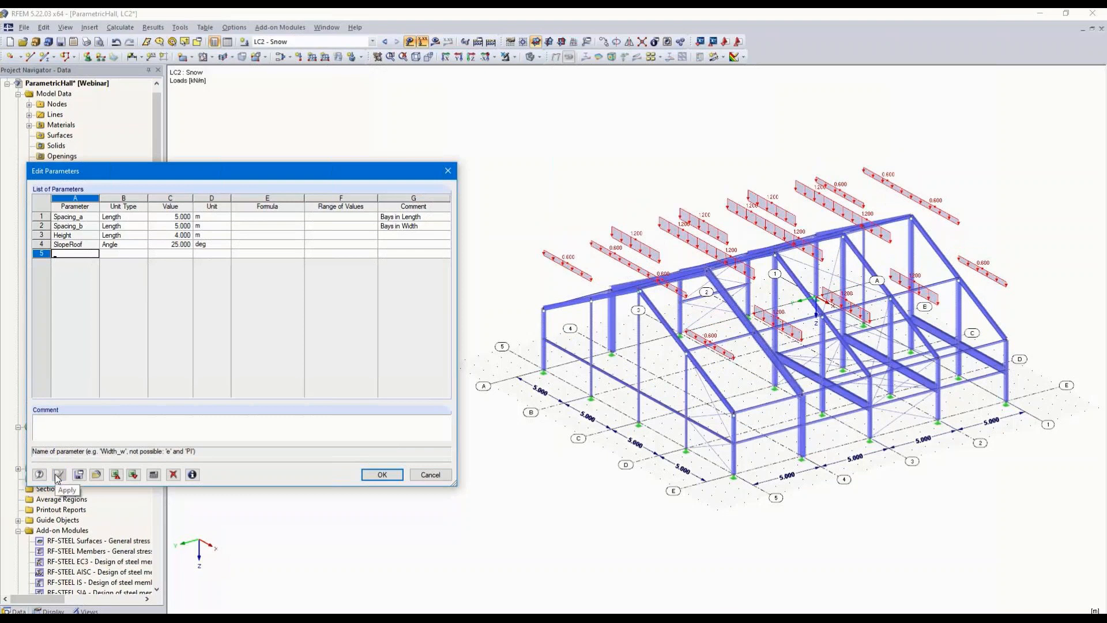
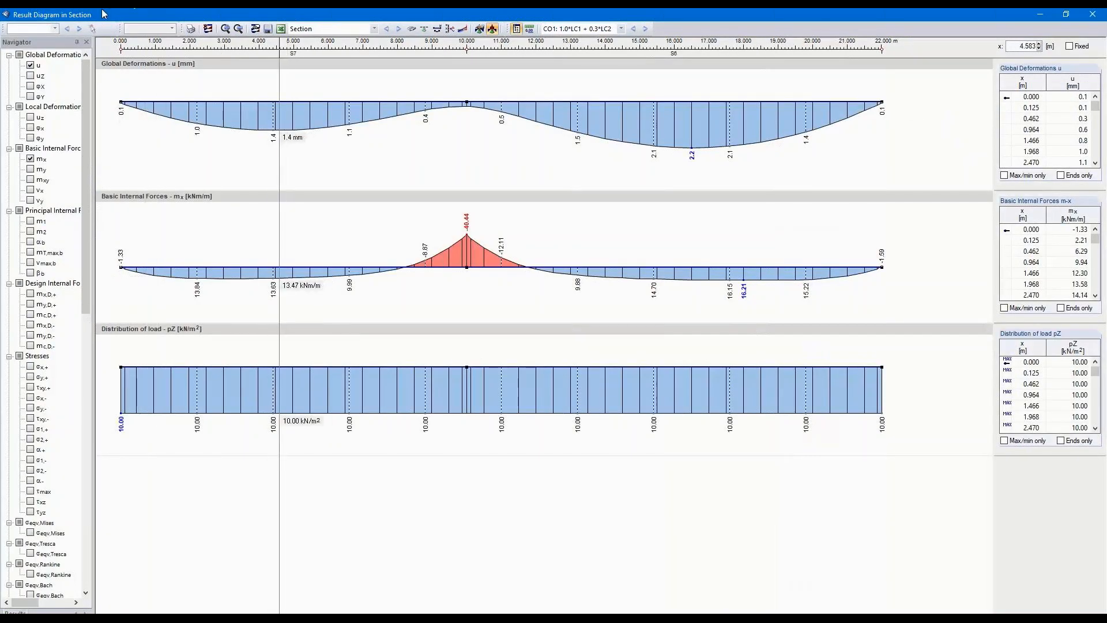
- In the section's result diagram, hide the deformation u and load distribution pZ, and add my, vx and vy beside mx
left_click(33, 66)
left_click(30, 66)
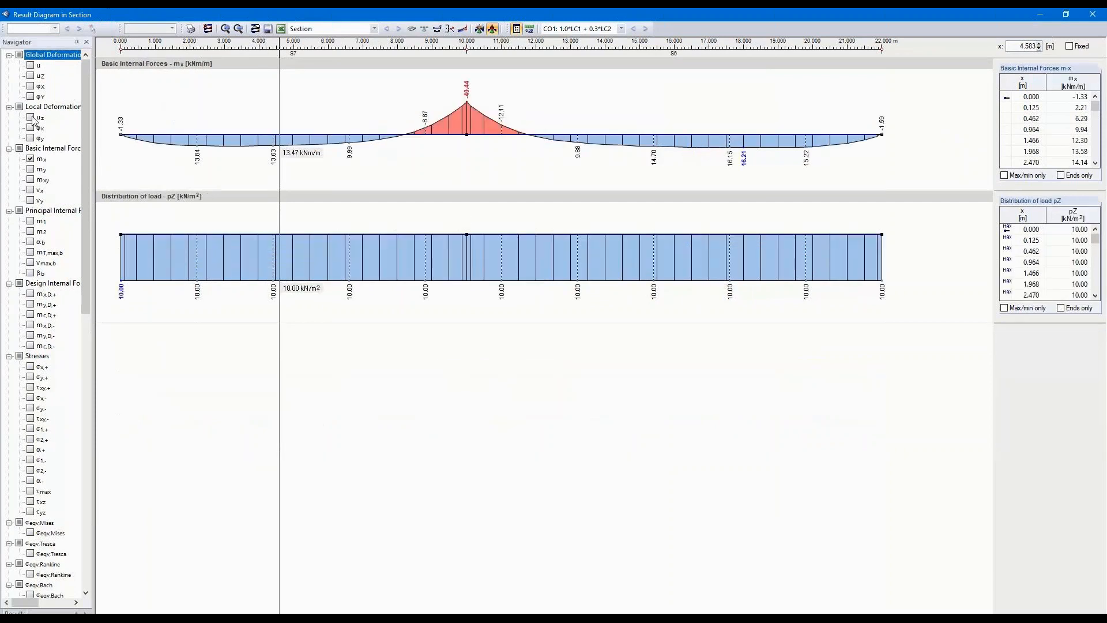
left_click(30, 169)
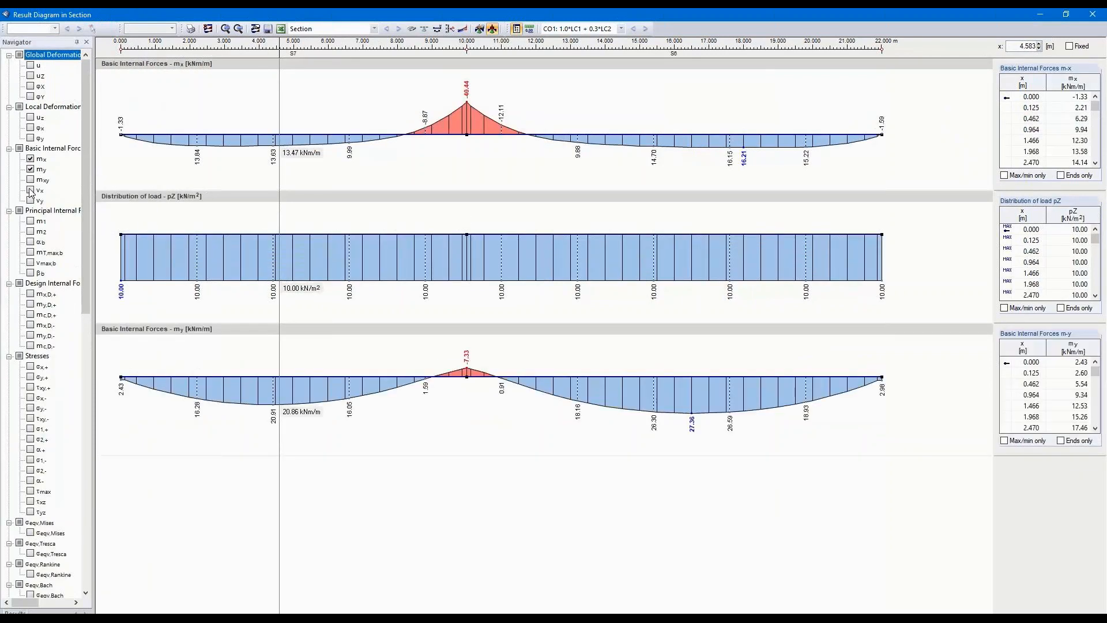
left_click(31, 191)
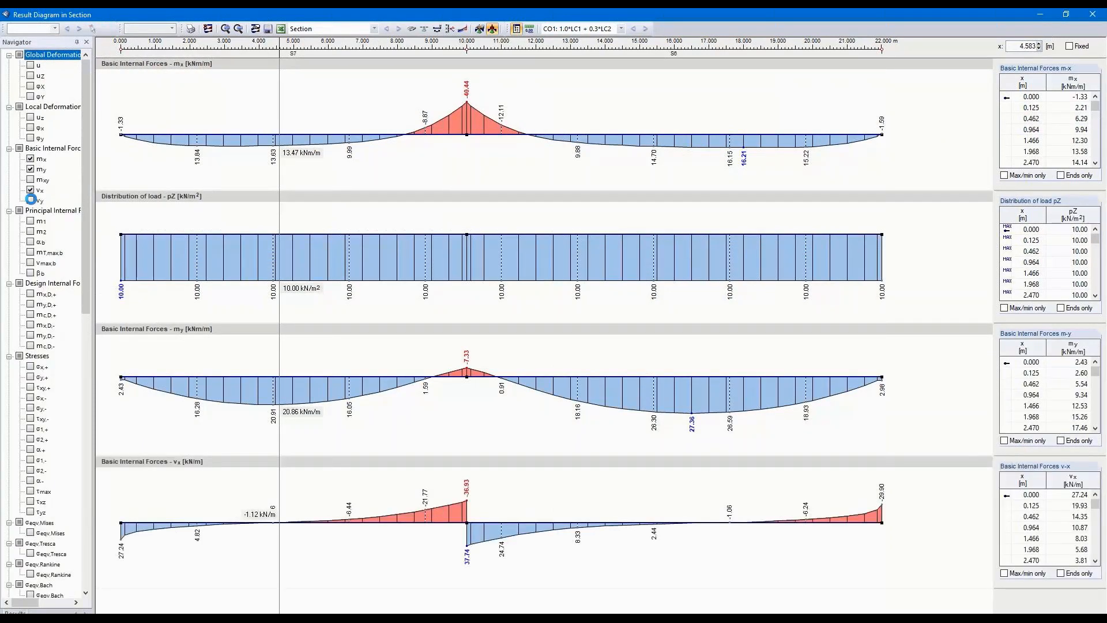
left_click(30, 199)
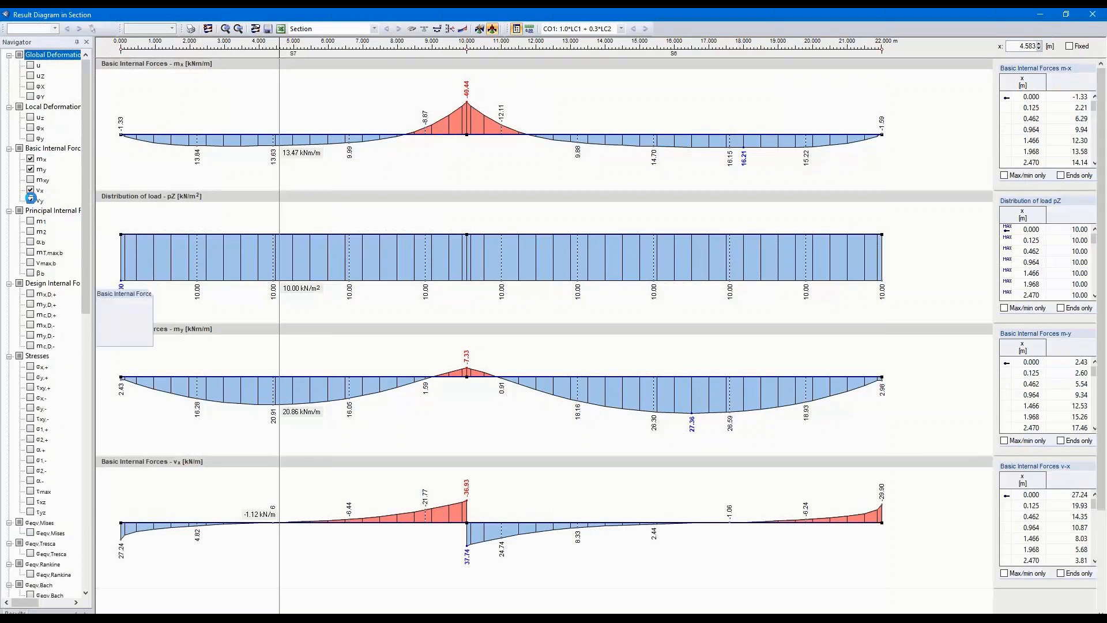
scroll(50, 328, "down", 15)
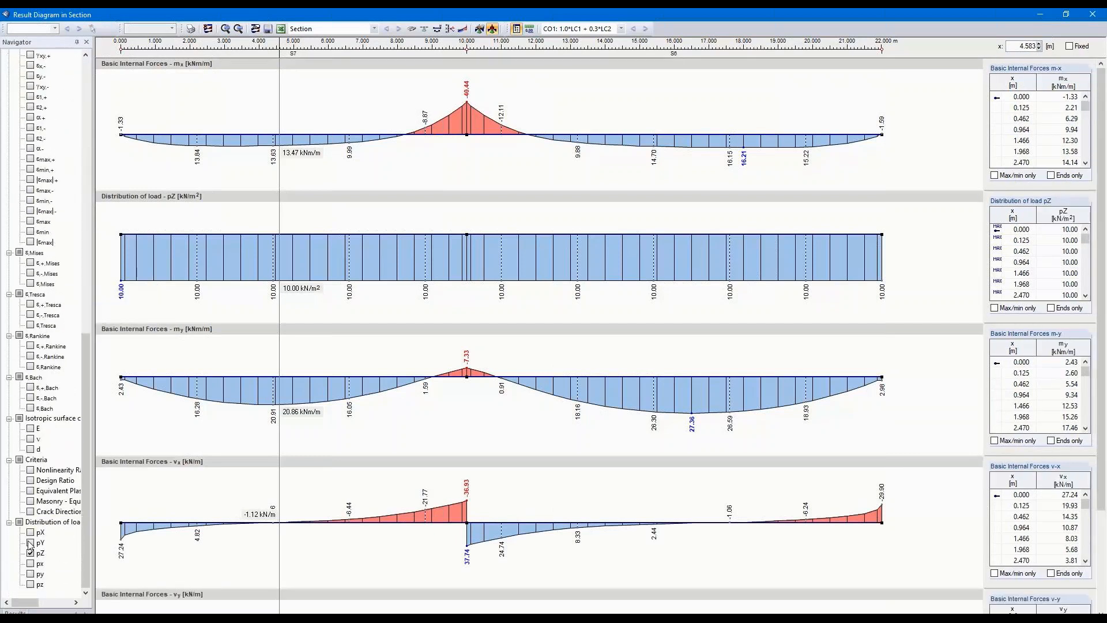
left_click(30, 553)
scroll(81, 223, "up", 15)
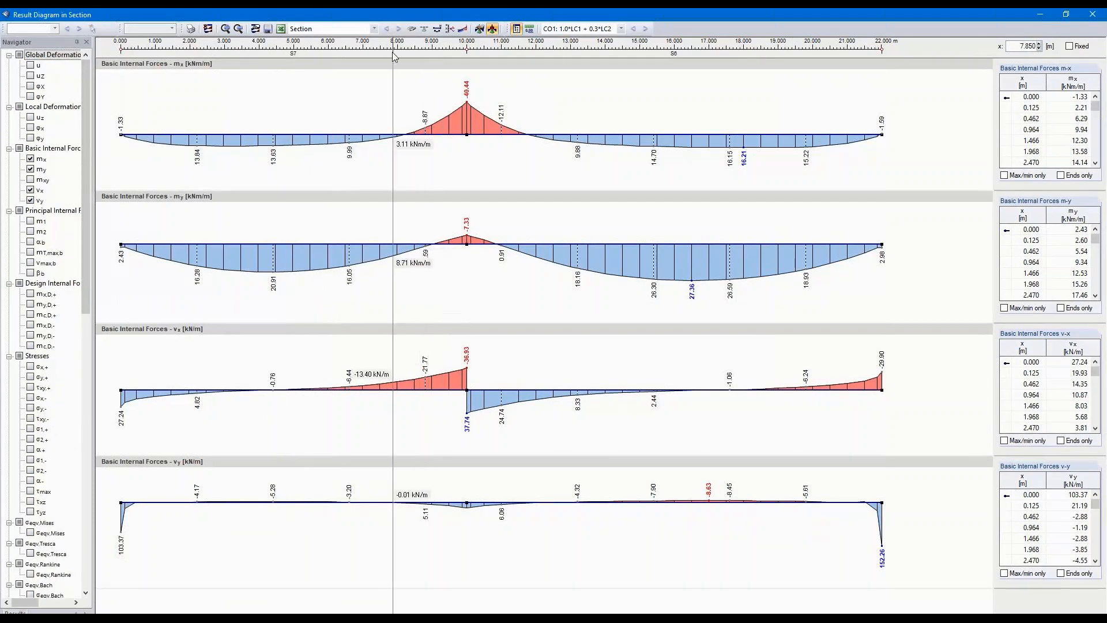
- Save the section under the name Section 1-1 and close its result diagram
left_click(268, 29)
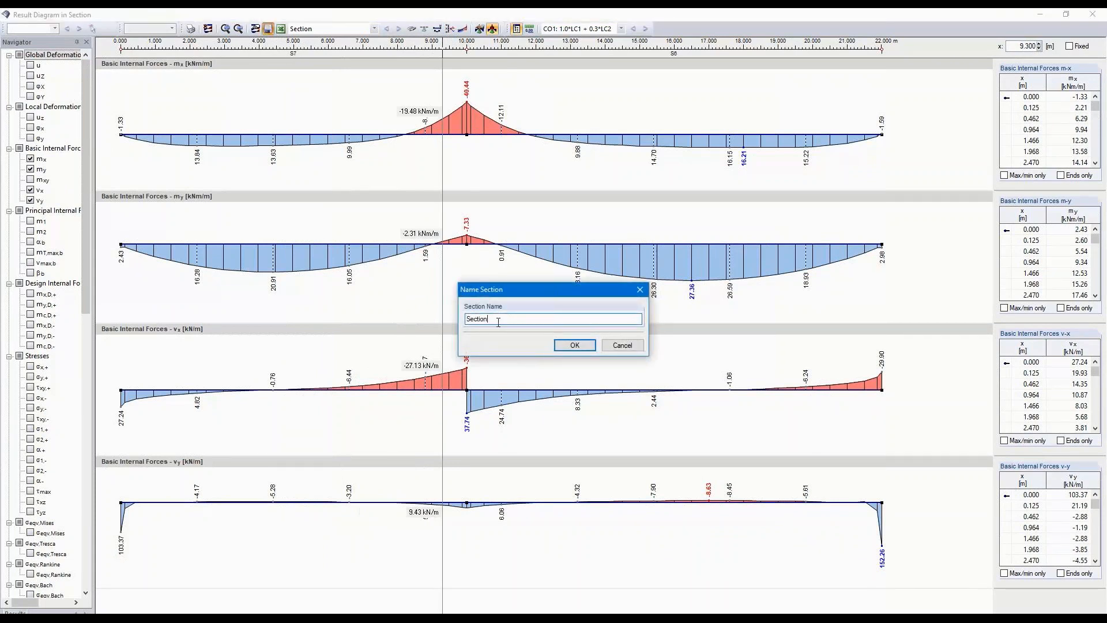
type("1-1")
left_click(575, 345)
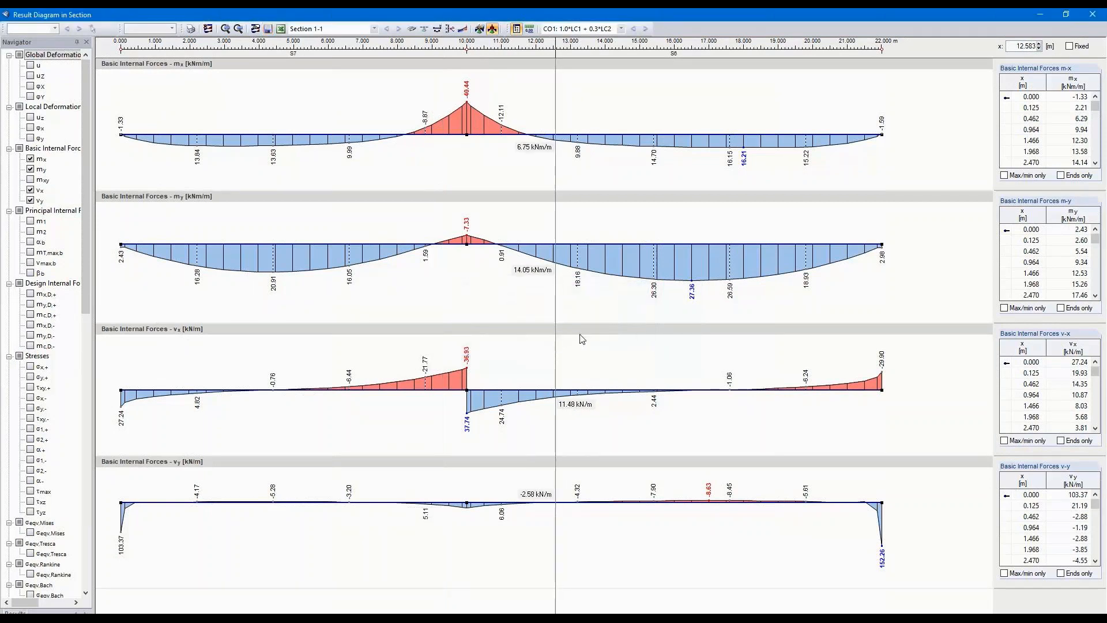
left_click(1092, 14)
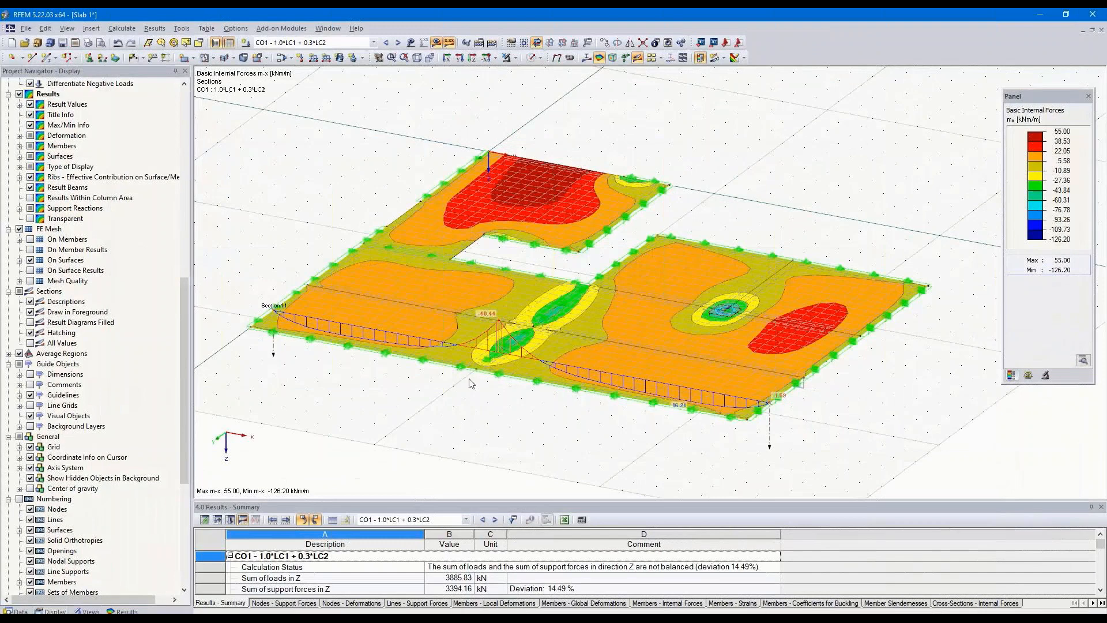
- Copy Section 1-1 six times across the slab with a displacement dY of -1 m
scroll(510, 352, "up", 5)
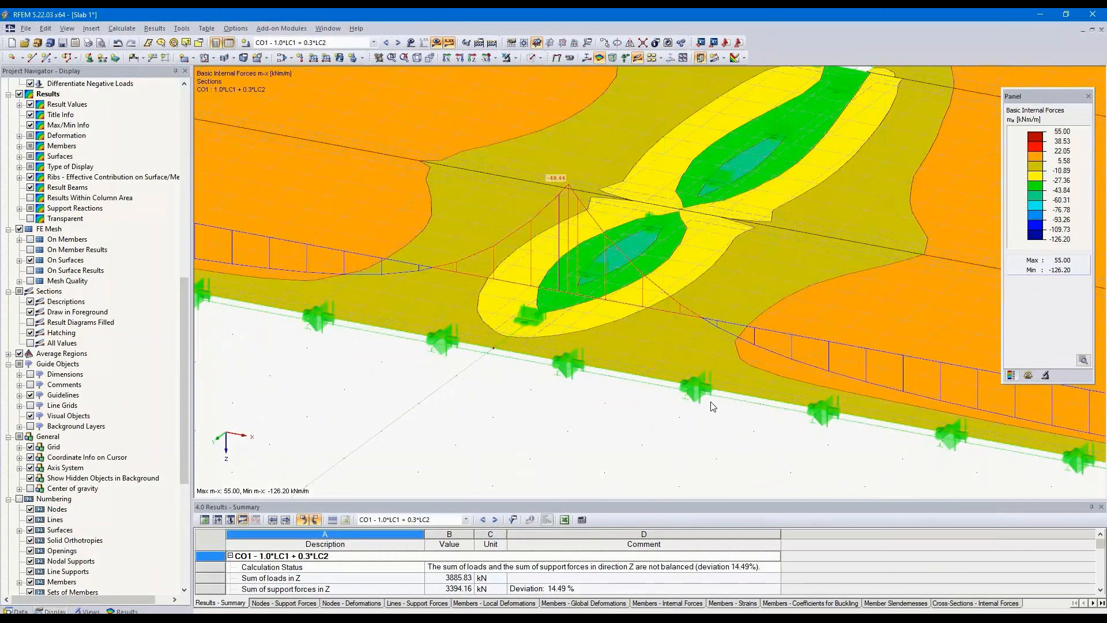
scroll(714, 406, "down", 5)
middle_click_drag(713, 406, 567, 368)
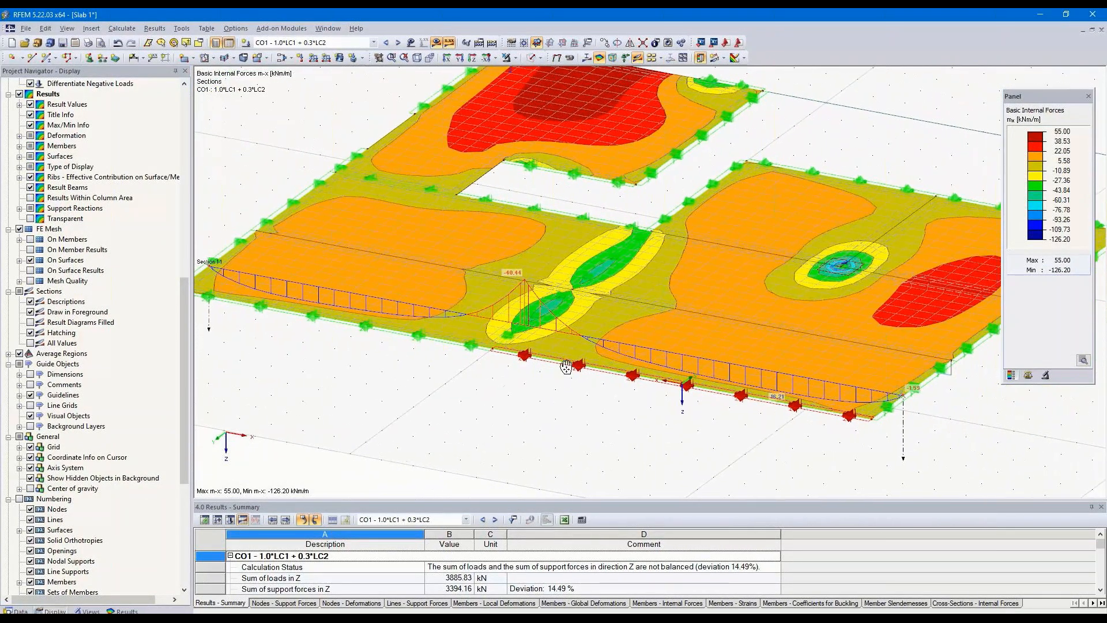
scroll(567, 367, "down", 3)
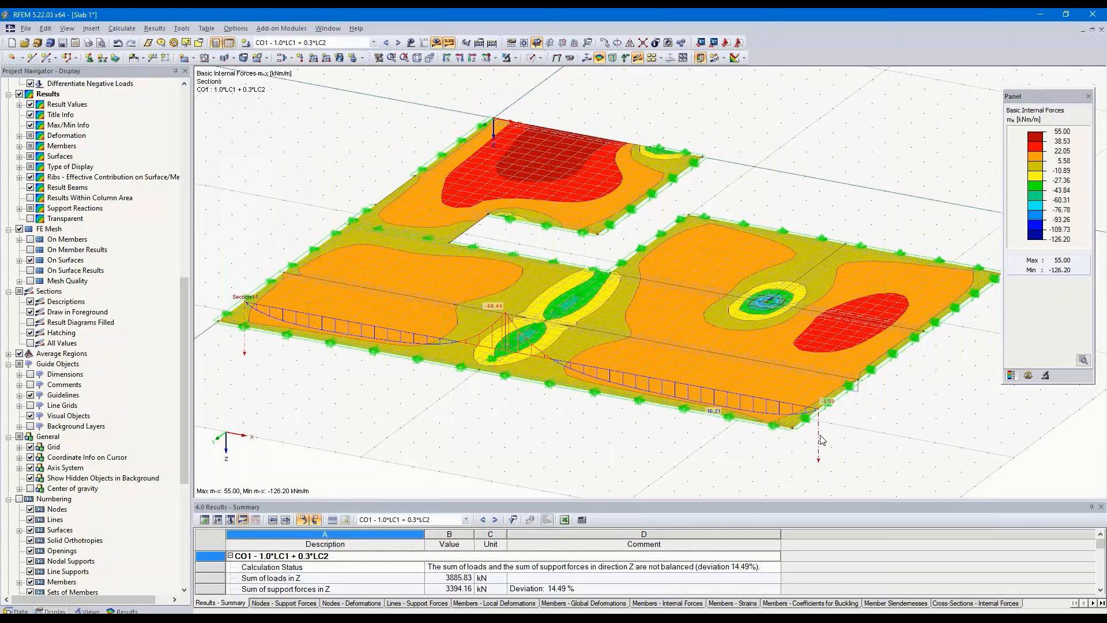
left_click(605, 43)
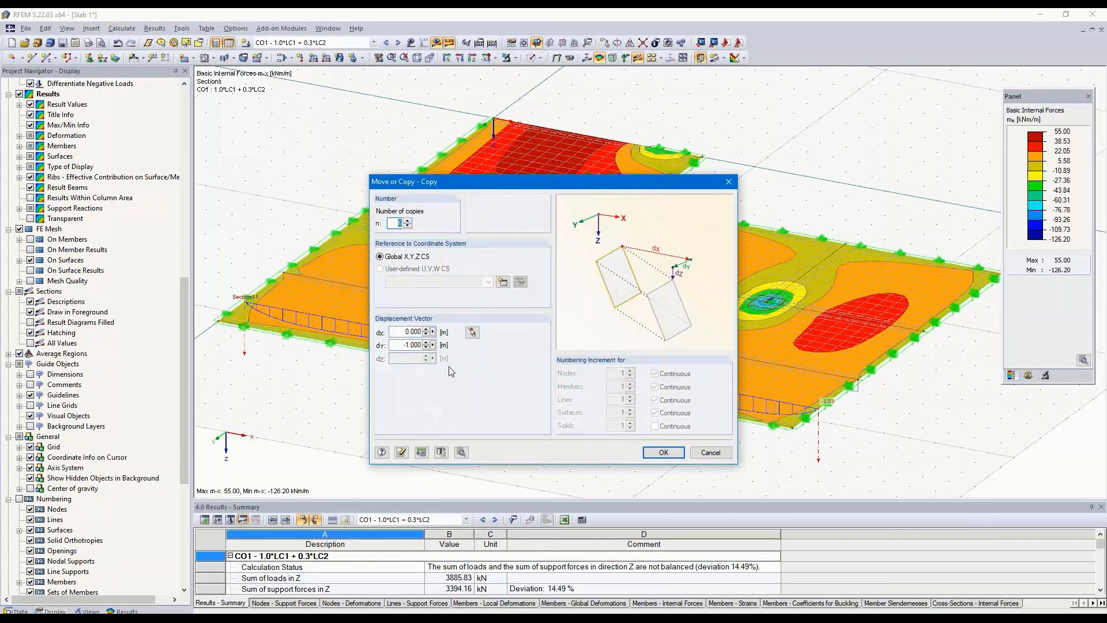
left_click(413, 344)
left_click(664, 452)
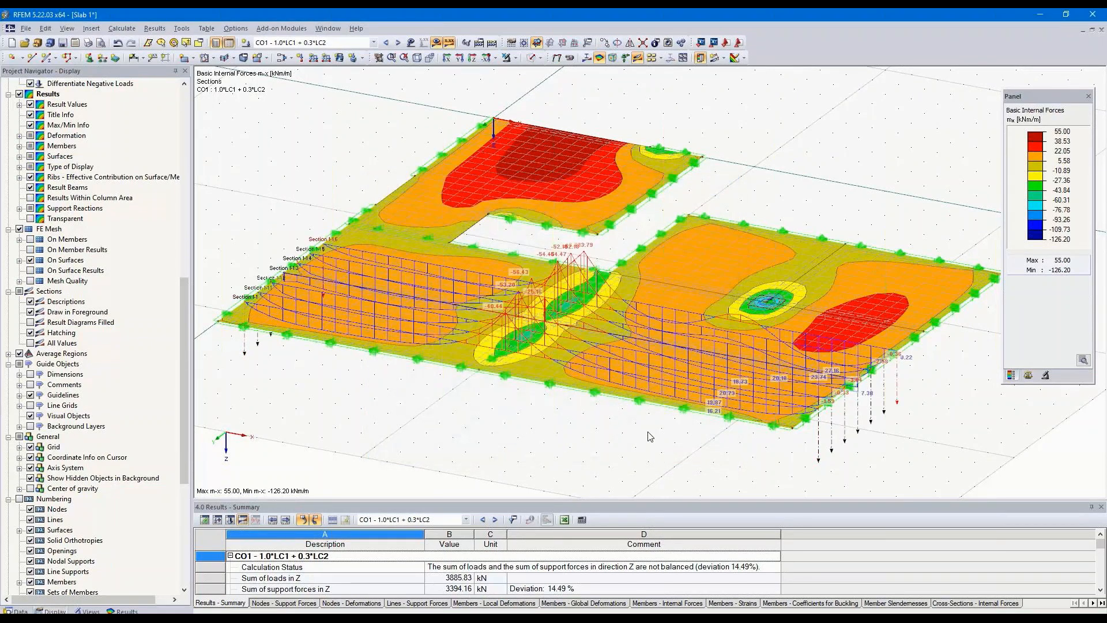
mouse_move(629, 441)
middle_mouse_down("ctrl")
mouse_move(635, 371)
mouse_move(511, 341)
mouse_move(341, 361)
mouse_move(337, 347)
mouse_move(349, 381)
mouse_move(622, 448)
middle_mouse_up("ctrl")
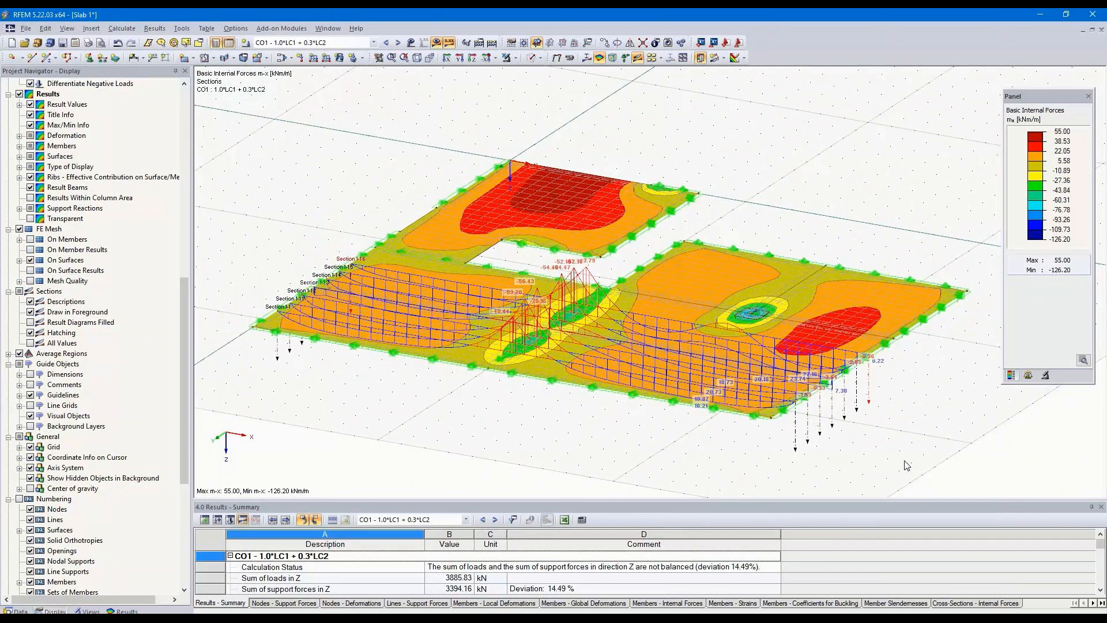
- Open the result diagram of Section 1-1 and define a linear smooth range from 9 m to 11 m
left_click(794, 428)
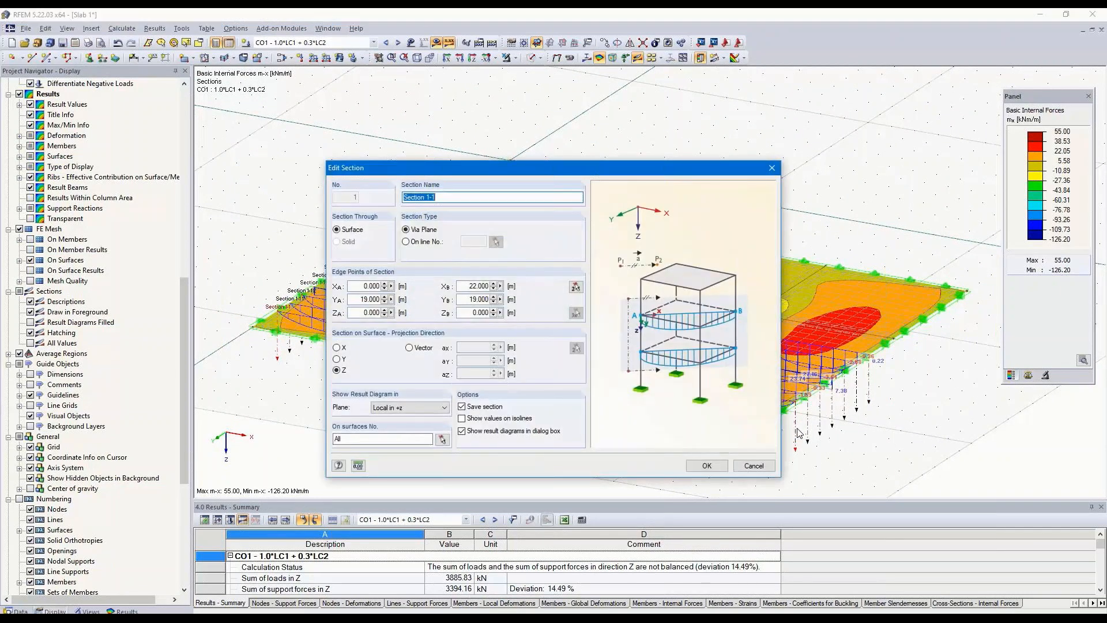
left_click(708, 467)
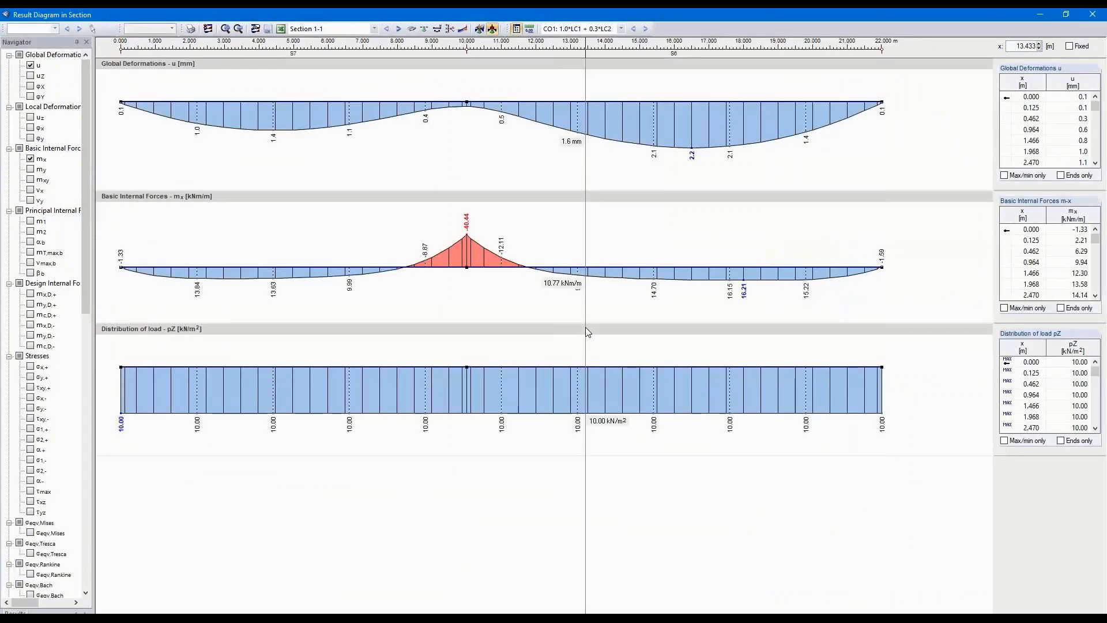
left_click(480, 29)
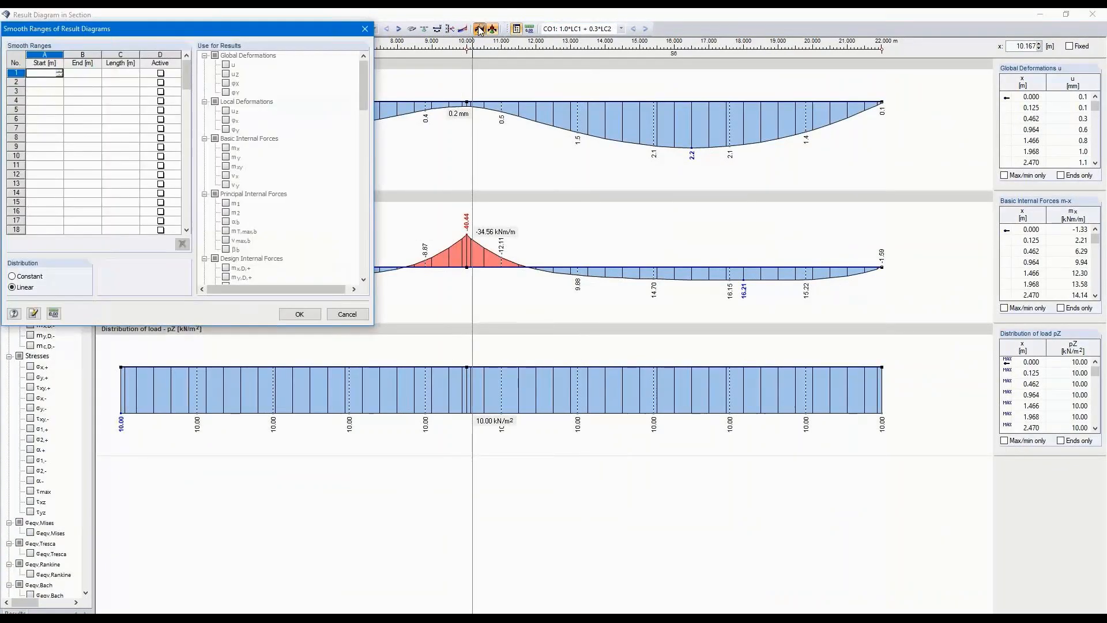
type("9")
left_click(86, 74)
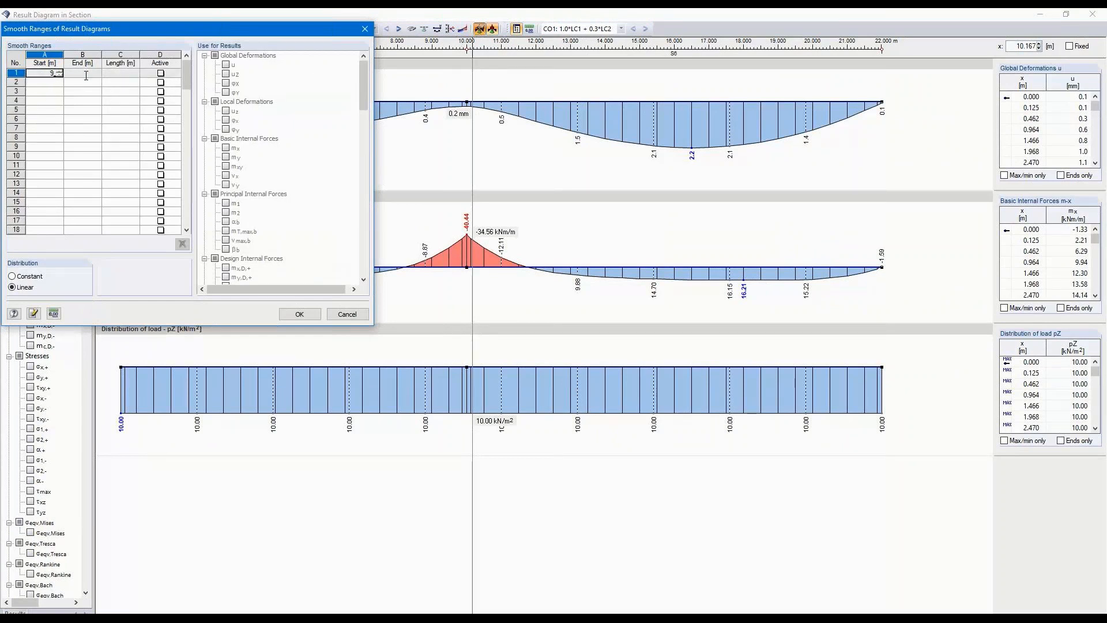
type("11")
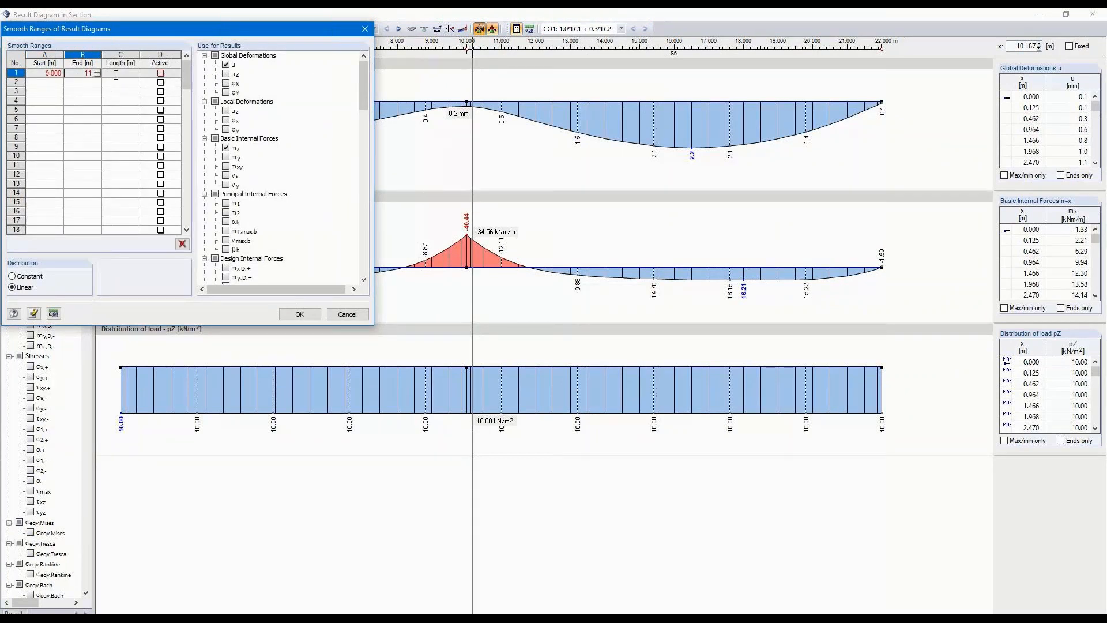
key("Tab")
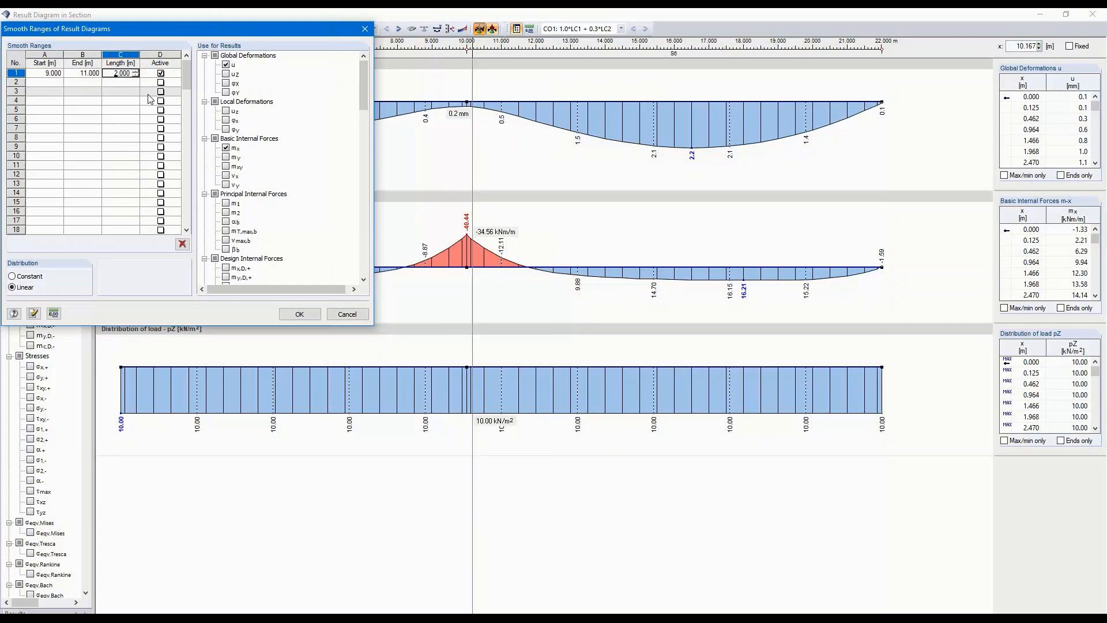
- Exclude the global deformation u from the smoothing, hide its diagram and close the section's result window
left_click(226, 65)
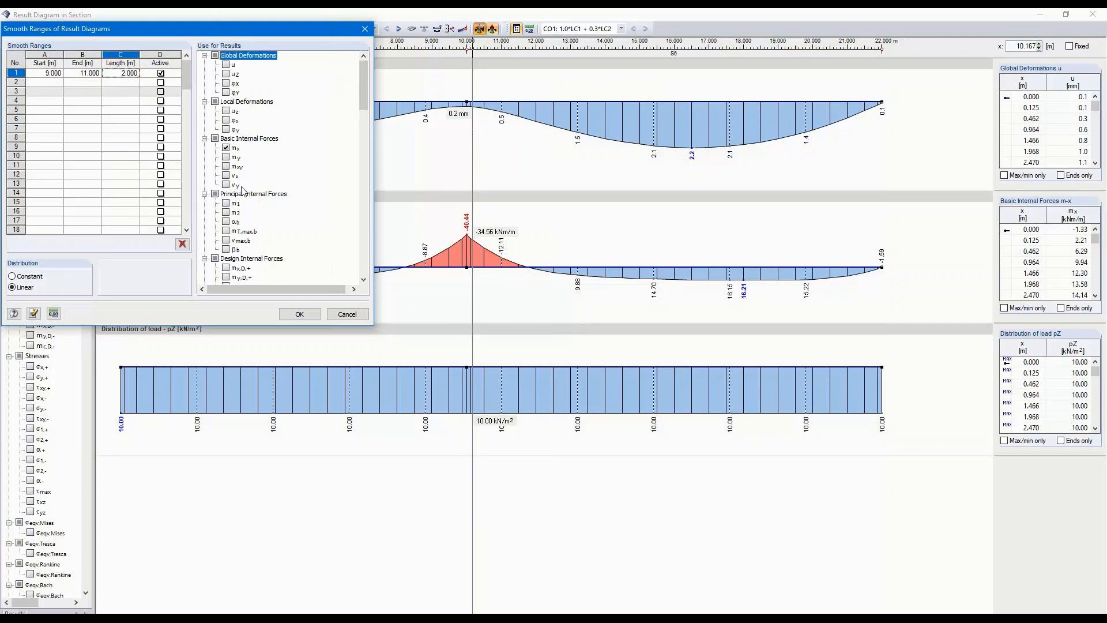
left_click(299, 314)
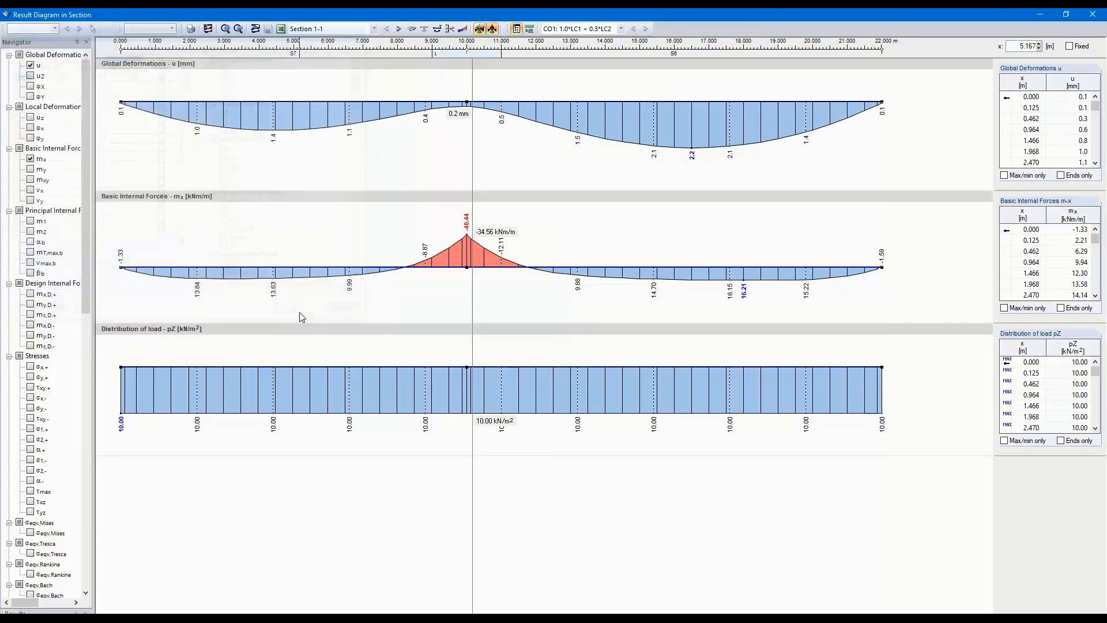
left_click(31, 66)
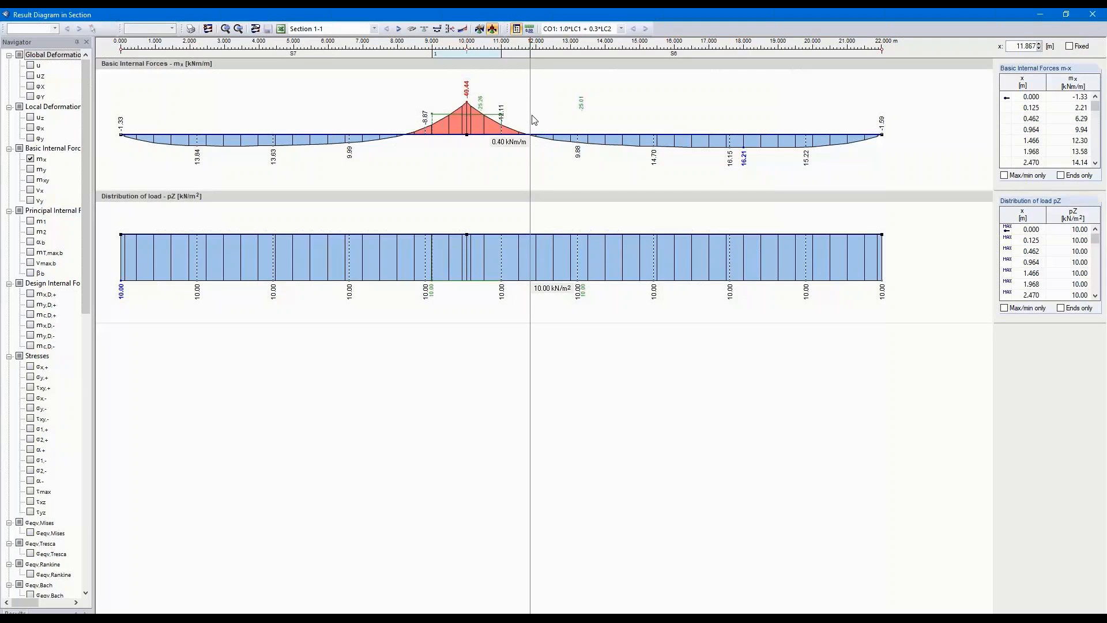
left_click(1100, 16)
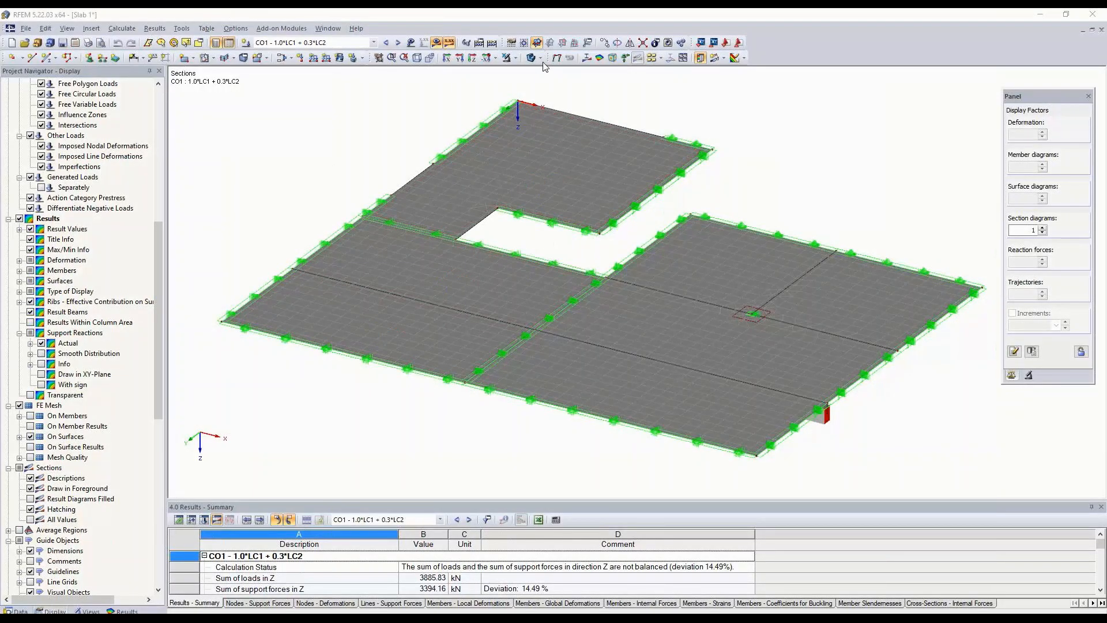
- Show the slab model as a wireframe and turn on the display of its support reactions
left_click(540, 58)
left_click(575, 70)
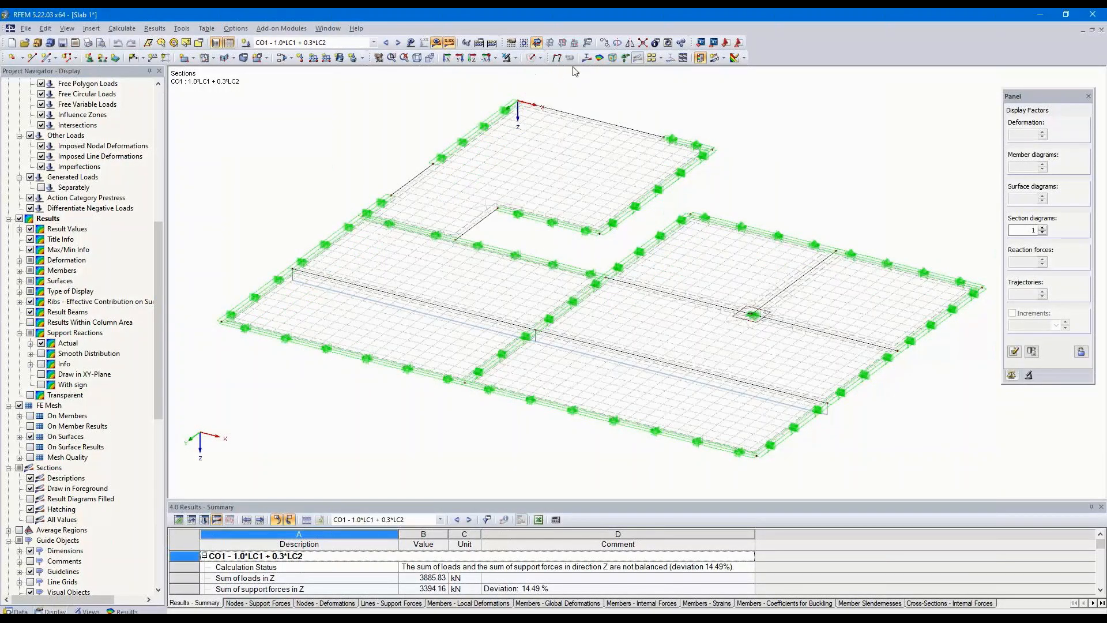
left_click(626, 58)
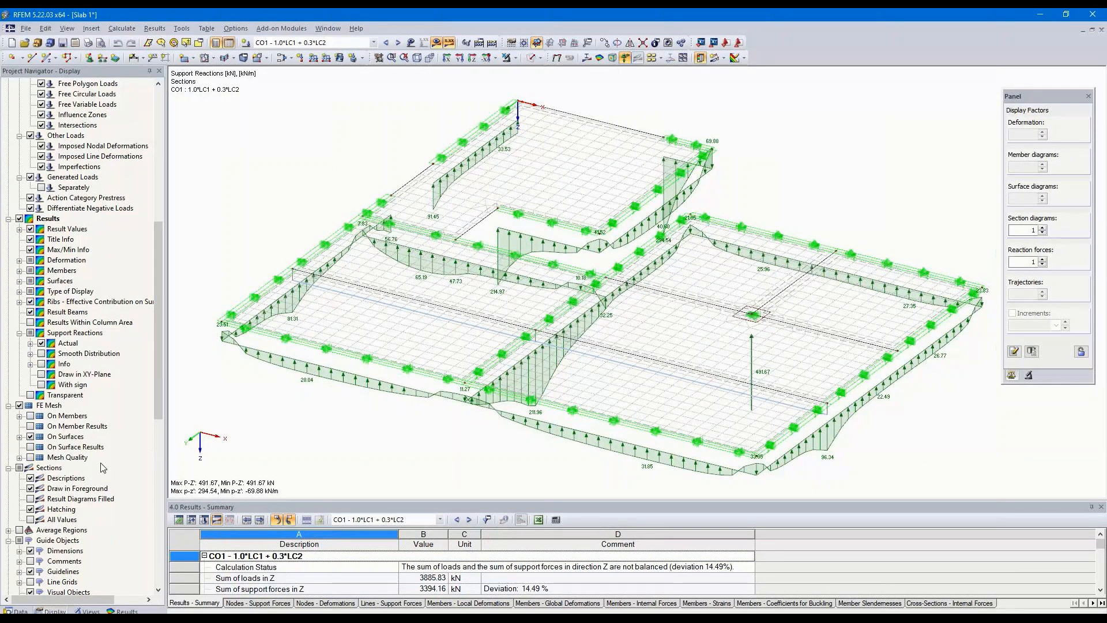
- Switch the support reaction display from the actual distribution to the smooth distribution with constant mean values
left_click(31, 344)
left_click(31, 364)
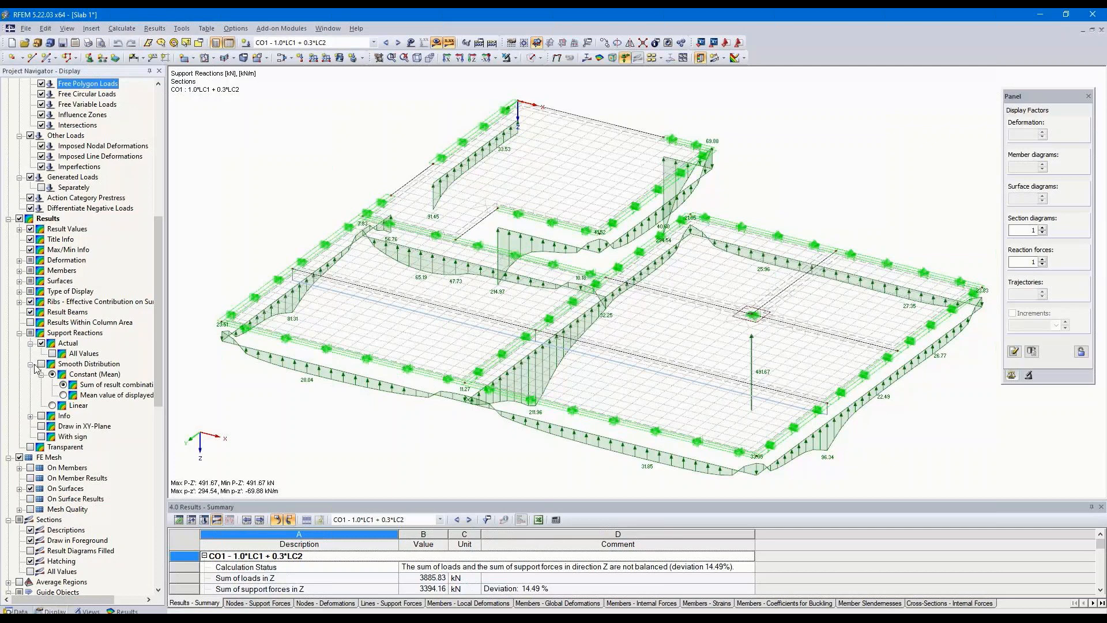
left_click(42, 343)
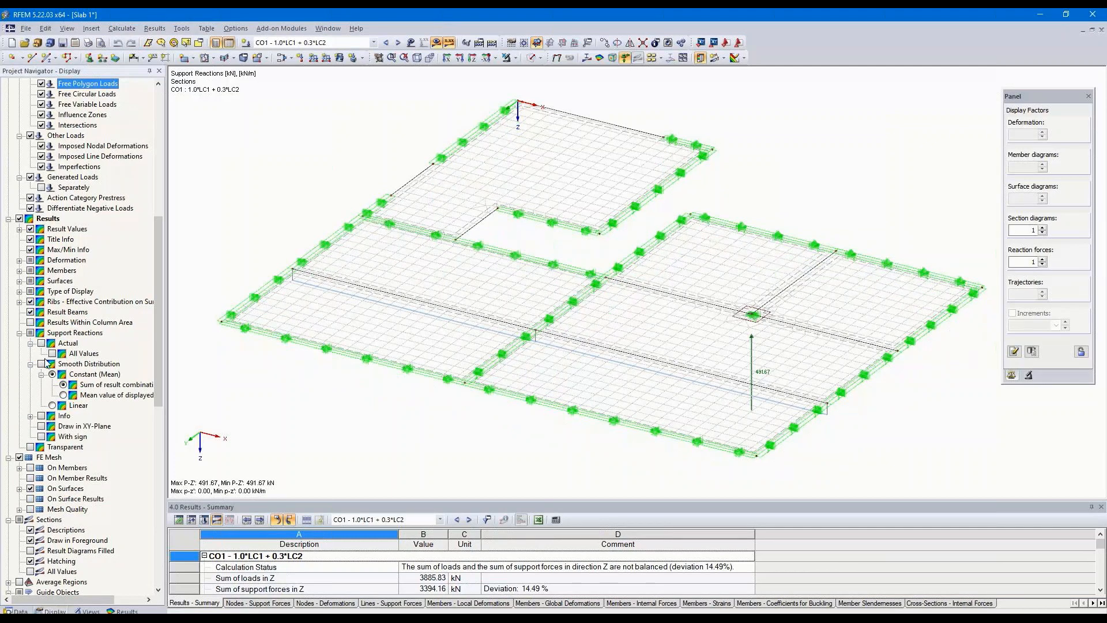
left_click(41, 364)
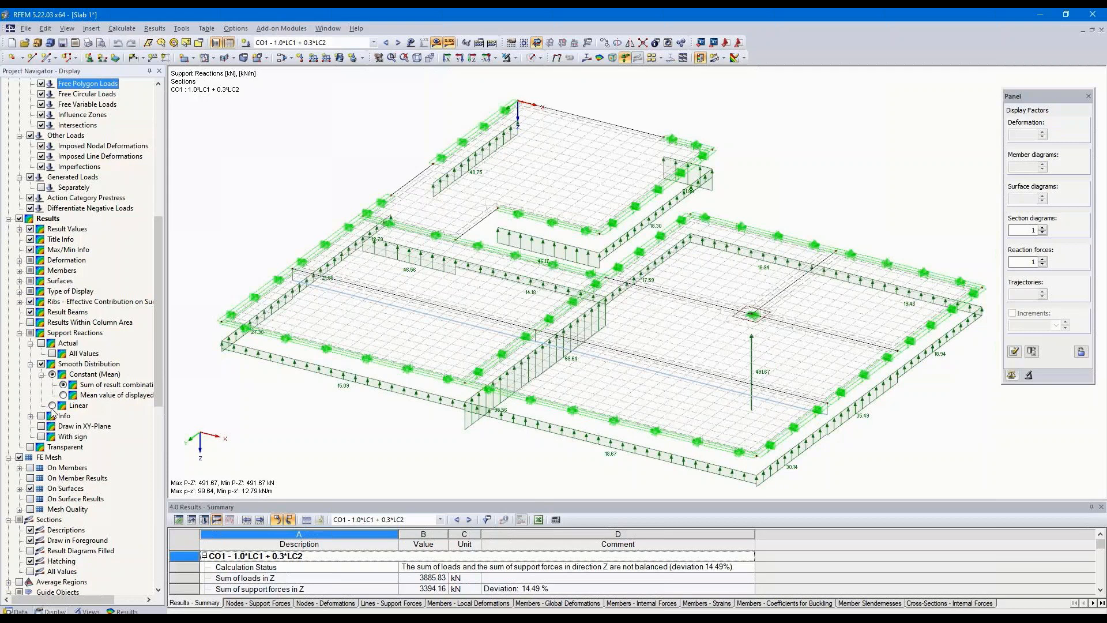
- Preview the linear smooth distribution, return to constant mean values and draw the support reactions in the XY-plane
left_click(52, 406)
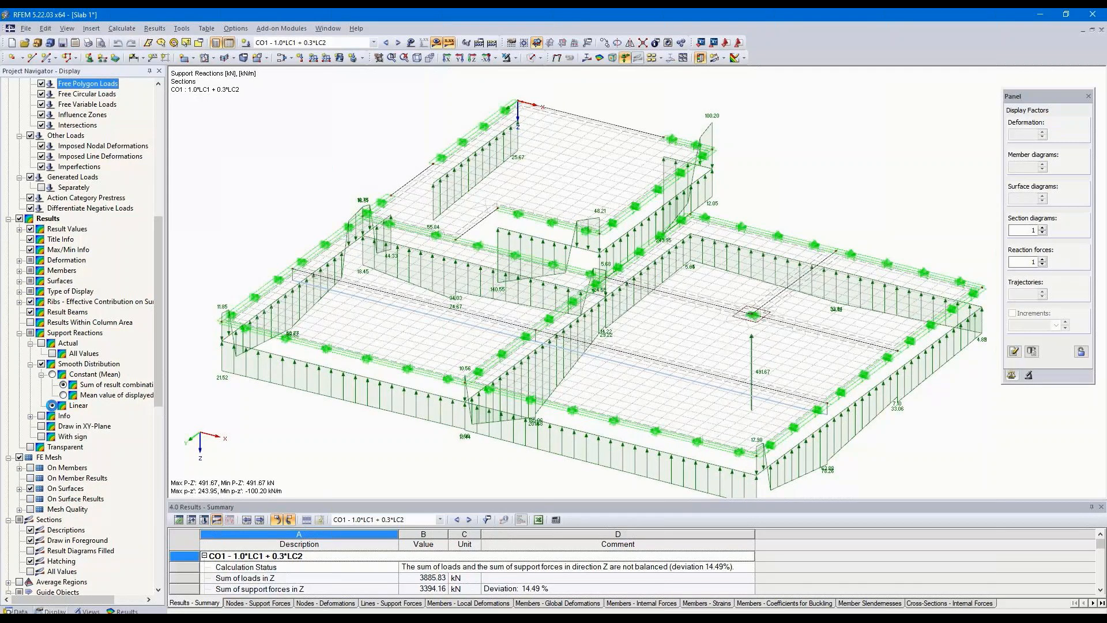
left_click(52, 374)
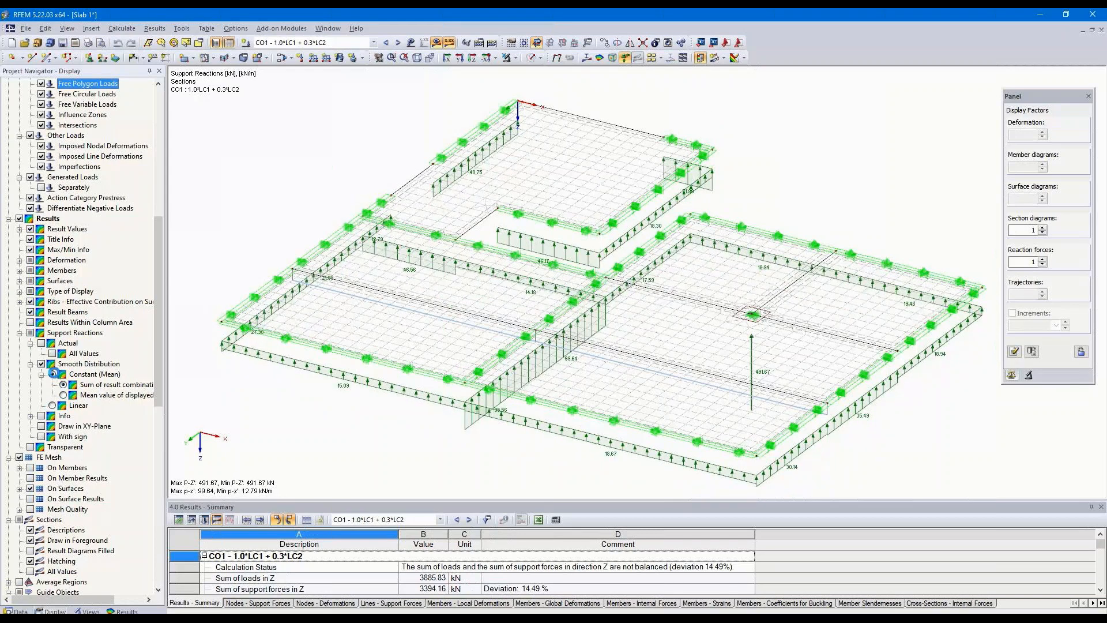
left_click(30, 416)
left_click(42, 436)
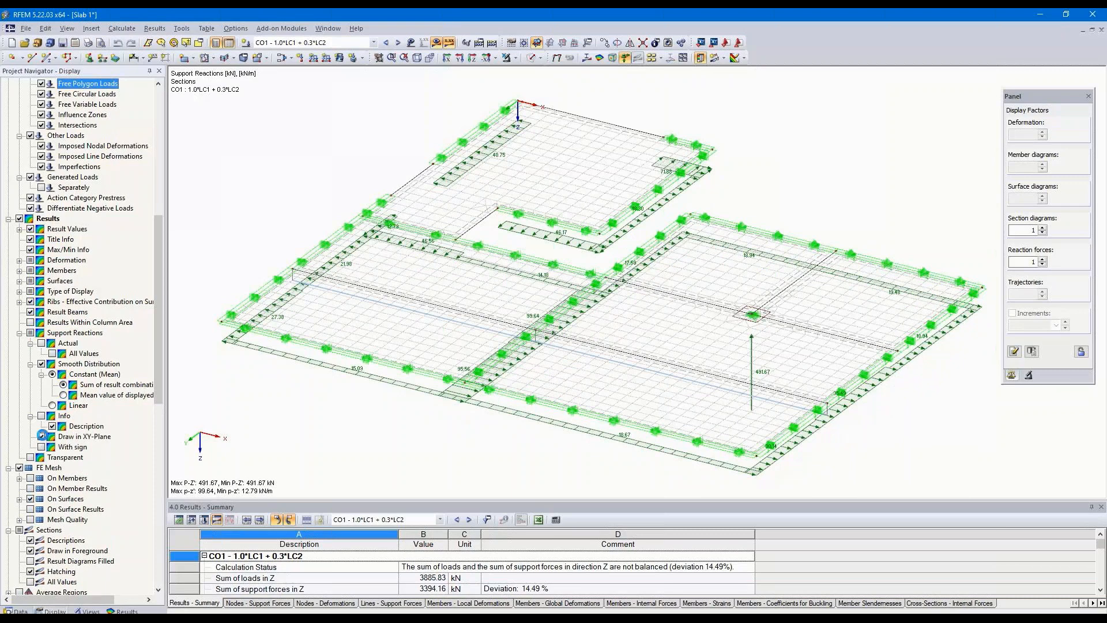
- Show the support reaction info boxes, examine them up close and in plan view, and hide them again
left_click(41, 416)
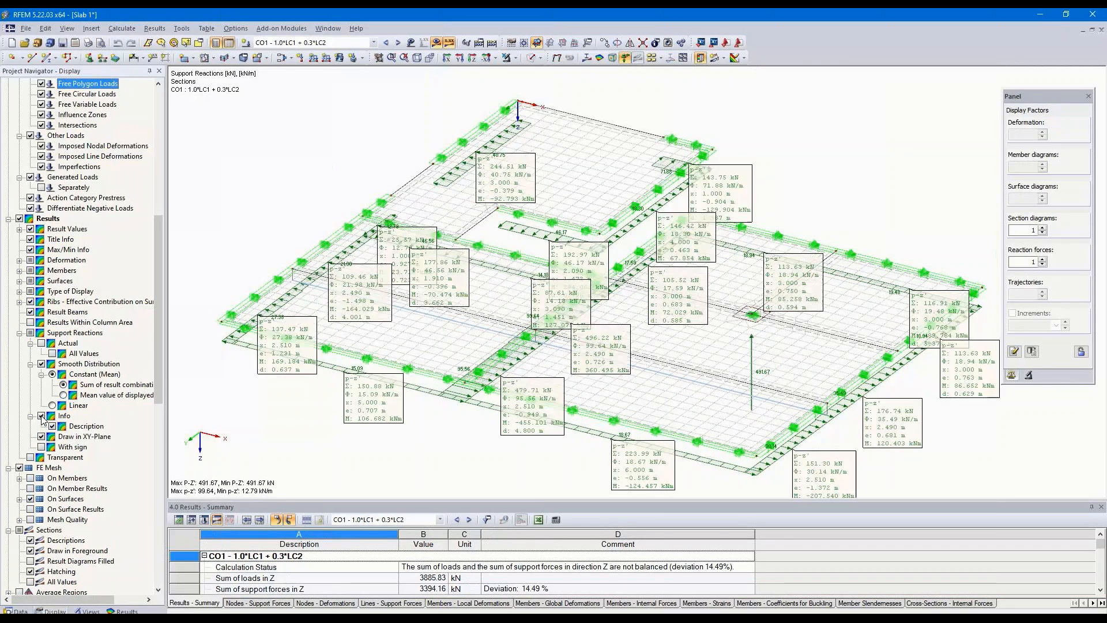
scroll(419, 271, "up", 4)
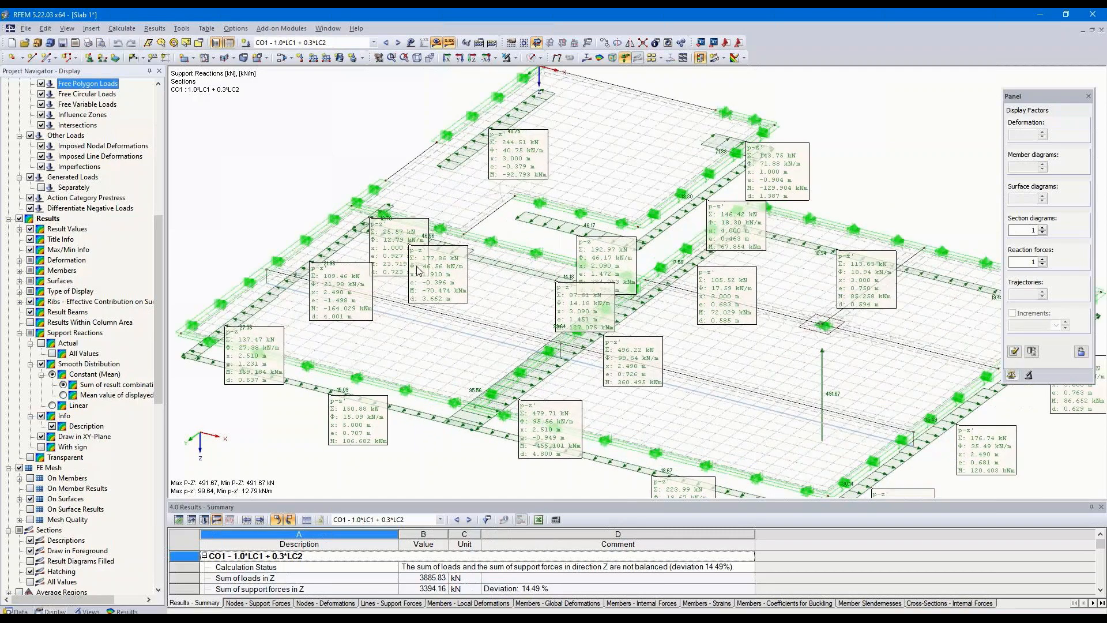
scroll(419, 271, "up", 5)
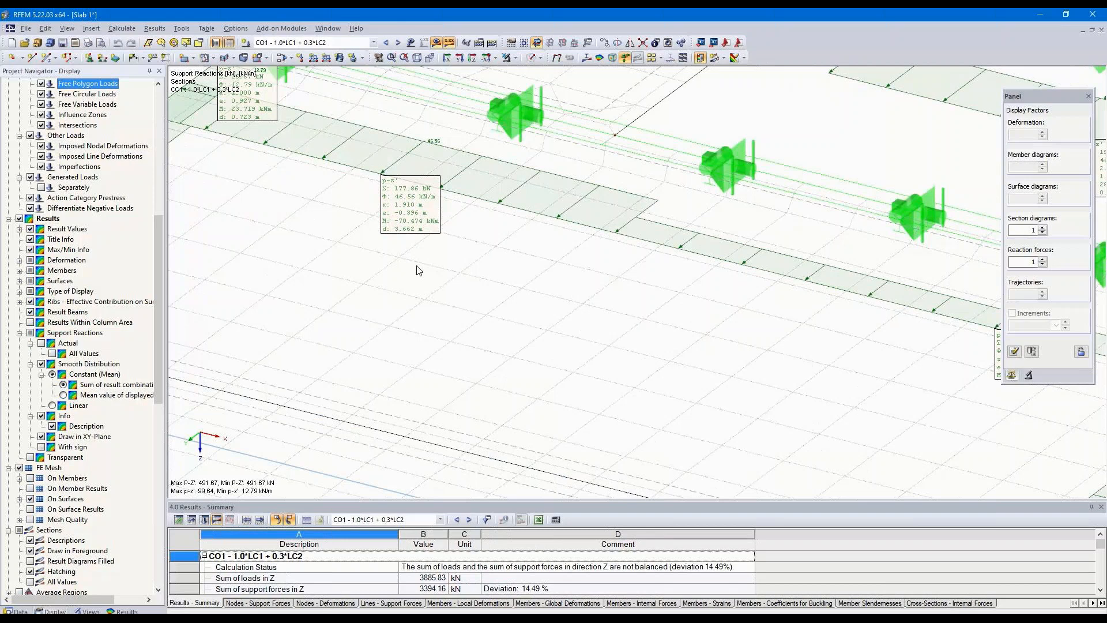
scroll(419, 271, "down", 5)
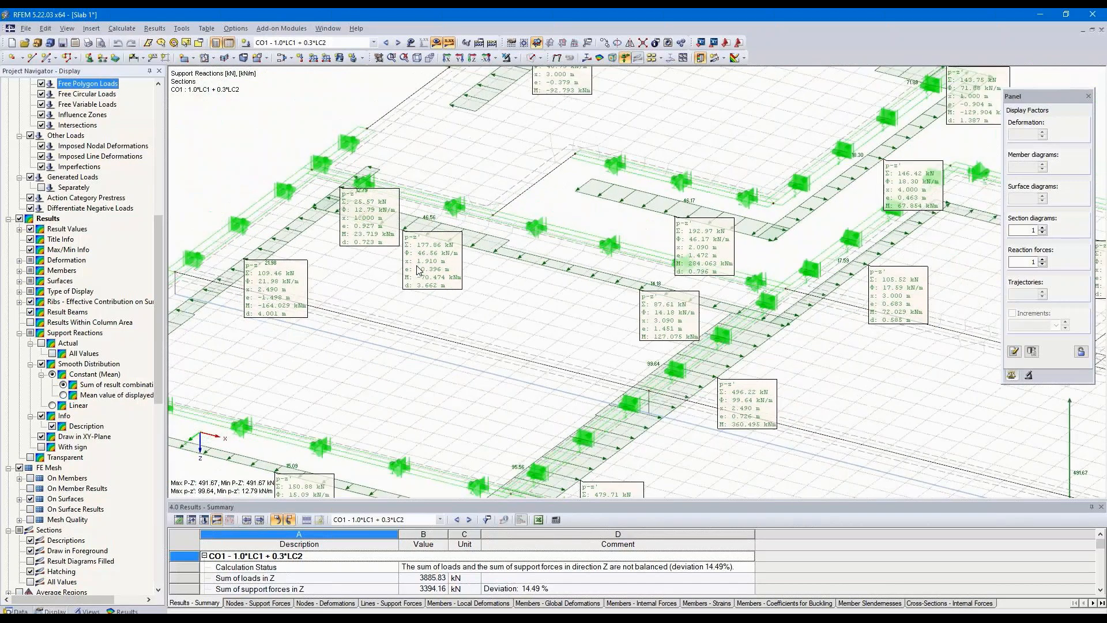
left_click(459, 58)
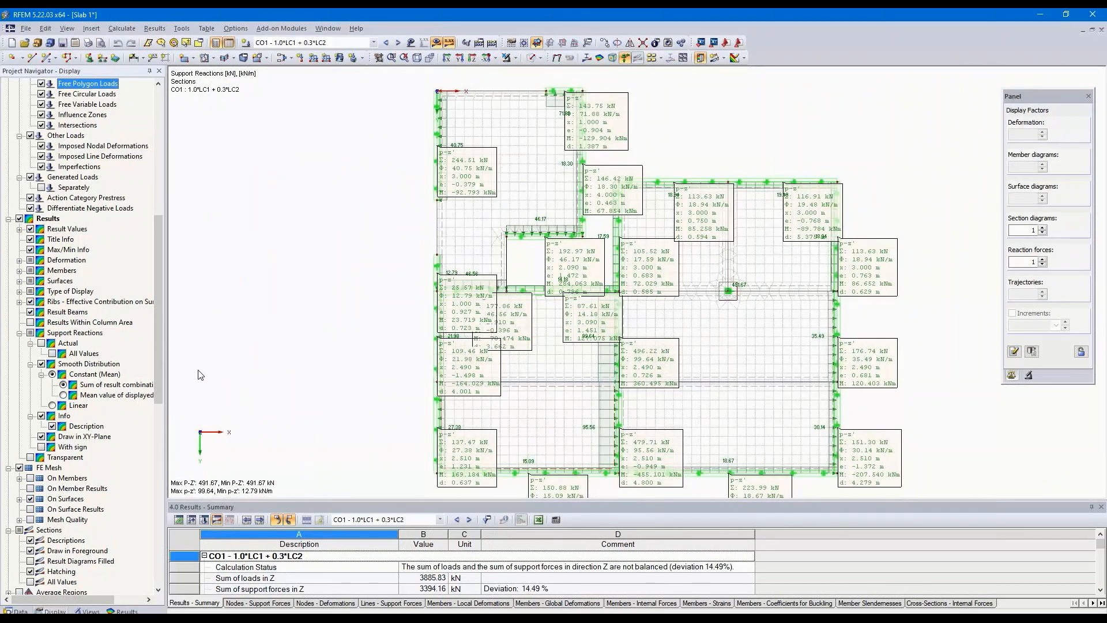
left_click(41, 416)
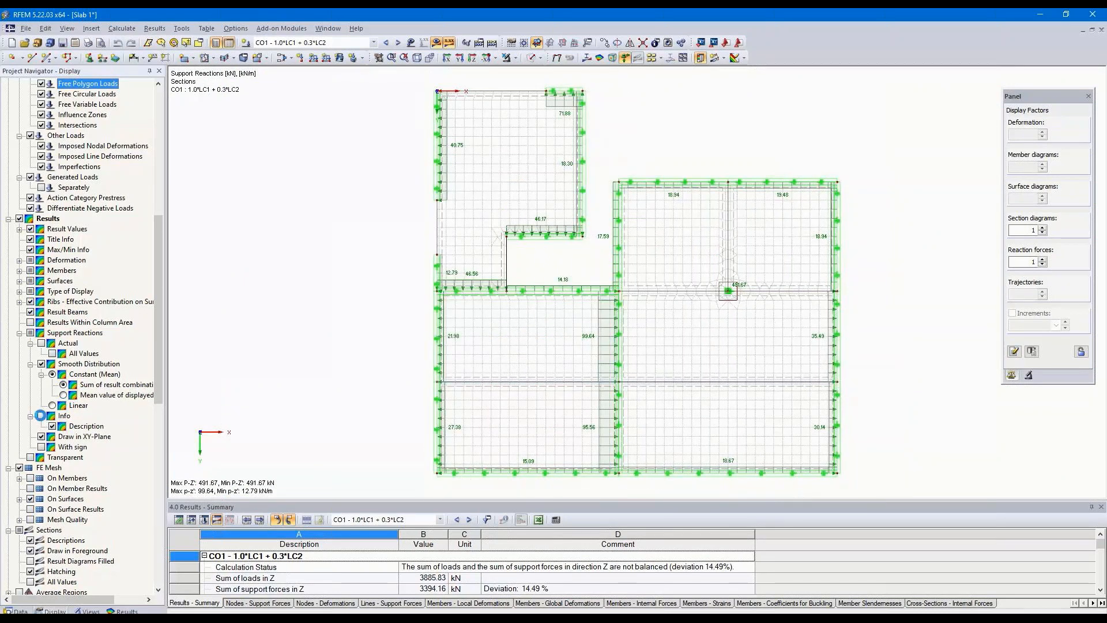
- Display the support reaction values with their signs and look closely at the area around the column support
left_click(42, 447)
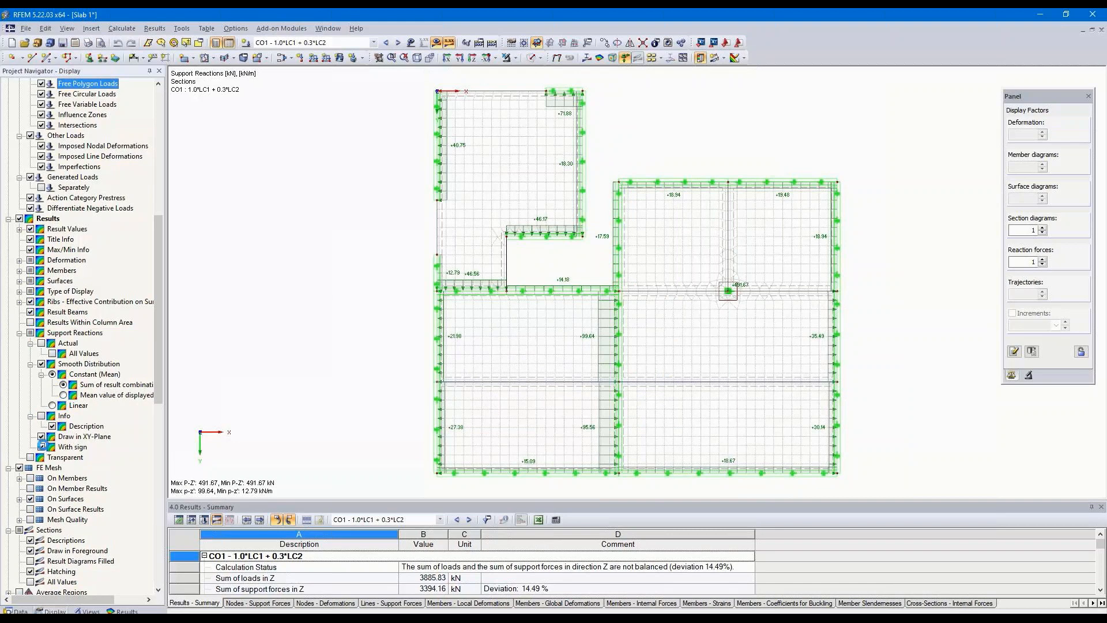
scroll(777, 294, "up", 3)
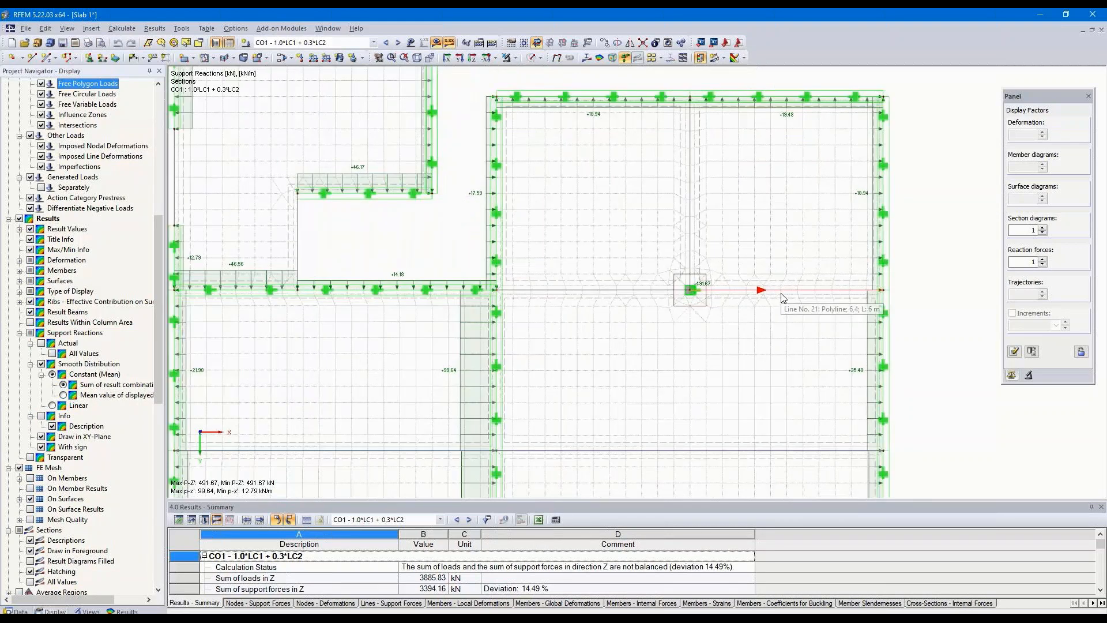
scroll(783, 298, "up", 2)
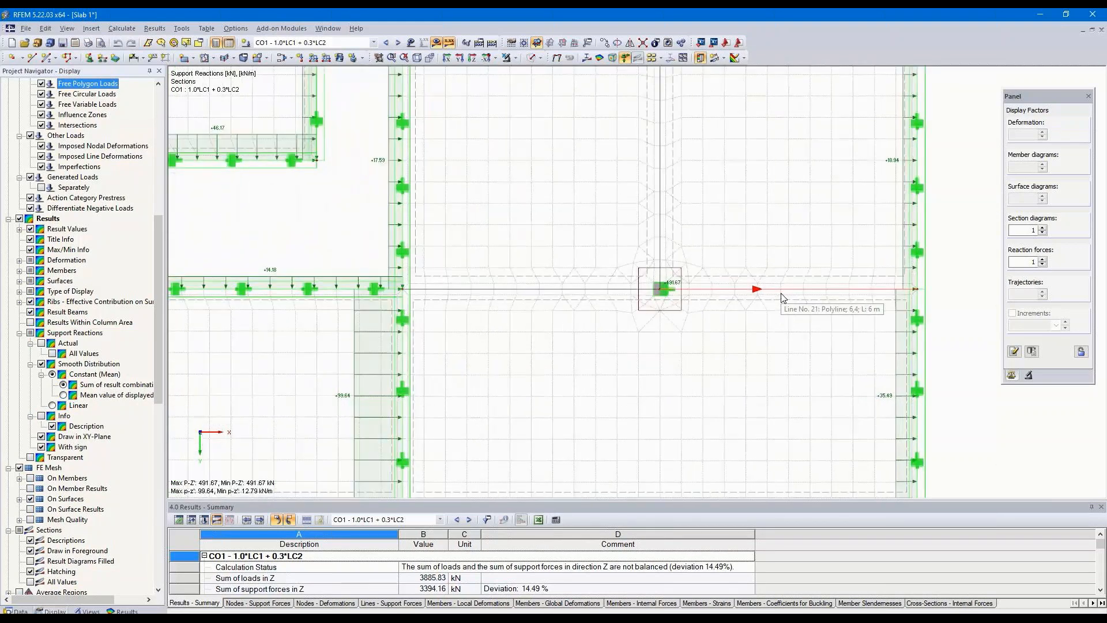
scroll(783, 298, "down", 5)
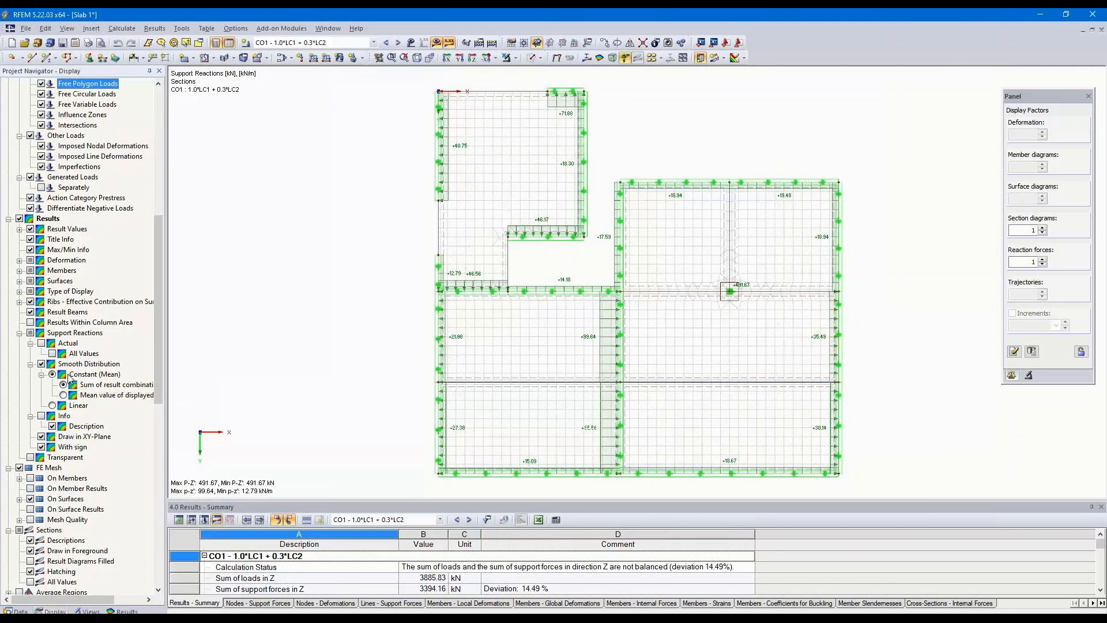
- Switch the support reactions to linear smoothing, stop drawing them in the XY-plane and return to a 3D view
left_click(53, 406)
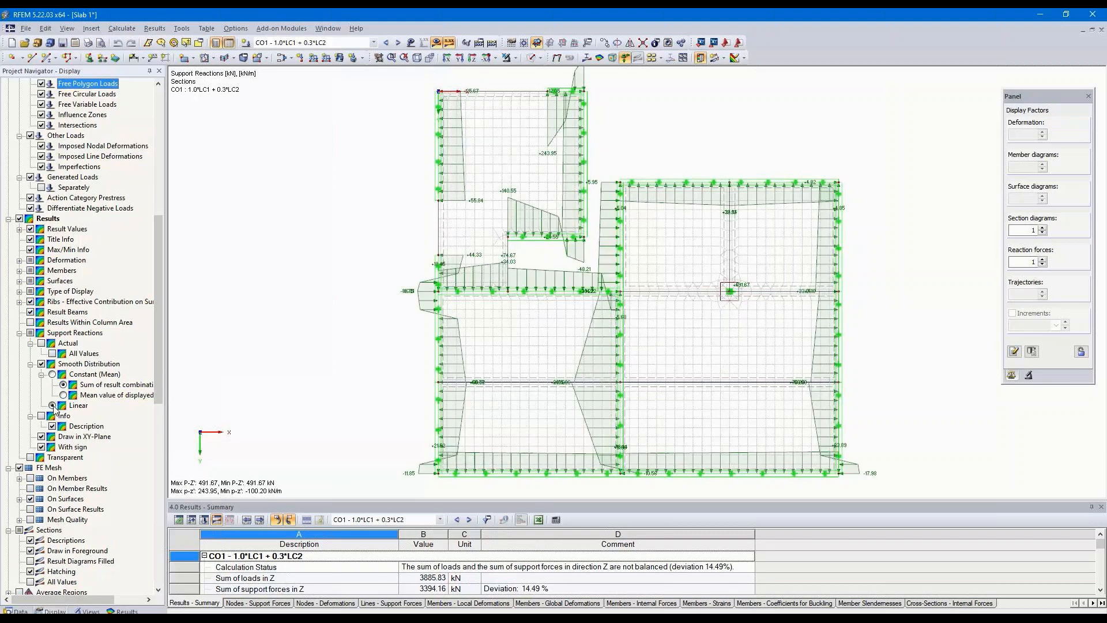
left_click(41, 437)
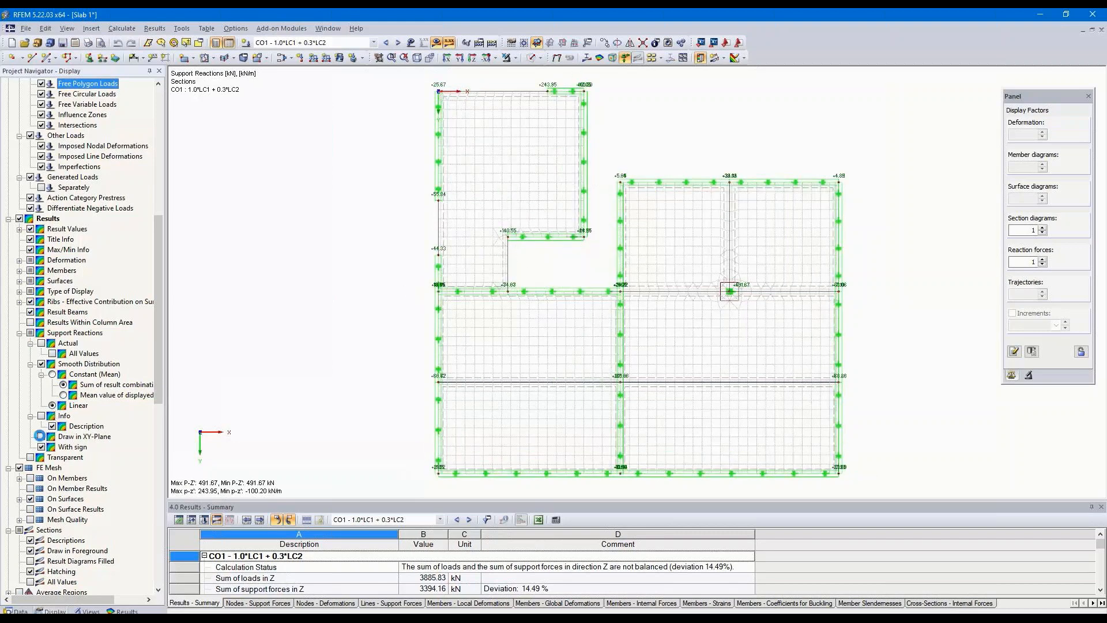
left_click(417, 57)
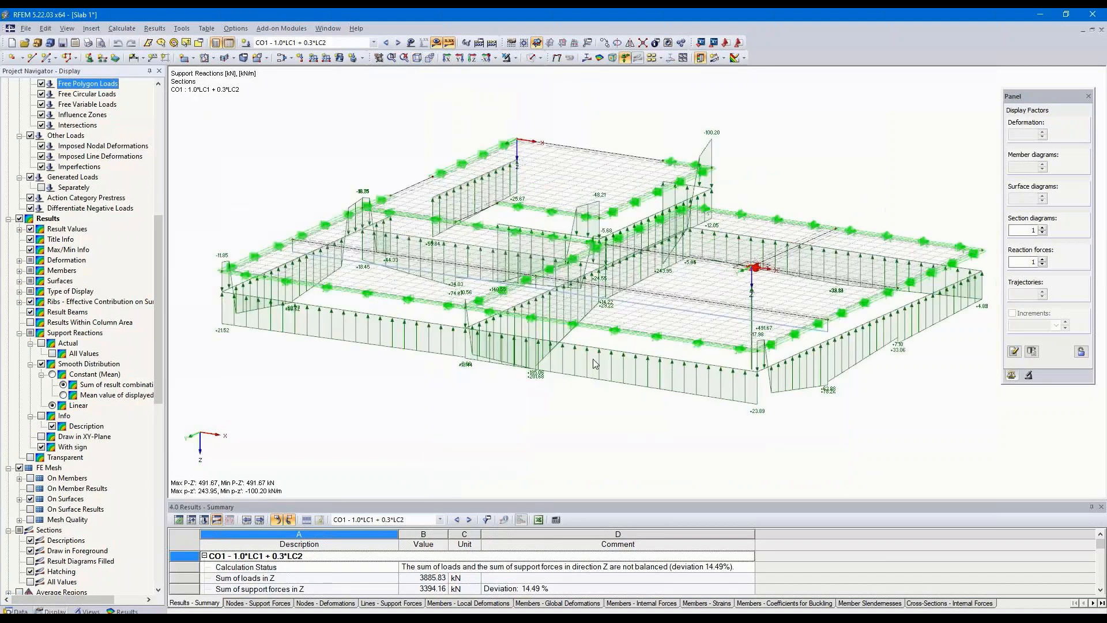
- Open the result diagram of the line support along the slab's front edge, overlay its linear smoothed distribution and close the diagram
scroll(600, 345, "up", 5)
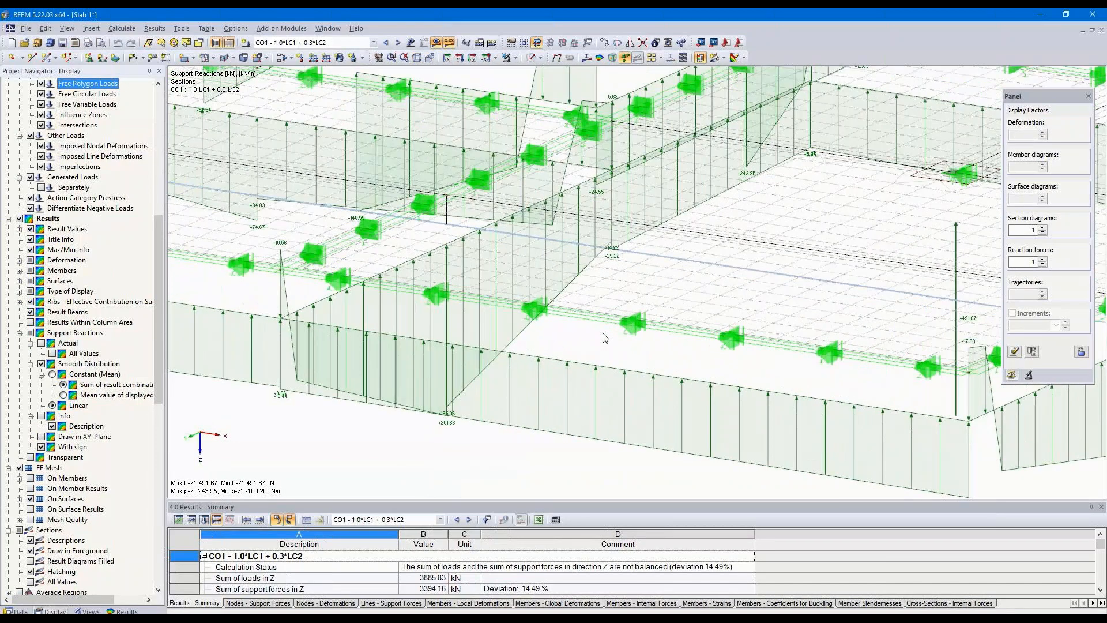
left_click(688, 330)
right_click(687, 330)
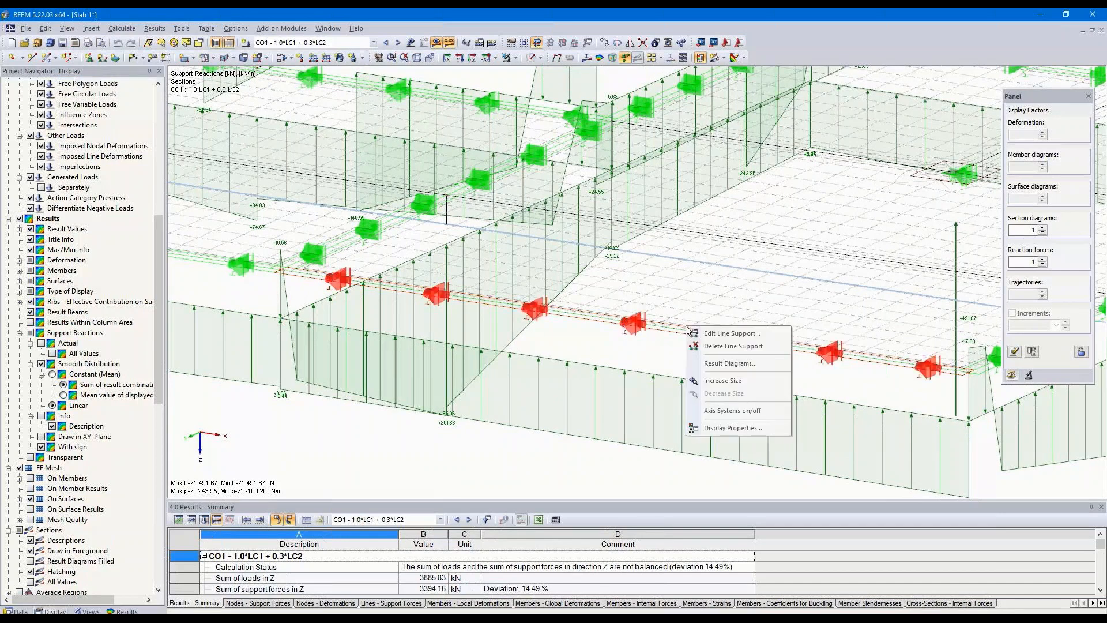
left_click(735, 366)
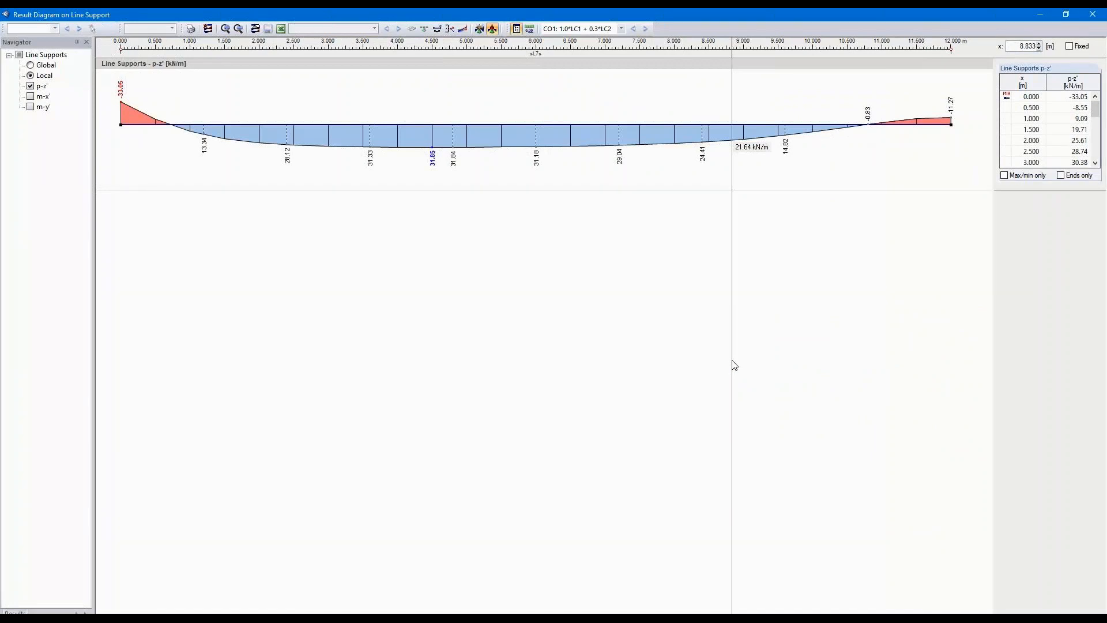
left_click(462, 29)
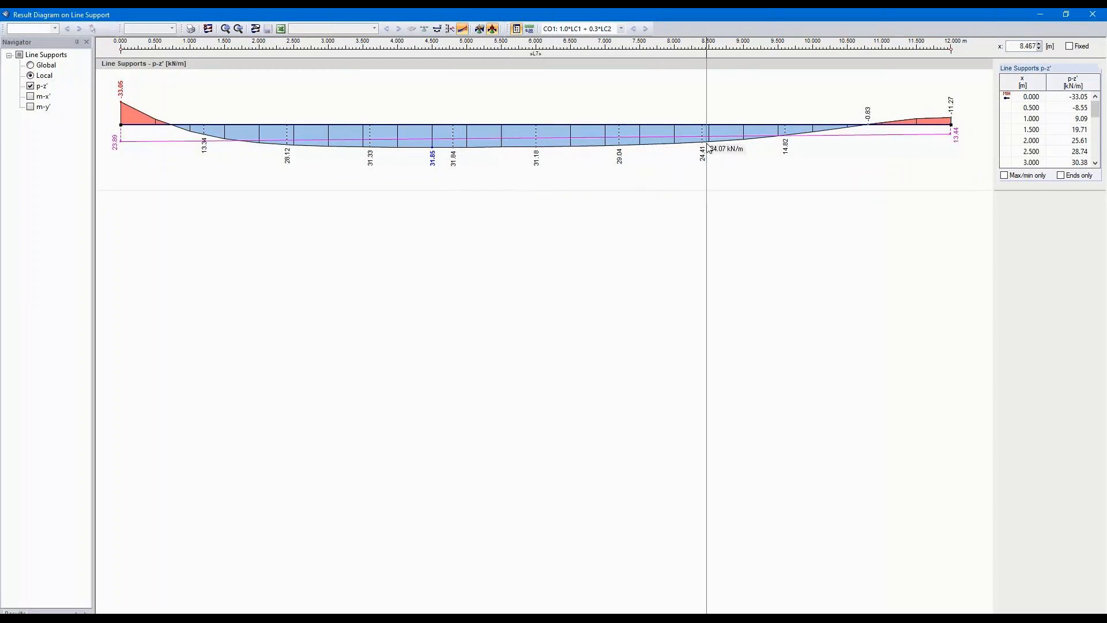
left_click(1092, 14)
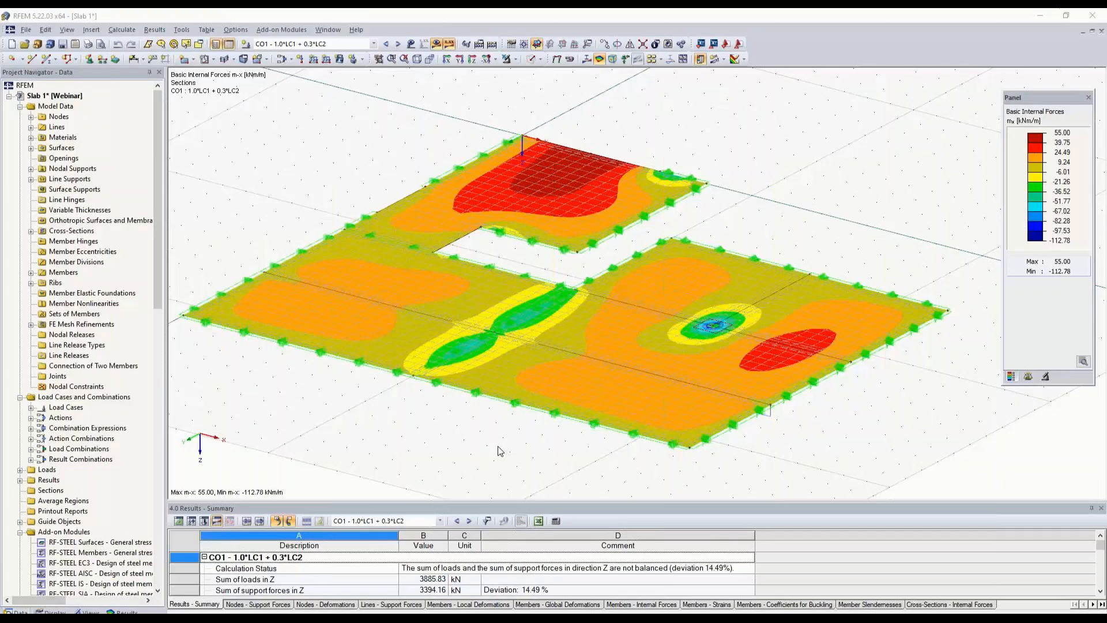
- Set the display factor of the surface diagrams to 2 and view the m-x peak over the nodal support from the side
left_click(1028, 376)
left_click(1042, 197)
left_click(1042, 198)
left_click(1042, 197)
left_click(1042, 197)
left_click(1042, 197)
left_click(1042, 197)
middle_click_drag(714, 374, 865, 278, "ctrl")
scroll(804, 283, "up", 5)
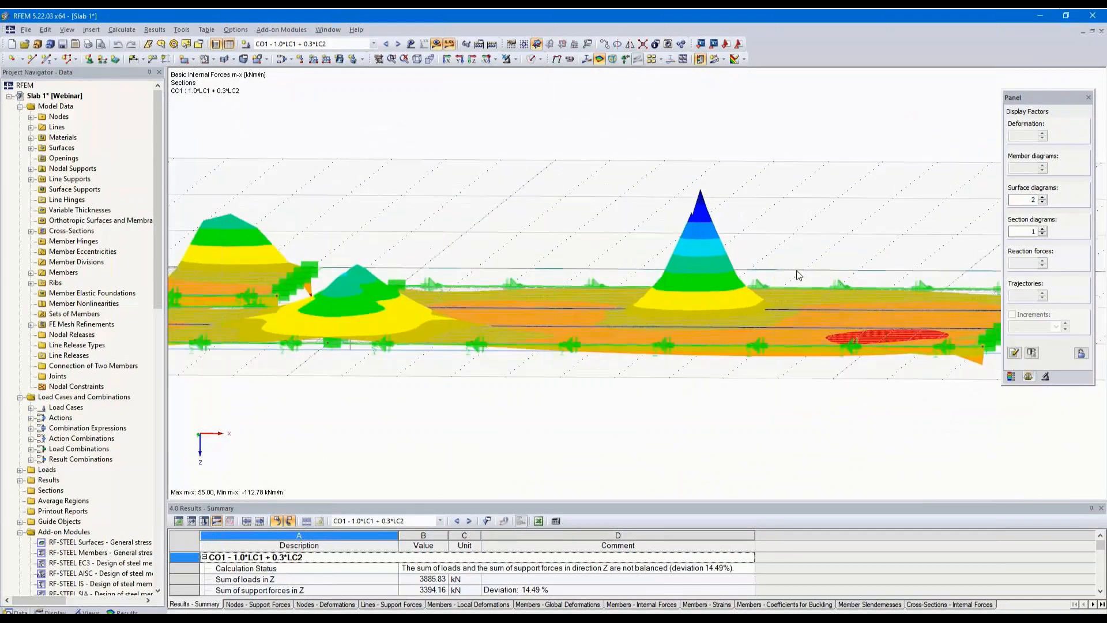
middle_click_drag(807, 286, 815, 290)
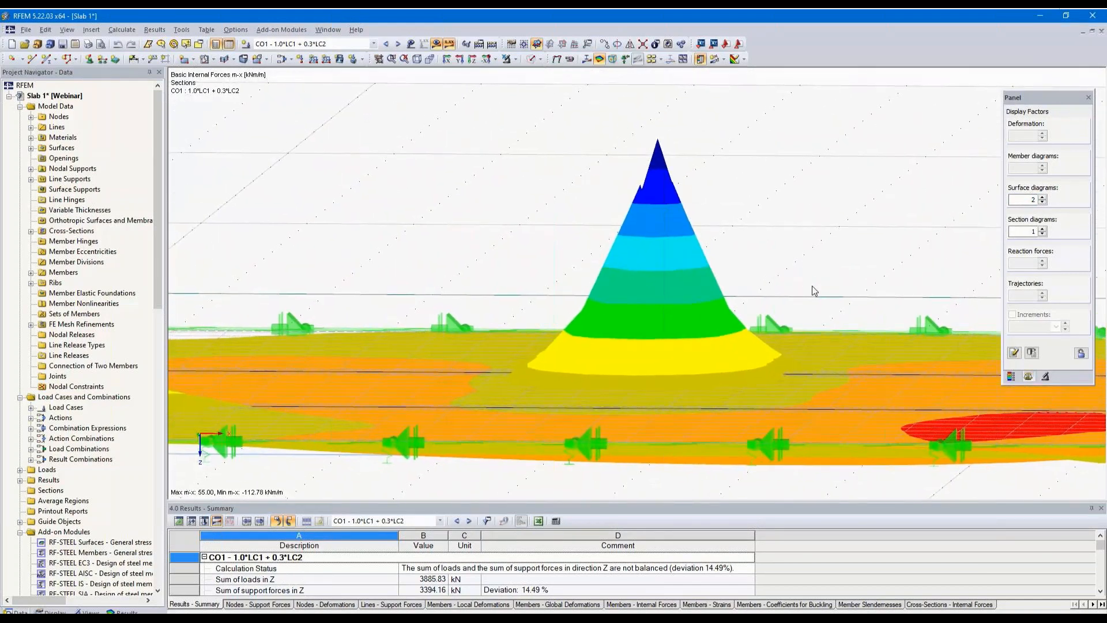
- Start a new average region with the description "nodal support"
left_click(19, 480)
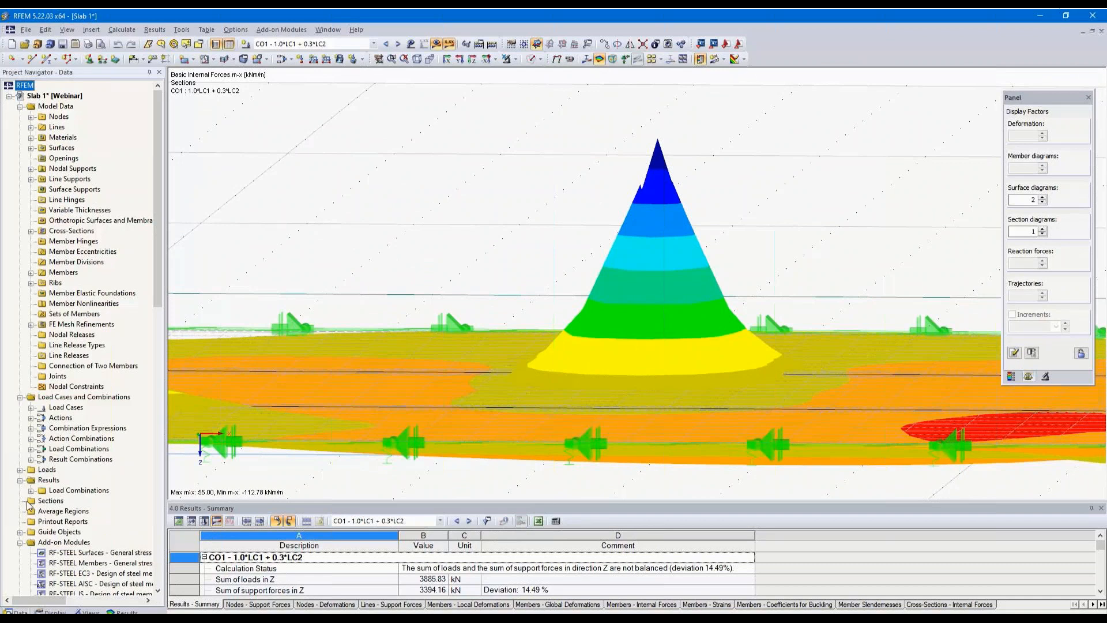
right_click(68, 512)
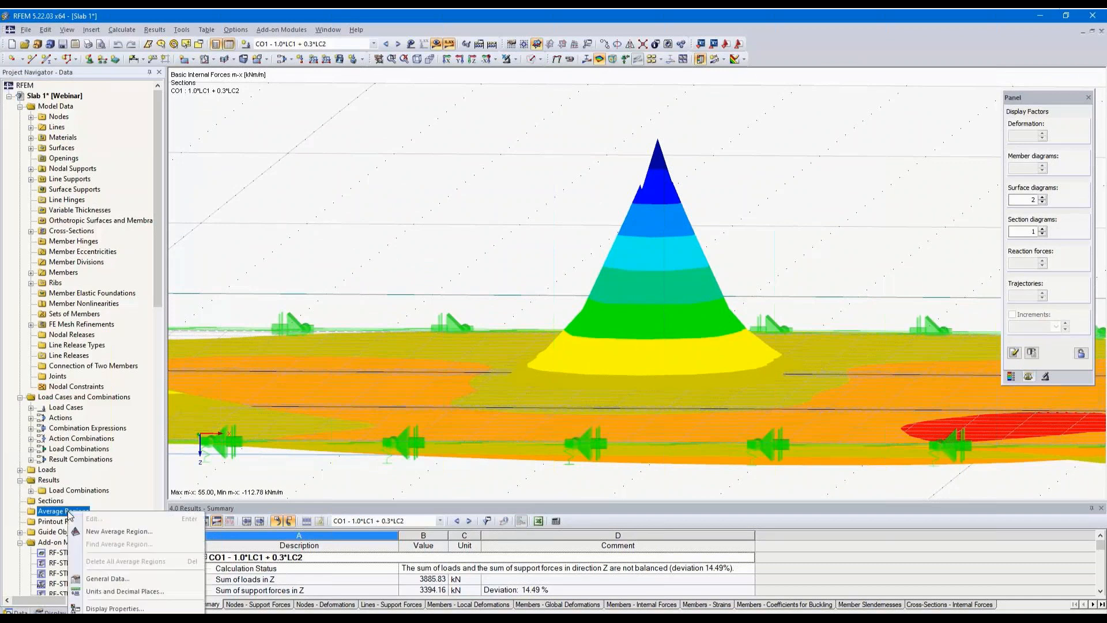
left_click(110, 531)
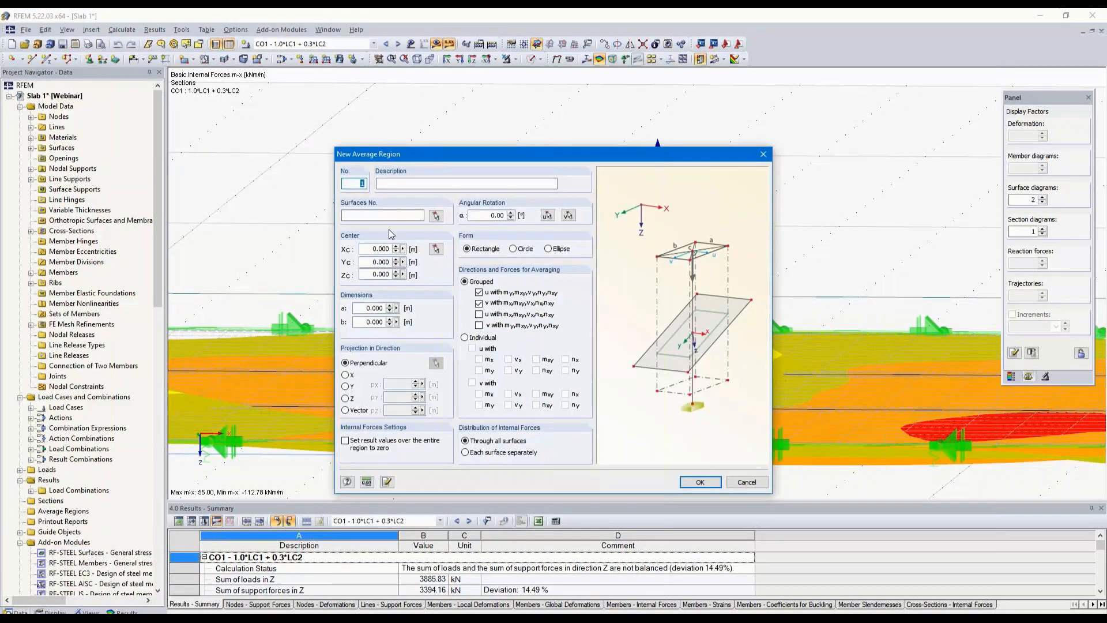
left_click(415, 182)
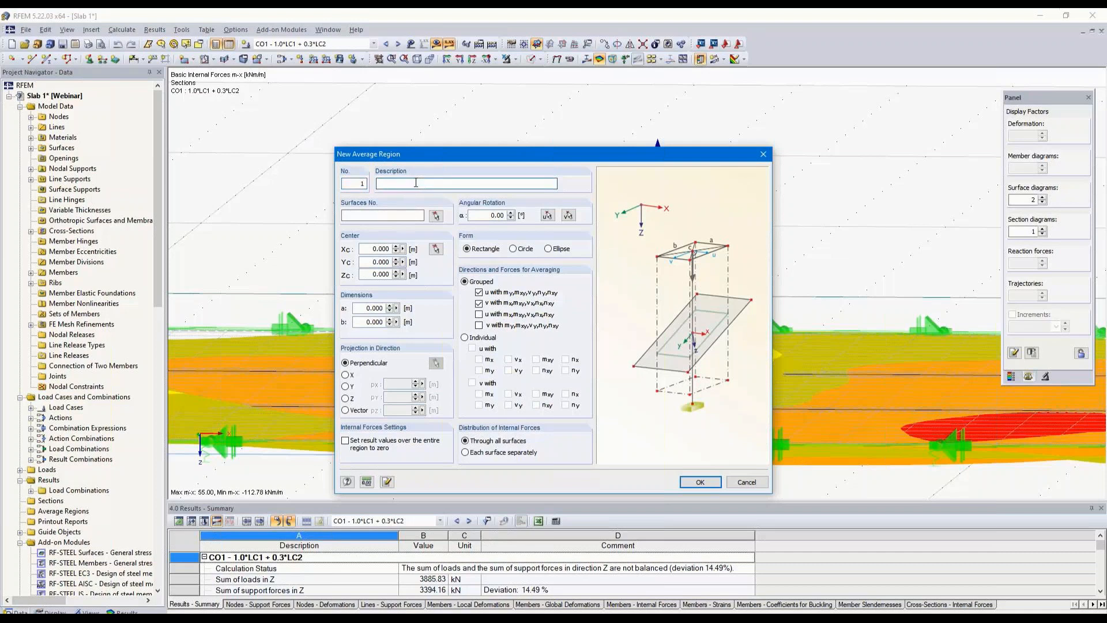
type("nodal support")
- Hide the results and assign surfaces 3-5 around the nodal support to the average region
left_click(436, 215)
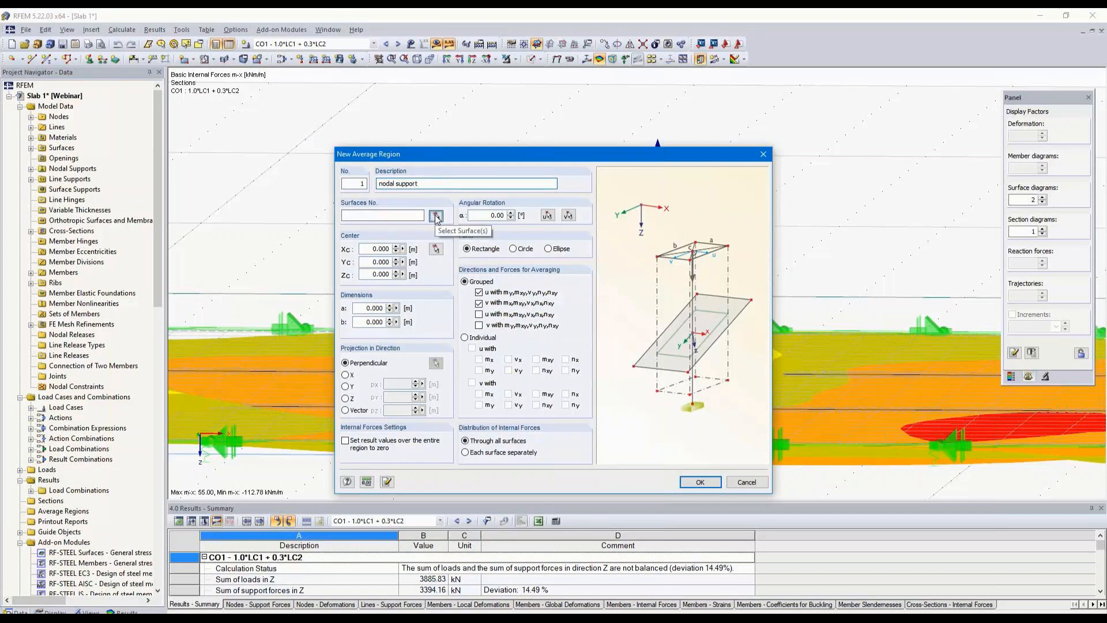
left_click(436, 44)
middle_click_drag(694, 217, 578, 296, "ctrl")
left_click(578, 297)
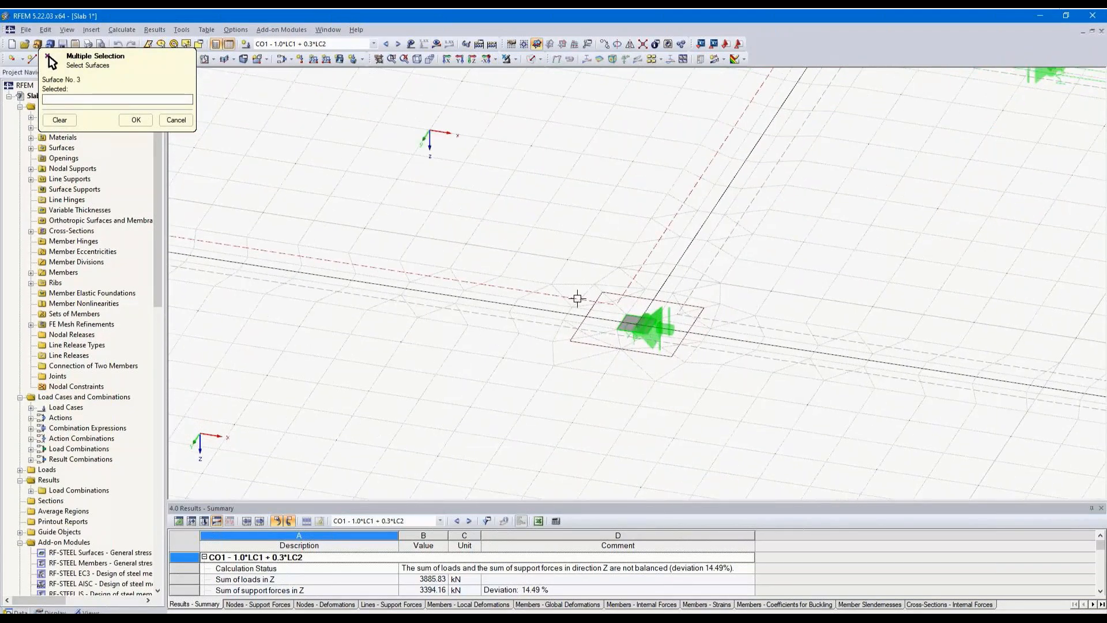
left_click(698, 278)
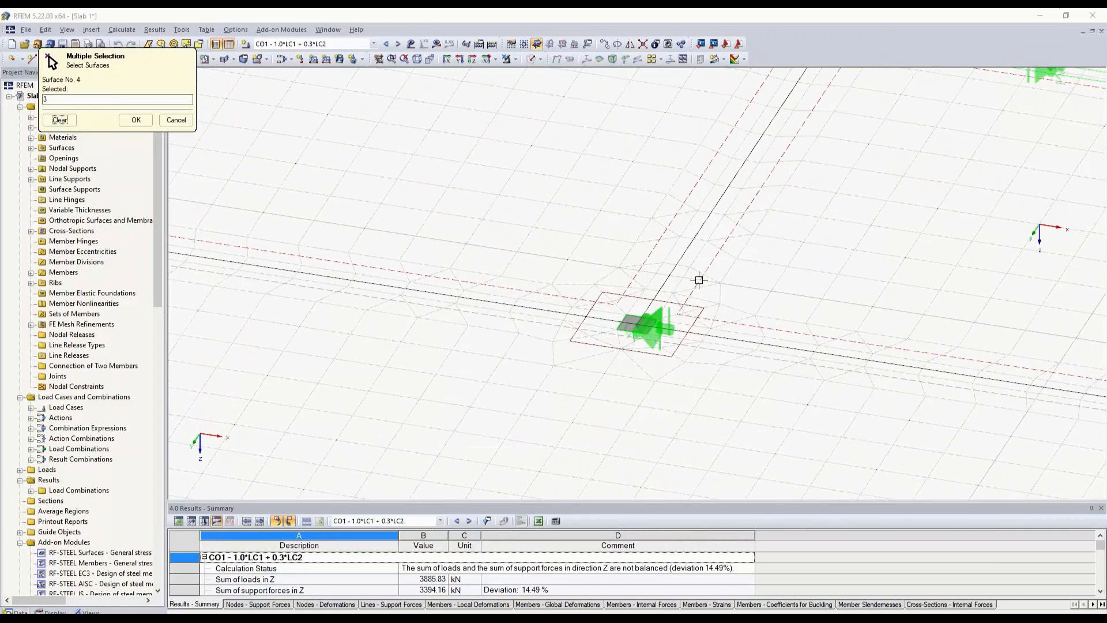
left_click(708, 349)
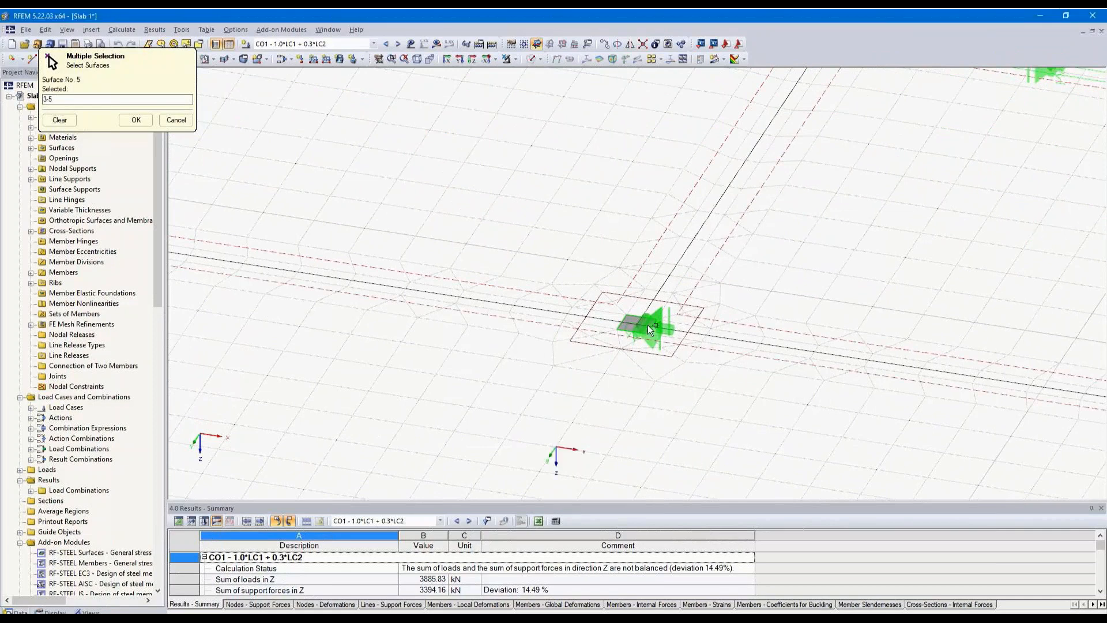
left_click(137, 120)
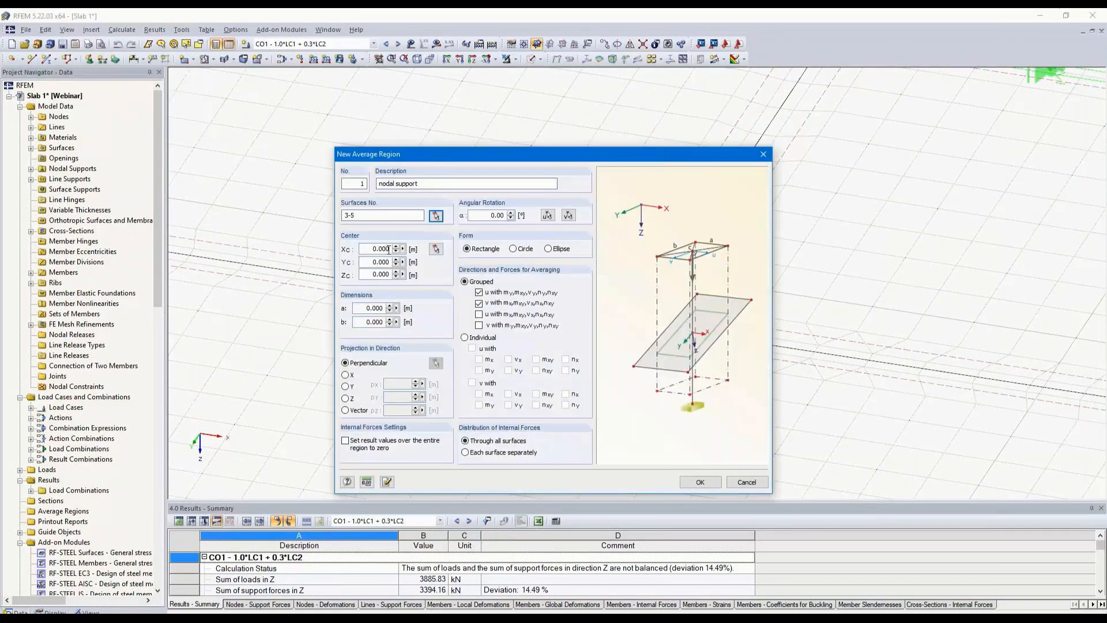
- Center the average region on node 6 at the nodal support and set its dimensions a and b to 1 m
left_click(436, 249)
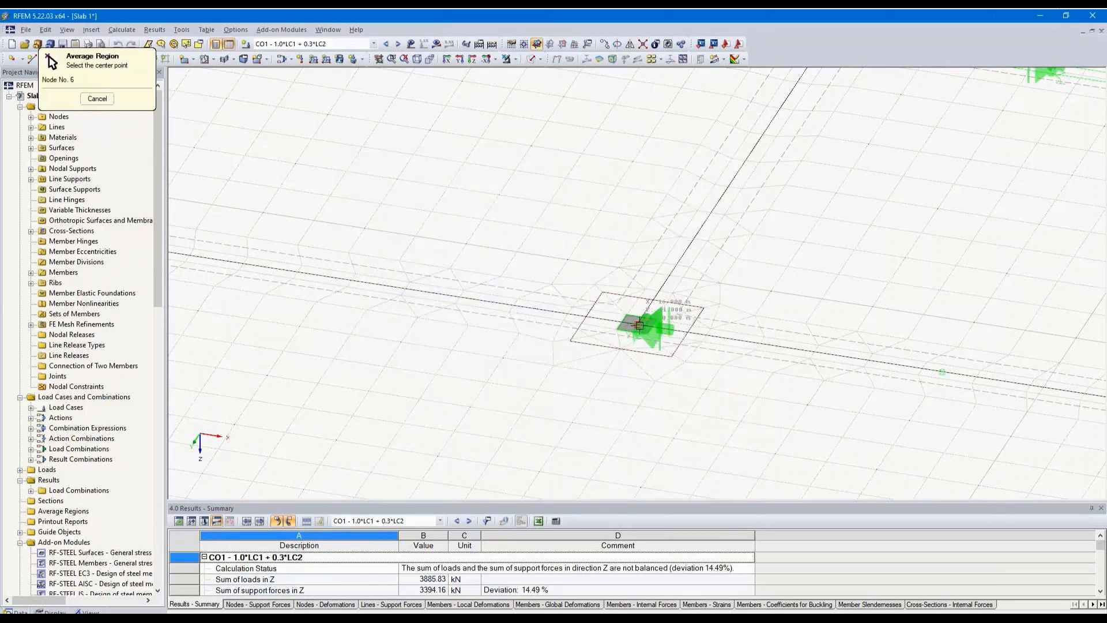
left_click(635, 323)
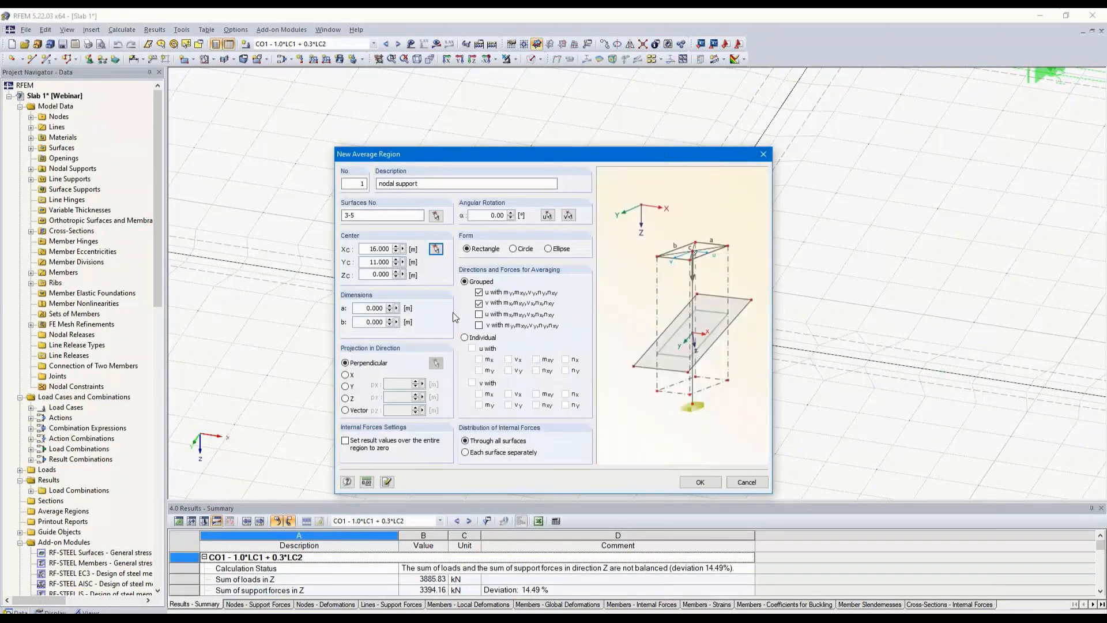
double_click(365, 308)
type("1")
key("Tab")
type("1")
- Include the grouped directions u with mx, mxy, vx, nx, nxy and v with my, mxy, vy, ny, nxy, and create the average region
left_click(479, 314)
left_click(479, 325)
left_click(700, 482)
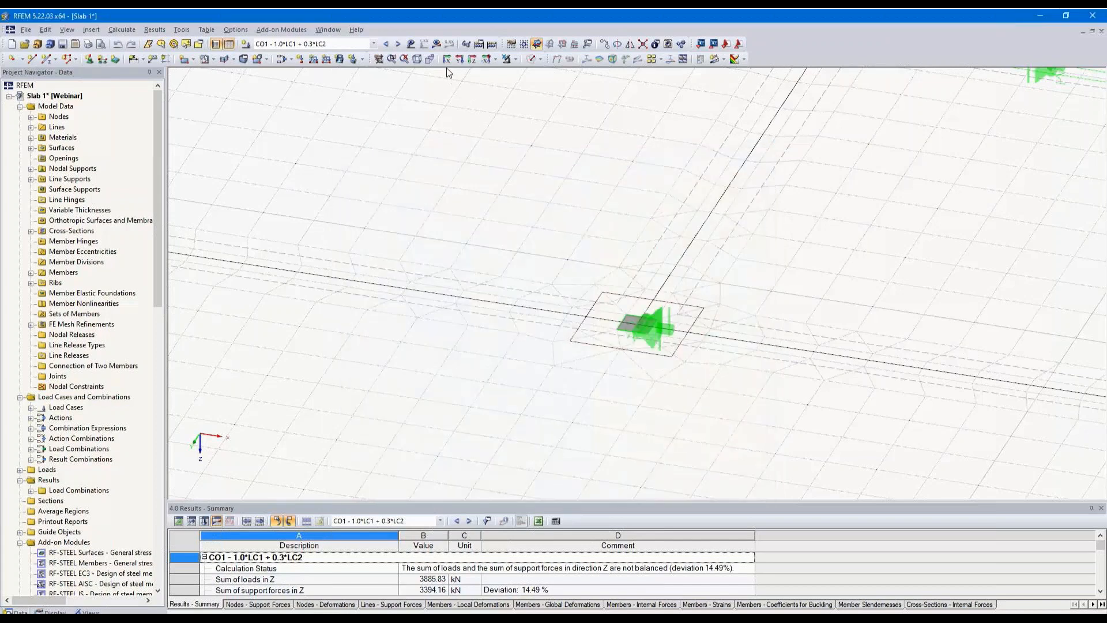
- Show the results again and compare the mx peak over the nodal support with average regions switched off and back on
left_click(437, 45)
middle_click_drag(761, 383, 845, 466, "ctrl")
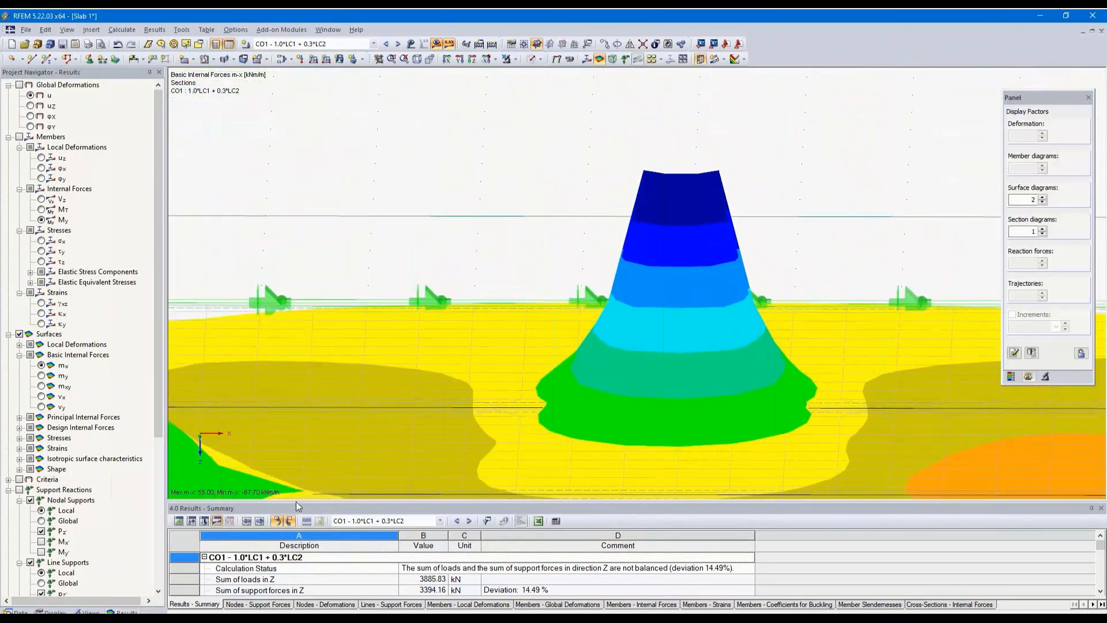
scroll(69, 494, "down", 7)
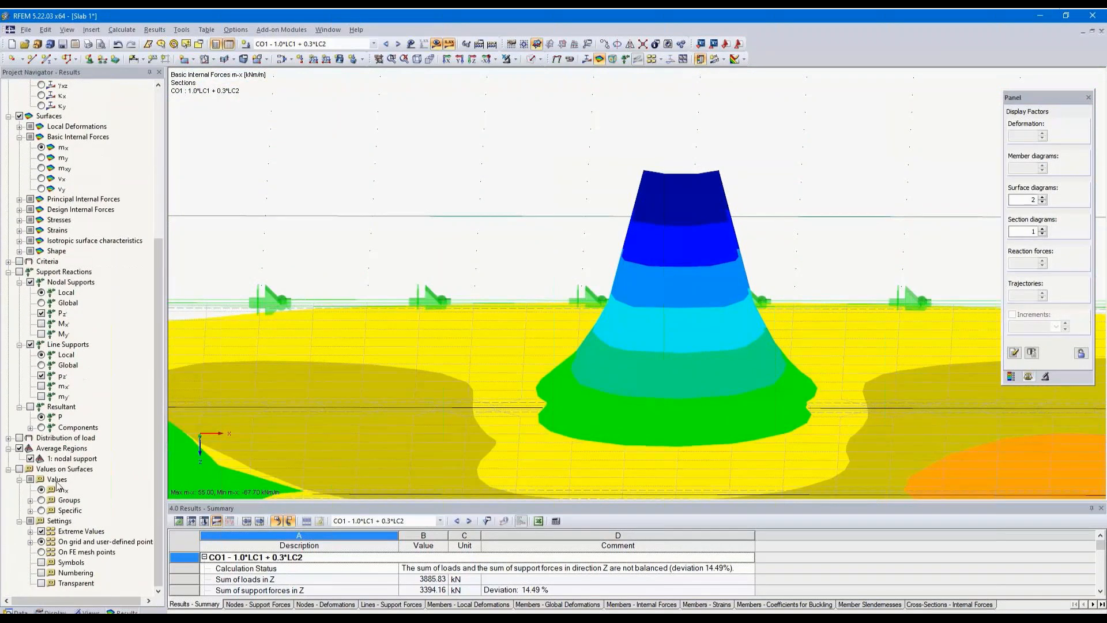
left_click(19, 448)
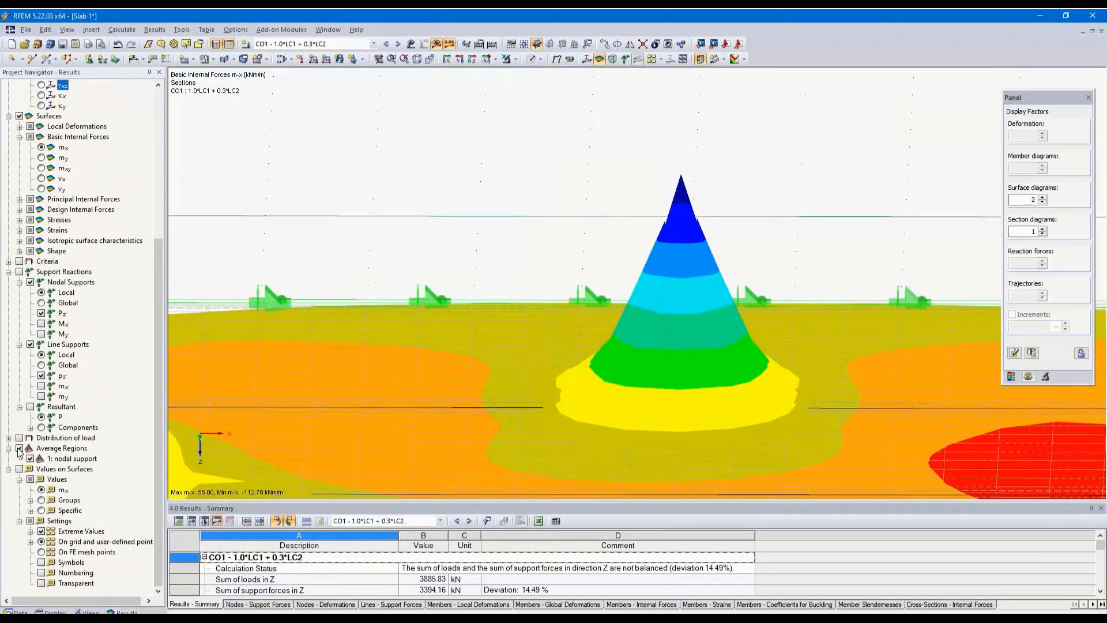
left_click(19, 448)
- Display the mx colour scale and compare its extreme values with average regions deactivated and reactivated
left_click(1011, 376)
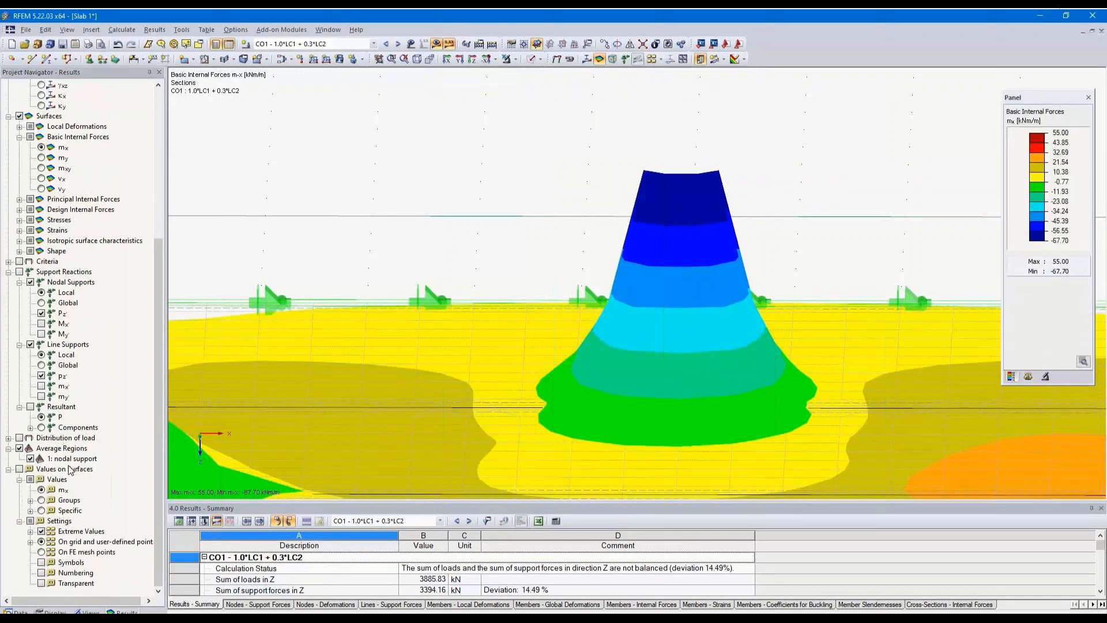
left_click(20, 449)
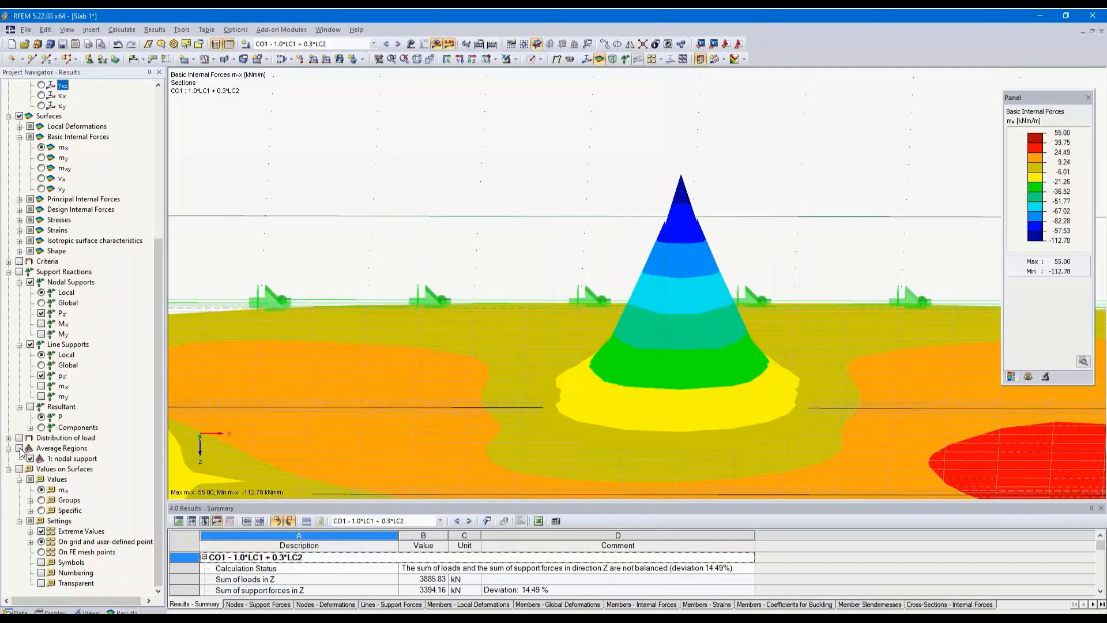
left_click(19, 448)
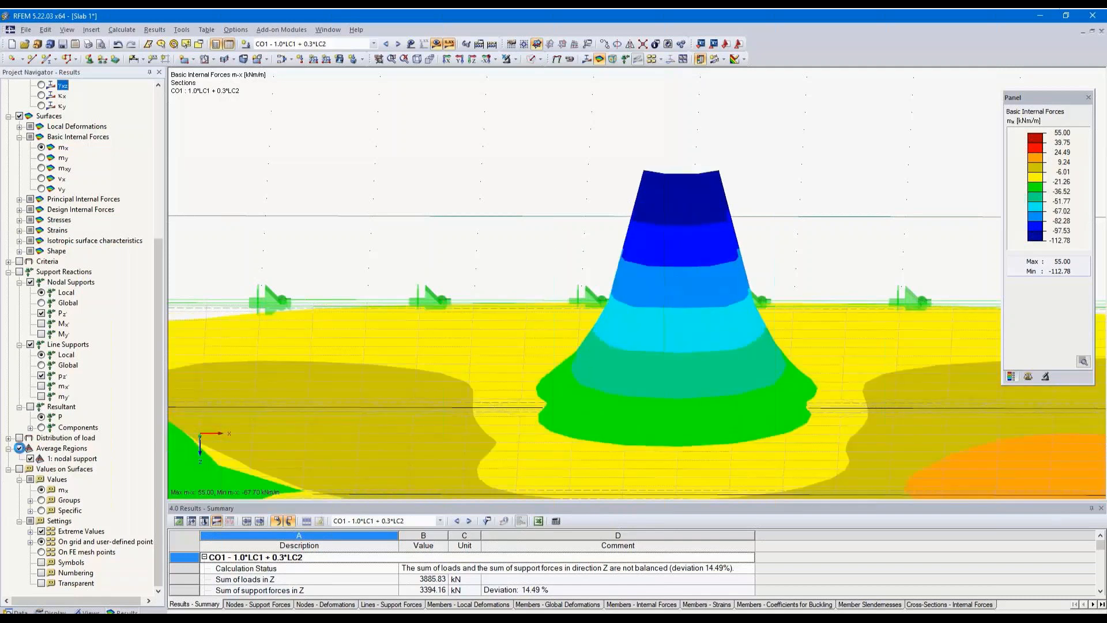